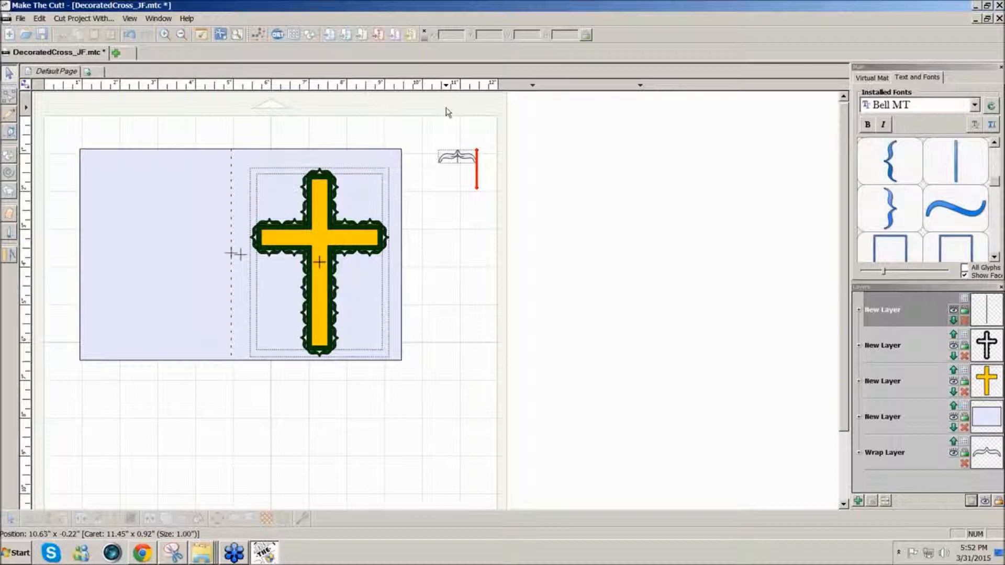
# Add a new page named "New Page" to the DecoratedCross_JF project
pyautogui.click(464, 157)
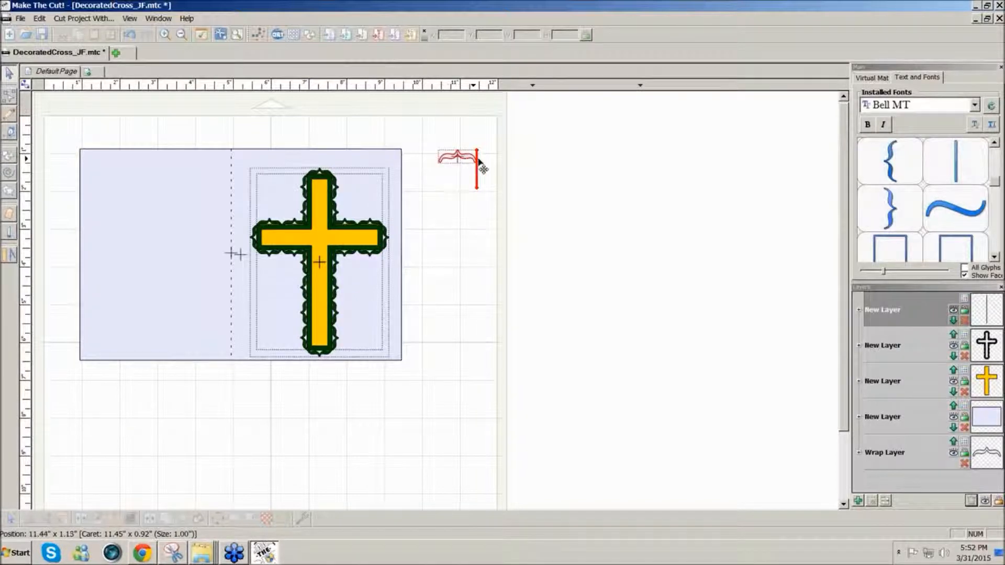
pyautogui.click(857, 22)
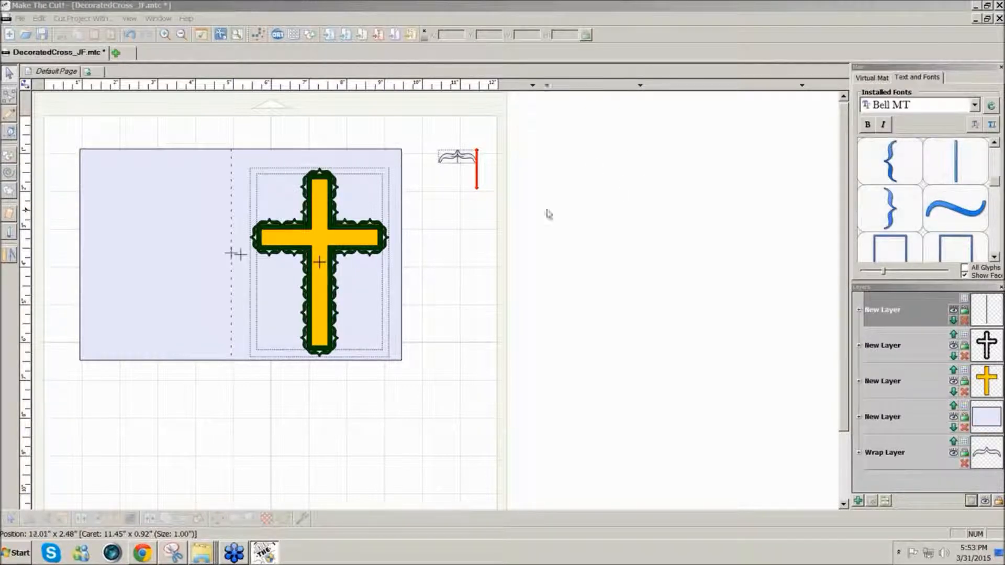
pyautogui.click(88, 72)
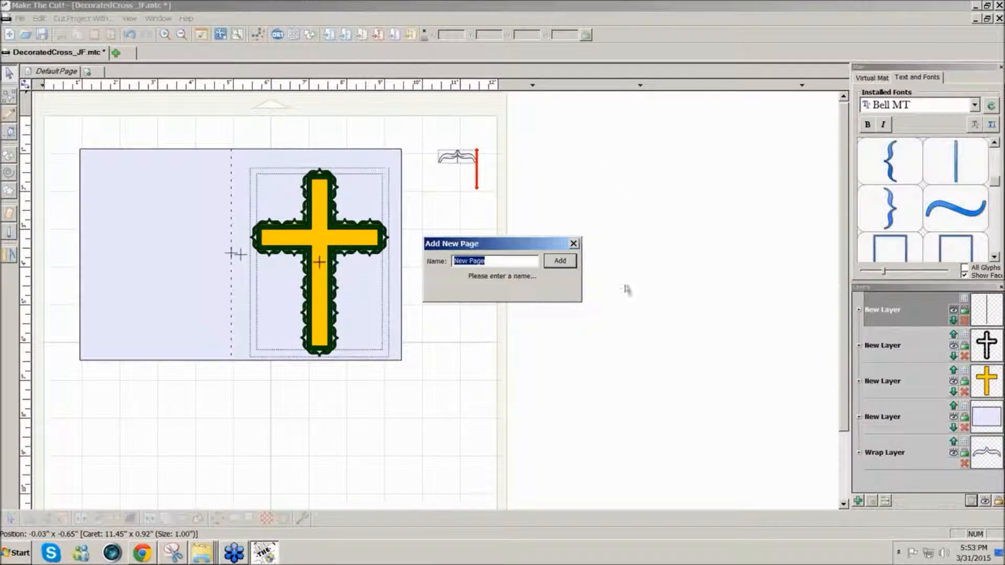
pyautogui.click(562, 263)
# Add a Square (Polygons) basic shape and place it on the mat at about X 6.00, Y 1.03 inches
pyautogui.click(308, 38)
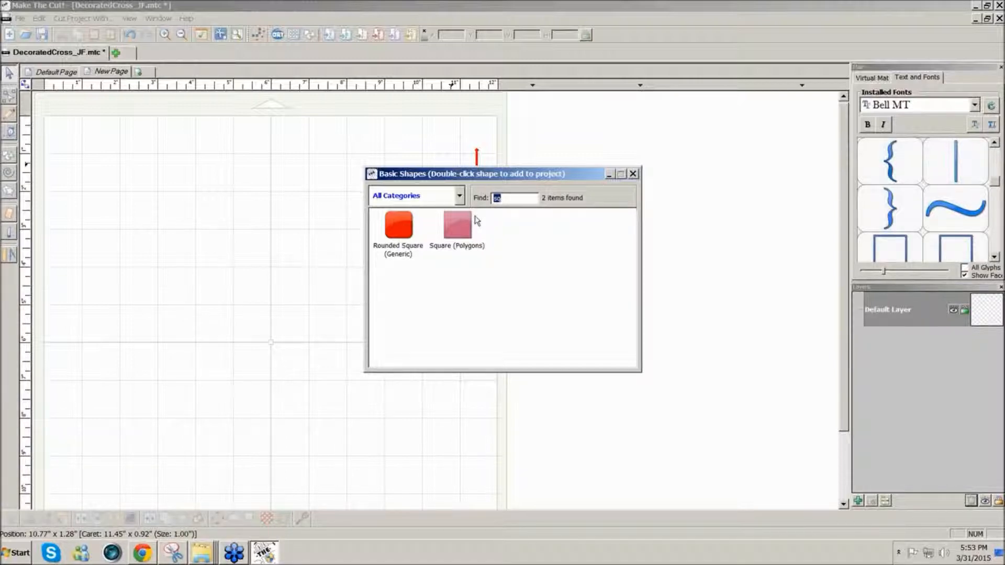
pyautogui.click(460, 230)
pyautogui.doubleClick(460, 230)
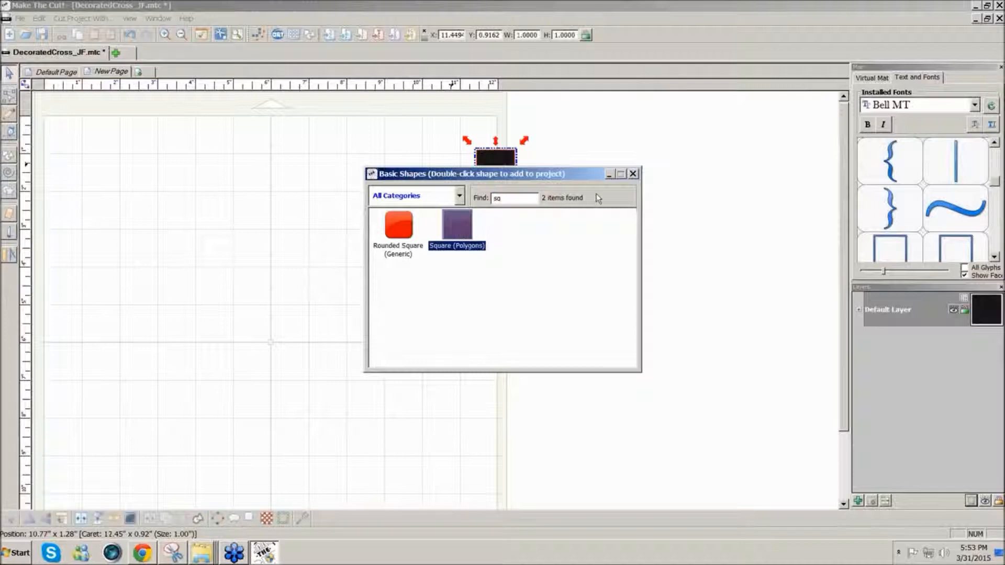
pyautogui.click(632, 175)
pyautogui.moveTo(495, 180); pyautogui.dragTo(330, 187)
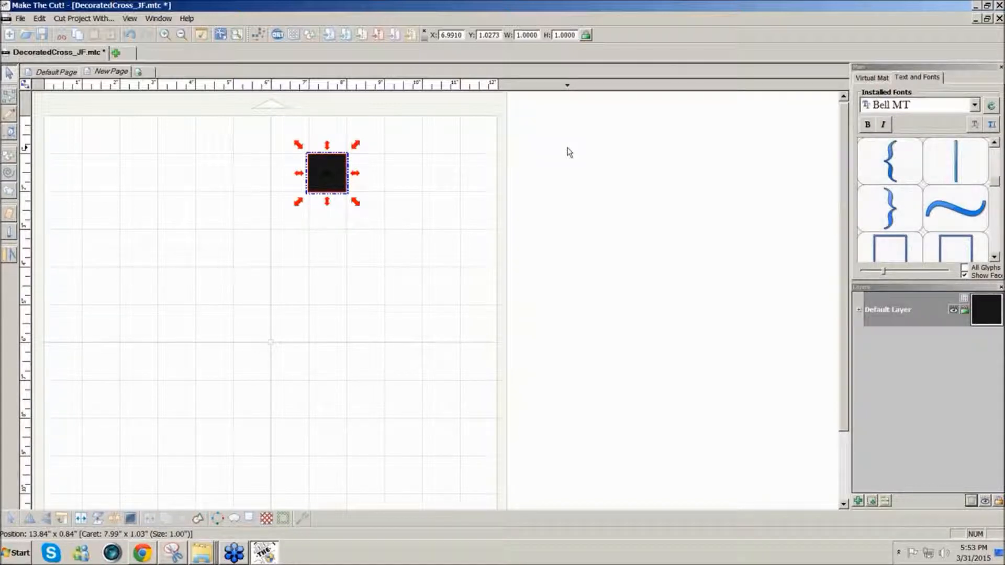
pyautogui.moveTo(325, 174); pyautogui.dragTo(286, 185)
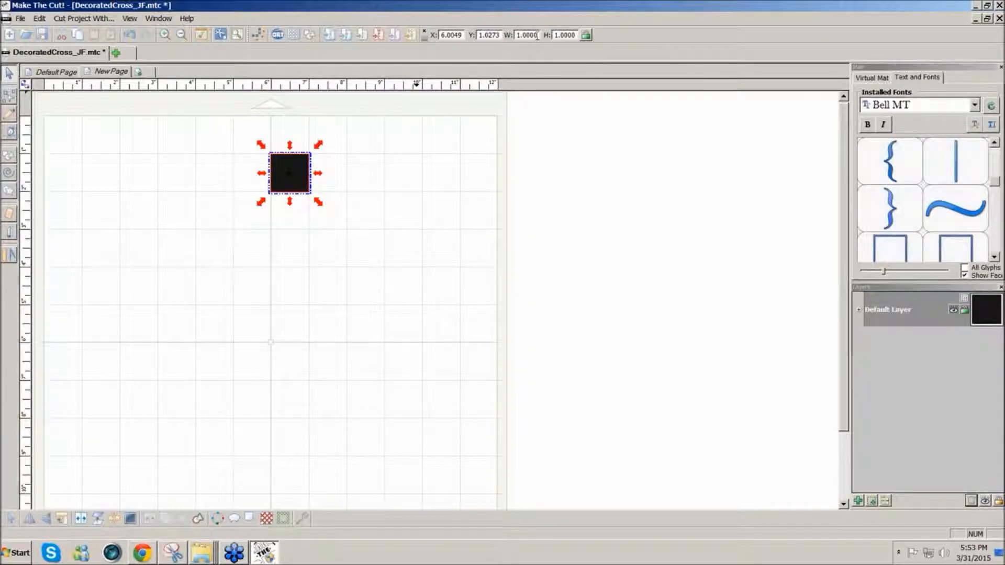
# Stretch the square into a vertical bar by setting its height to 7 inches
pyautogui.doubleClick(565, 35)
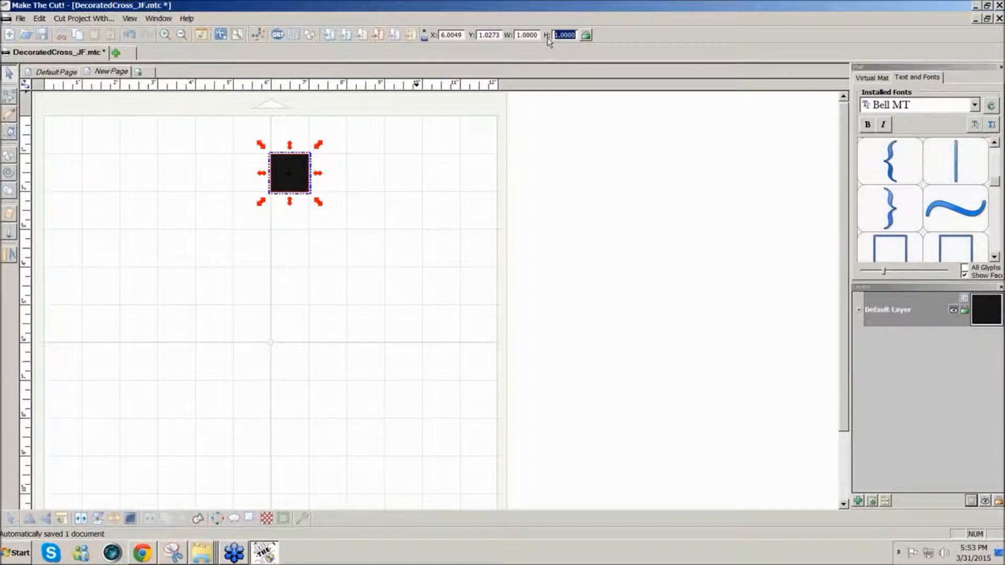
pyautogui.write('7')
pyautogui.press('Return')
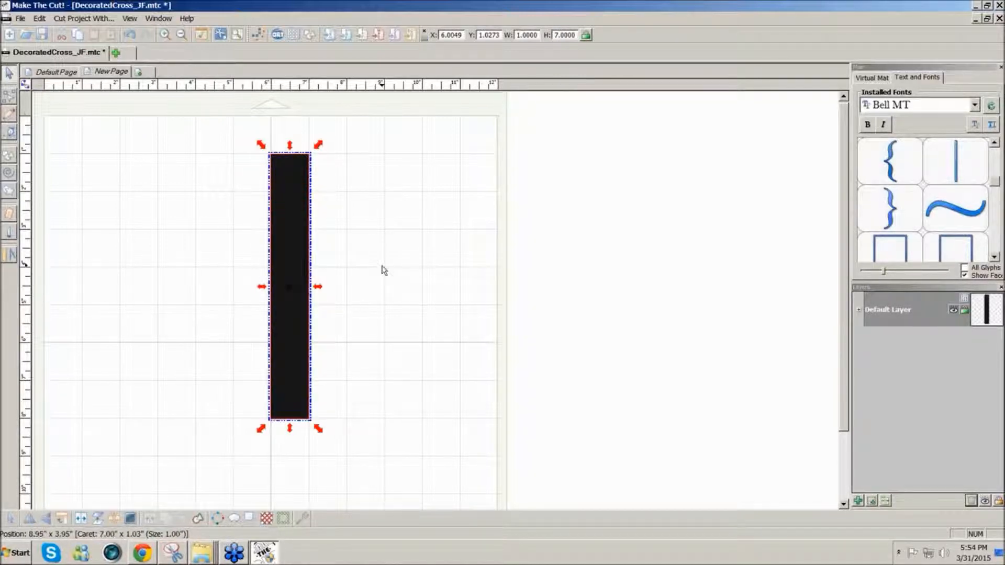
# Duplicate the vertical bar beside the original and rotate the copy 90° clockwise
pyautogui.moveTo(301, 291); pyautogui.dragTo(375, 288)
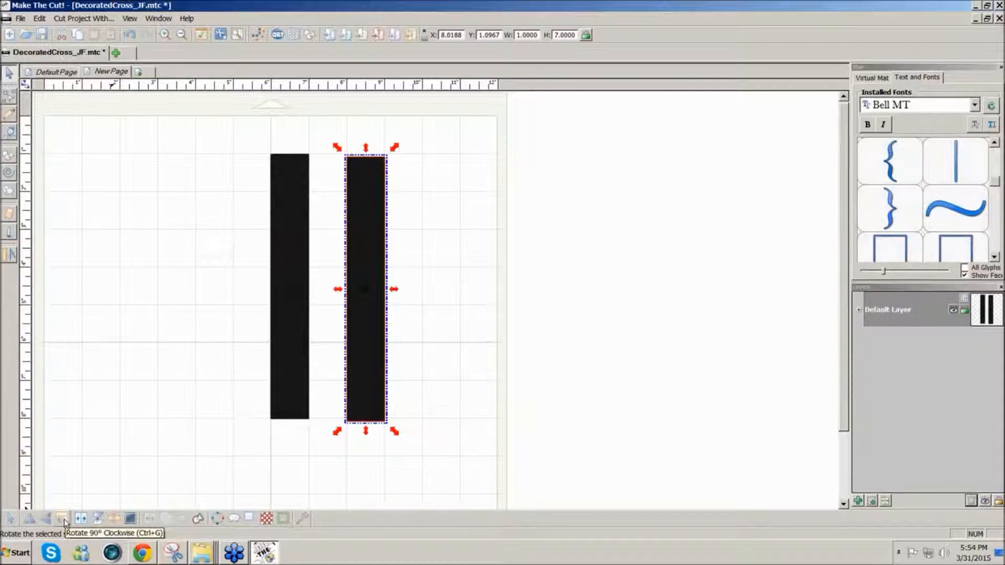
pyautogui.click(64, 521)
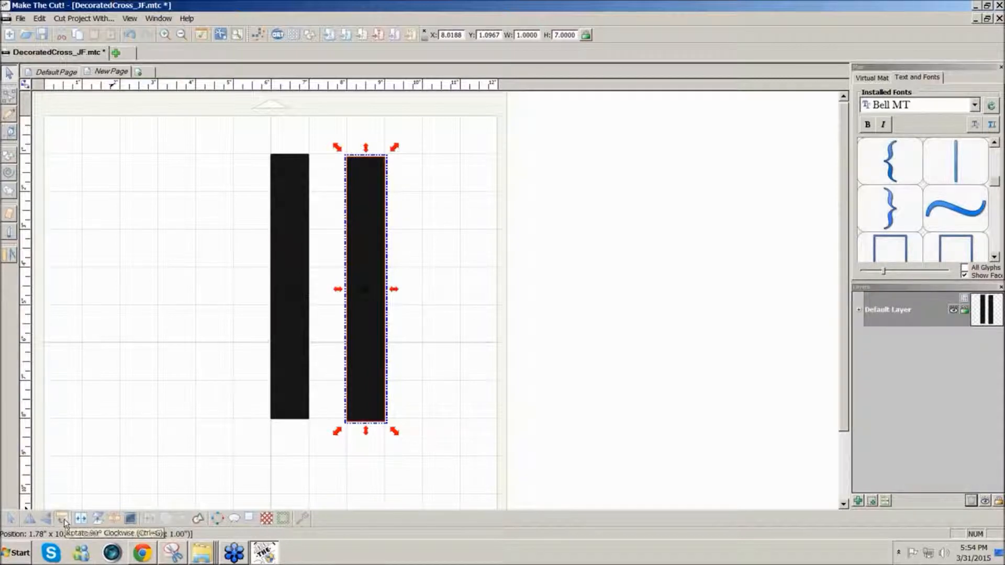
# Change the virtual mat's colour scheme from Contrast to Green
pyautogui.click(872, 78)
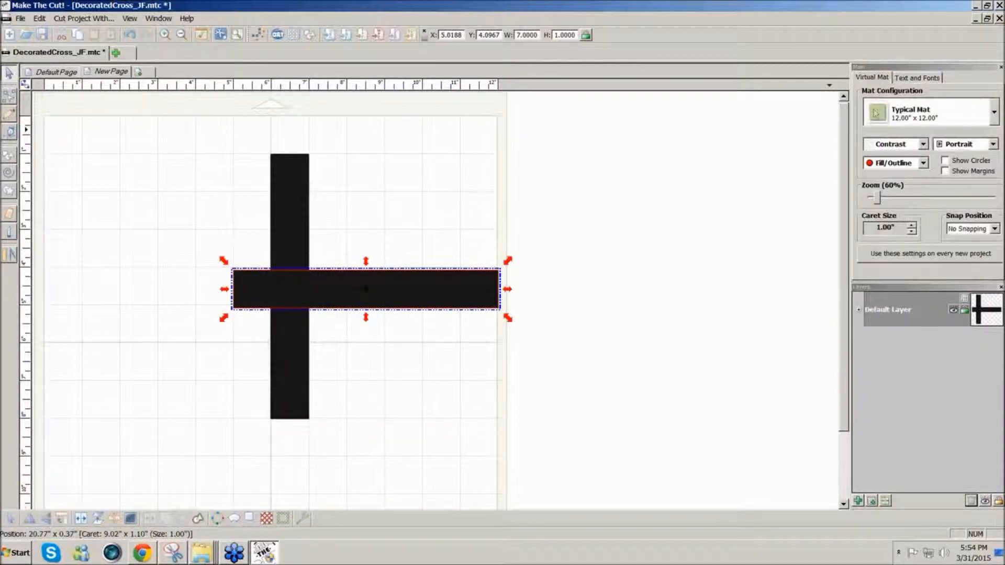
pyautogui.click(922, 145)
pyautogui.click(879, 157)
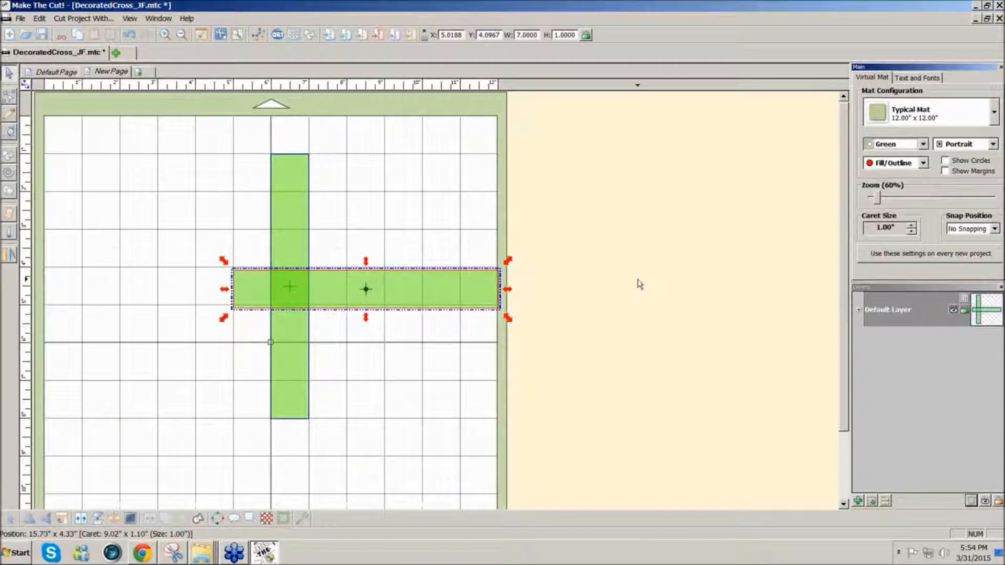
# Align the centres of the vertical and horizontal bars with each other
pyautogui.click(558, 455)
pyautogui.hotkey('ctrl', 'a')
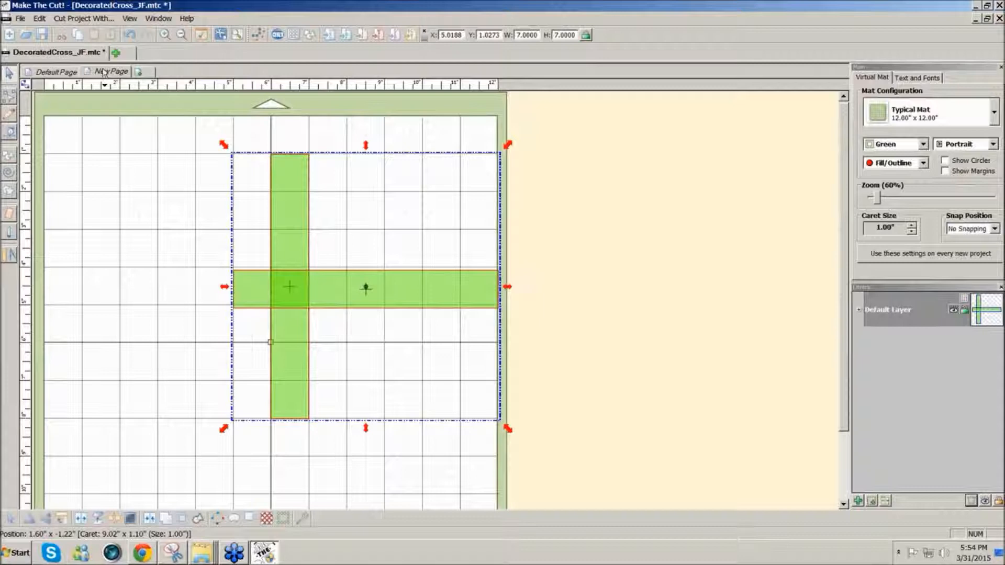
pyautogui.hotkey('alt', 'c')
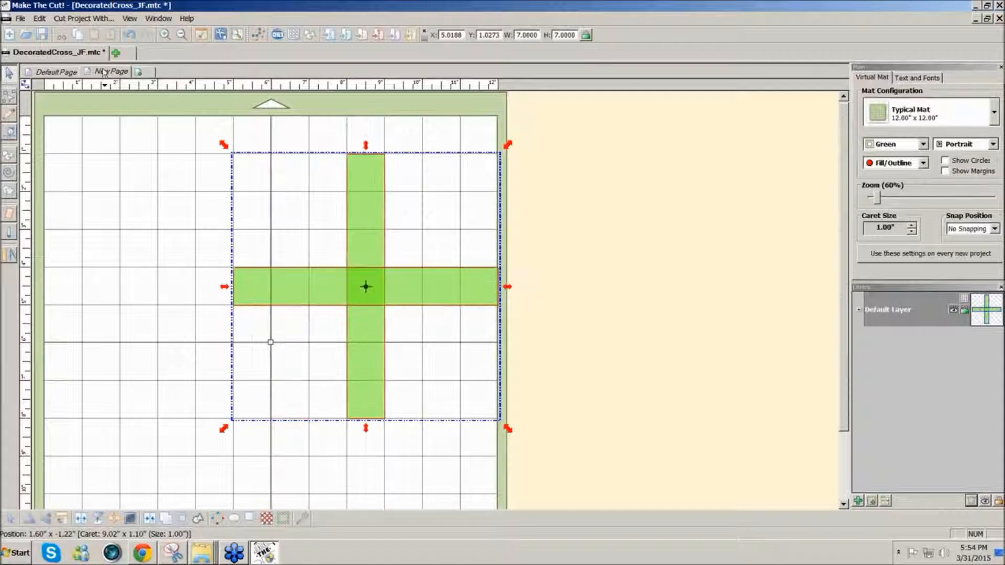
pyautogui.click(554, 329)
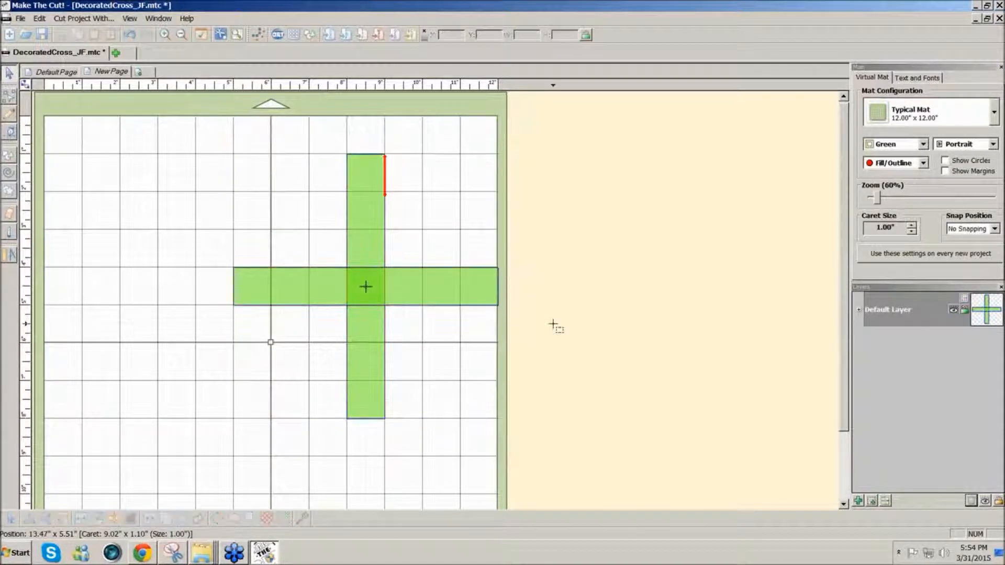
# Set the horizontal bar's width to 5 inches and centre both bars on each other again
pyautogui.click(422, 304)
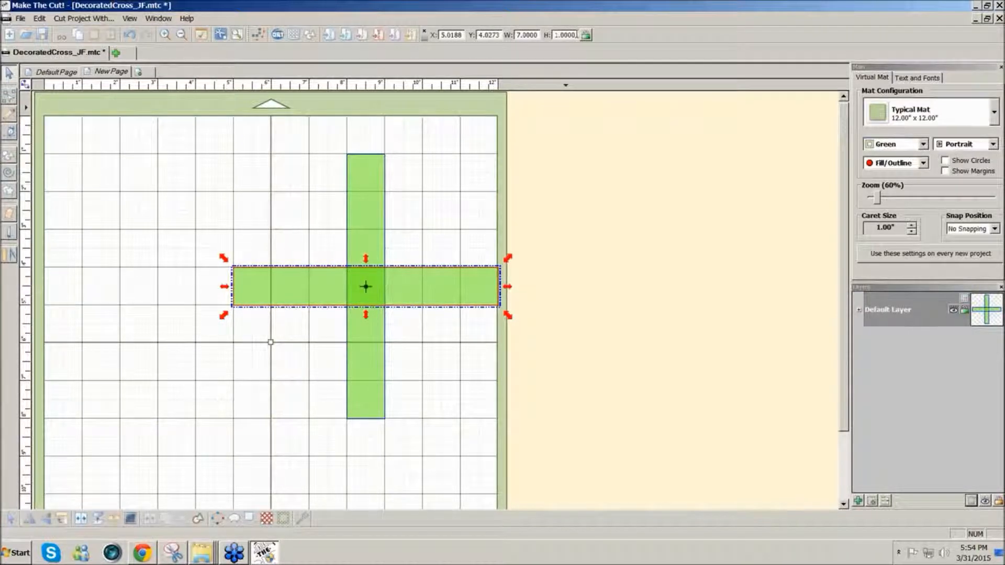
pyautogui.moveTo(539, 34); pyautogui.dragTo(499, 34)
pyautogui.write('5')
pyautogui.press('Return')
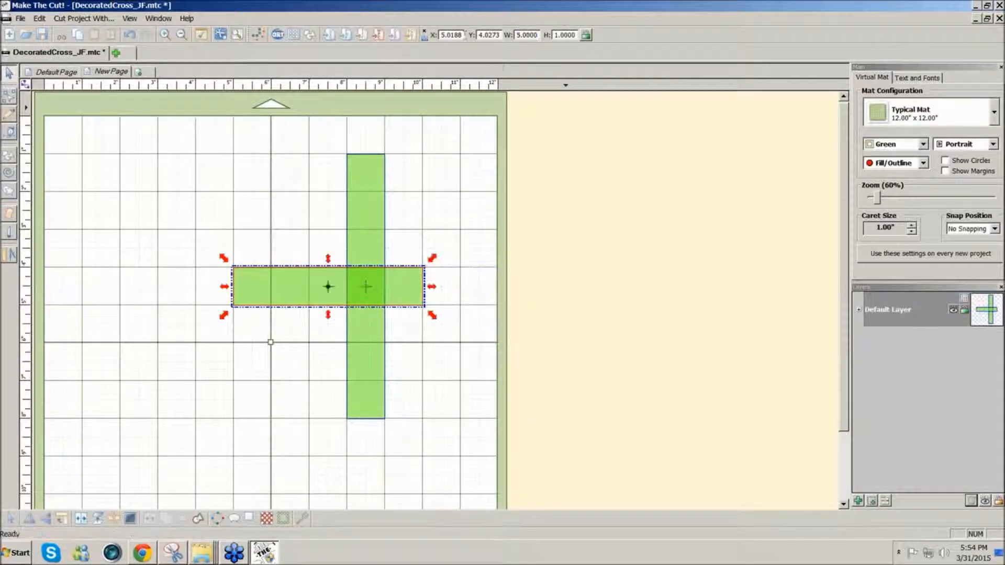
pyautogui.moveTo(188, 128); pyautogui.dragTo(473, 468)
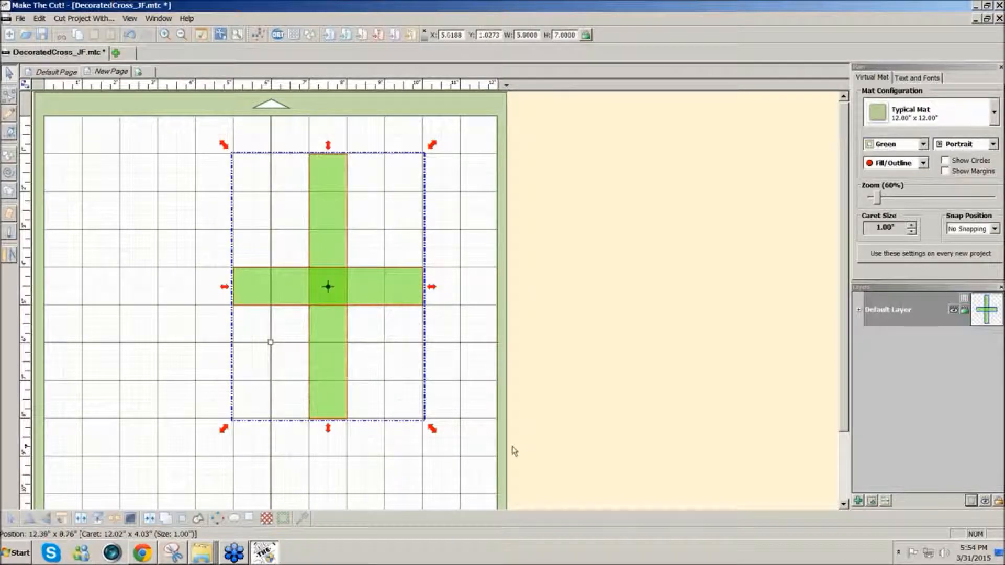
pyautogui.click(532, 407)
# Nudge the horizontal bar up along the vertical bar to about Y 3.02 inches to form the cross arms
pyautogui.click(363, 298)
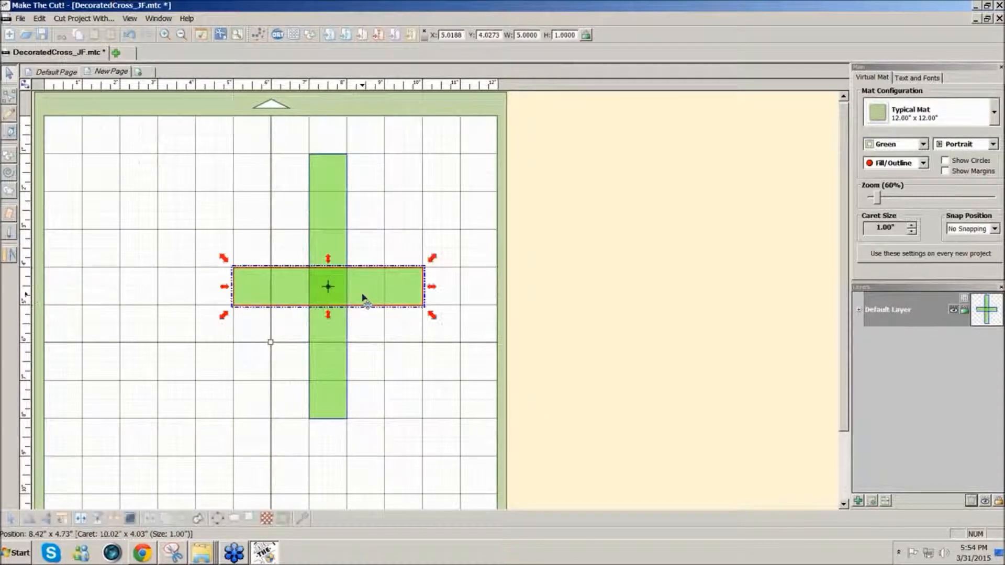
pyautogui.press('Up')
pyautogui.press('Up')
pyautogui.press('Up')
pyautogui.press('Up')
pyautogui.press('Up')
pyautogui.press('Up')
pyautogui.press('Up')
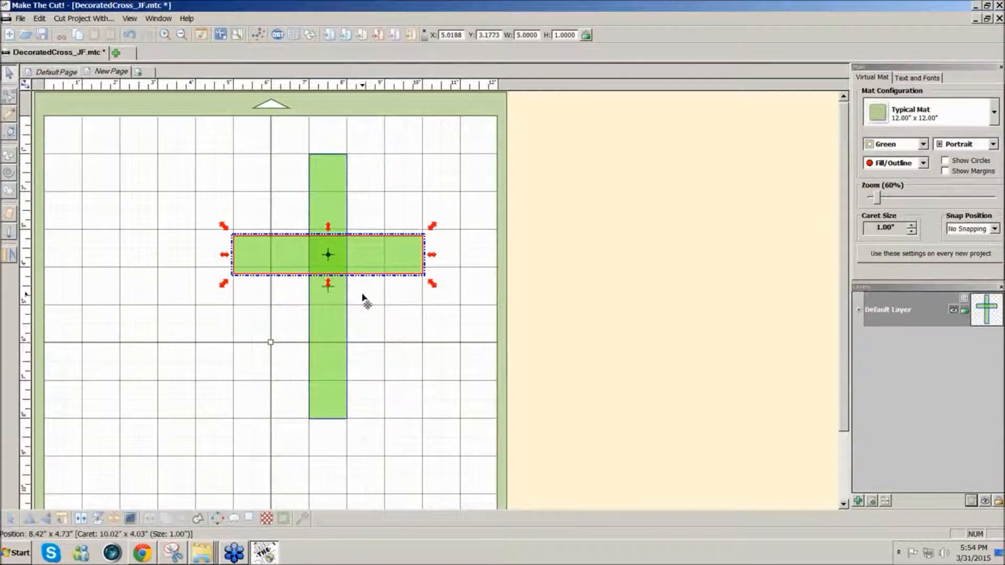
pyautogui.press('Up')
pyautogui.press('Up')
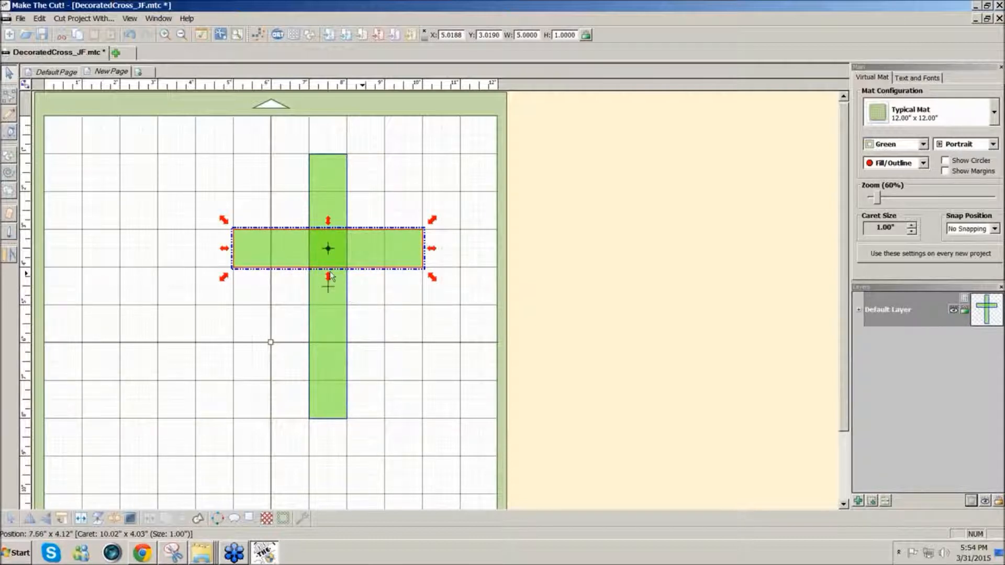
pyautogui.click(529, 311)
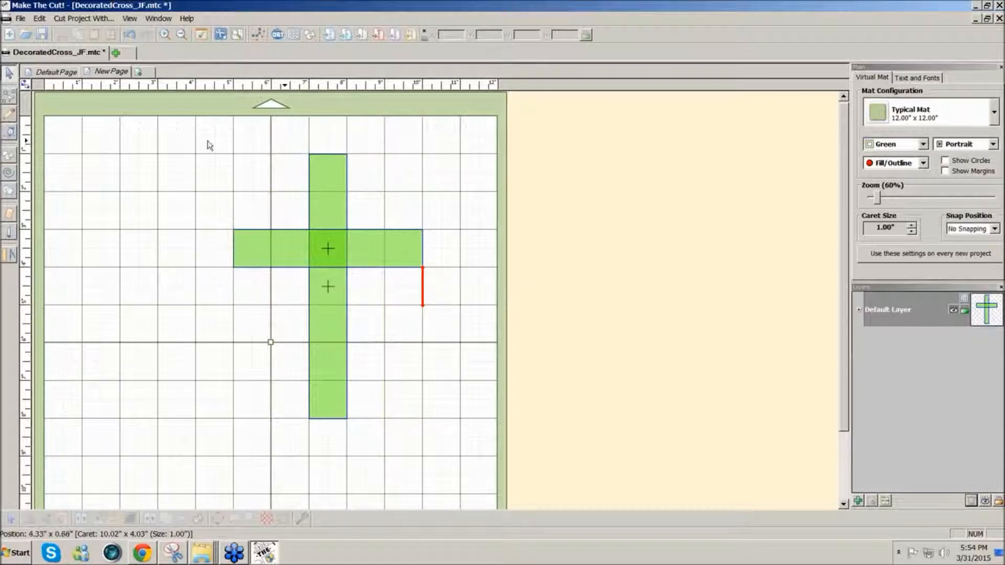
# Weld the two bars into a single cross and place a duplicate of it off the mat
pyautogui.moveTo(203, 142); pyautogui.dragTo(522, 529)
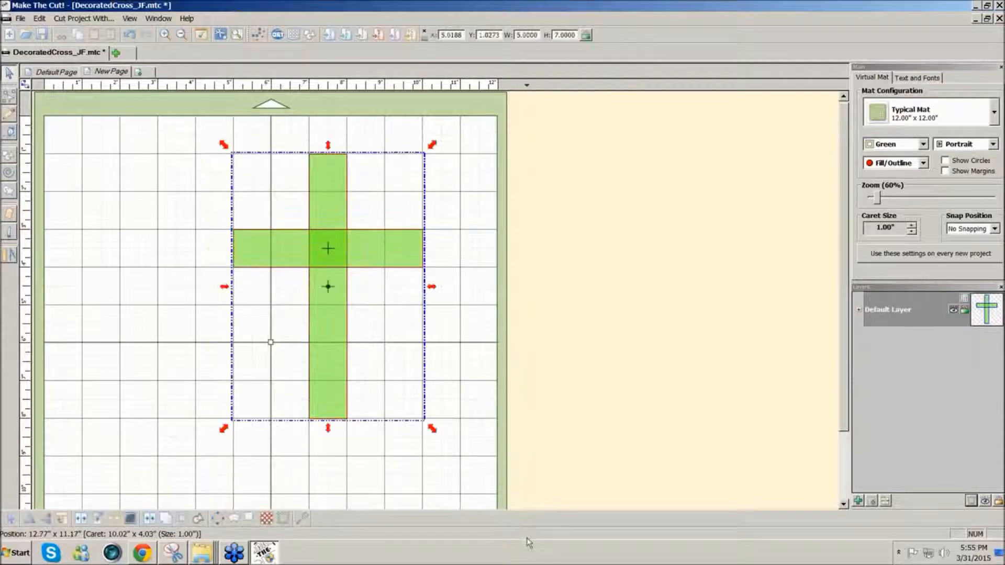
pyautogui.click(166, 522)
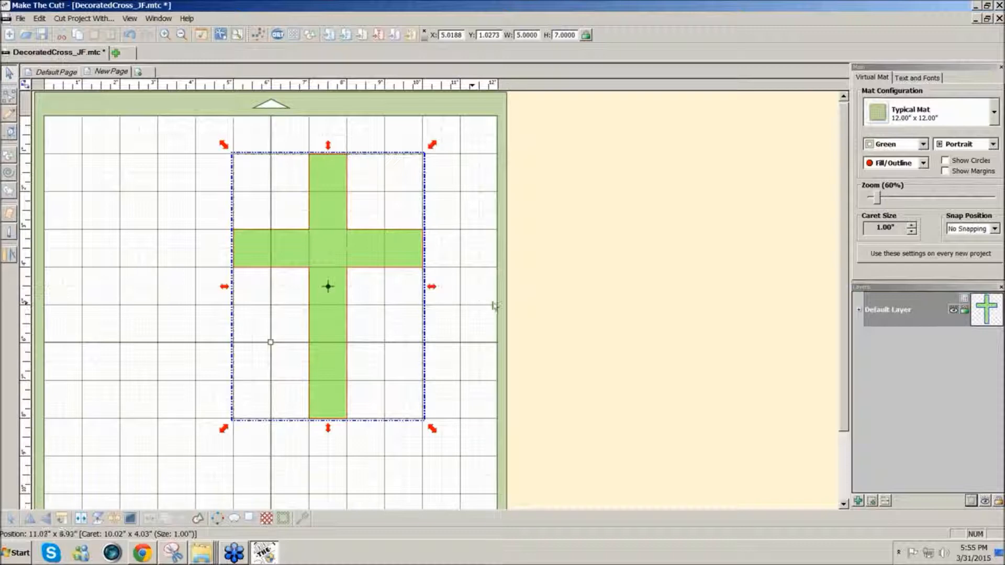
pyautogui.moveTo(359, 262); pyautogui.dragTo(666, 259)
pyautogui.click(477, 331)
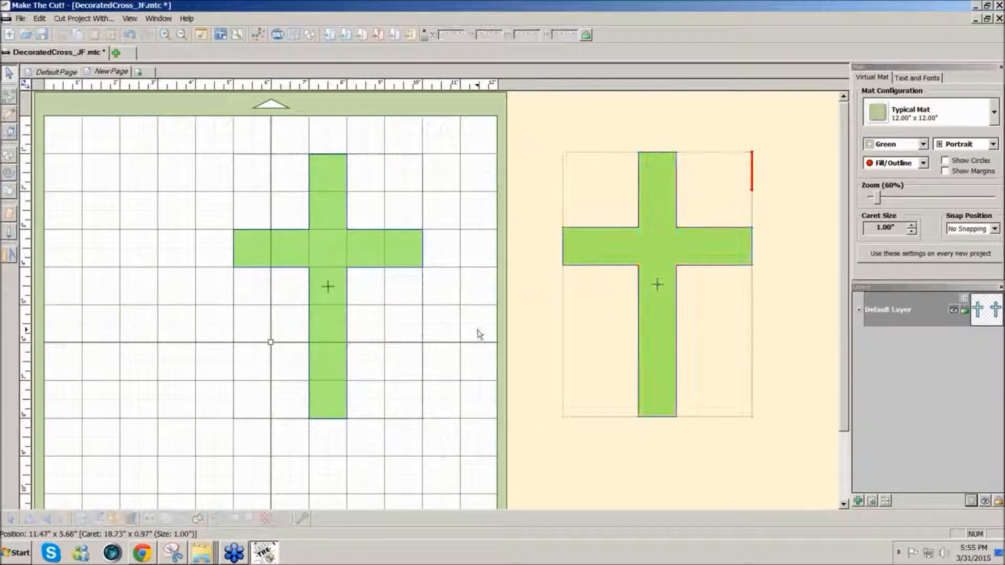
# Add the Bell MT left curly brace glyph and move it onto the mat, above and outside the original cross's right arm
pyautogui.click(915, 78)
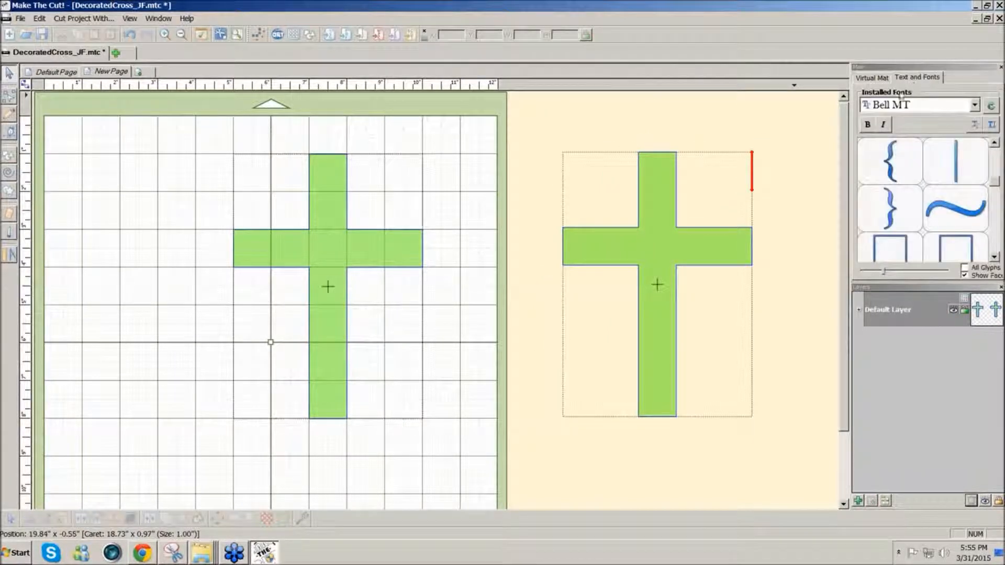
pyautogui.doubleClick(891, 177)
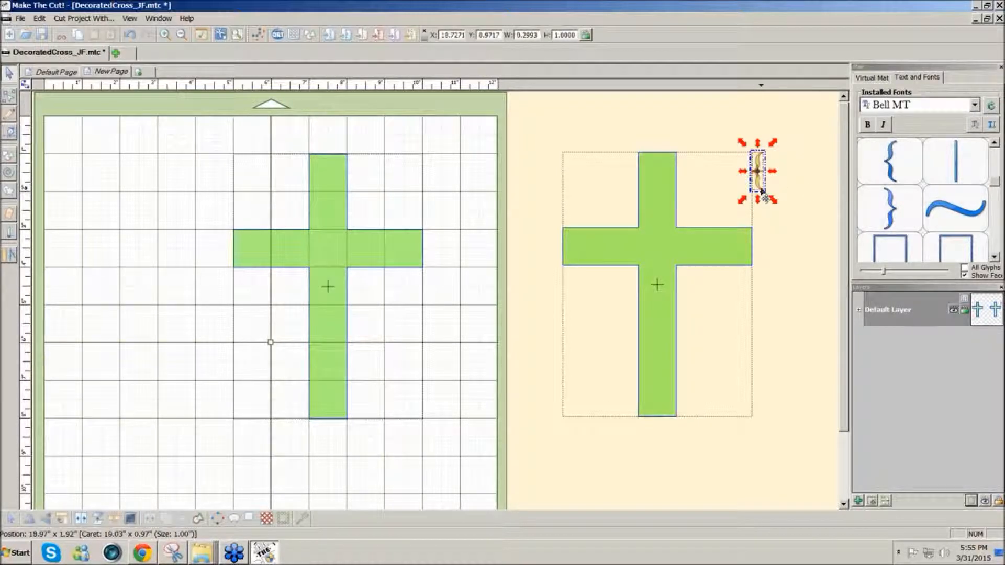
pyautogui.moveTo(754, 190); pyautogui.dragTo(454, 176)
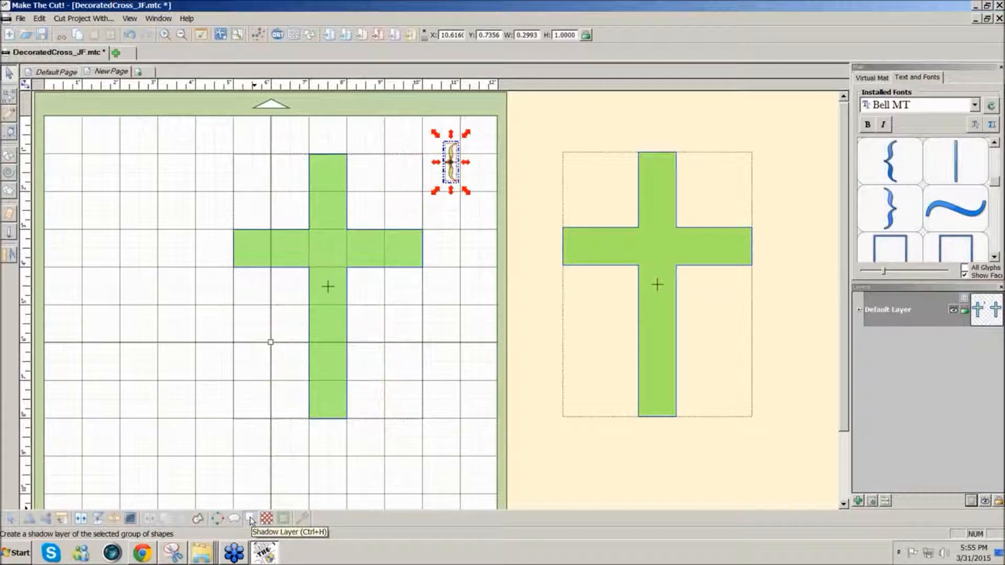
# Generate a 0.02-inch shadow layer around the brace with rounded corner joins, and move the shadow shape left to about X 10.10 inches
pyautogui.click(250, 521)
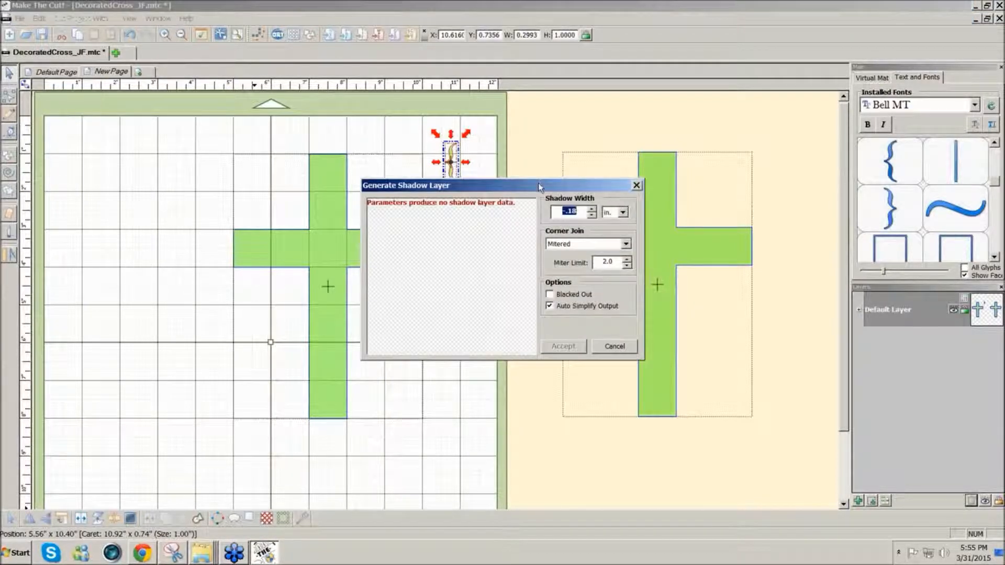
pyautogui.moveTo(538, 183); pyautogui.dragTo(531, 233)
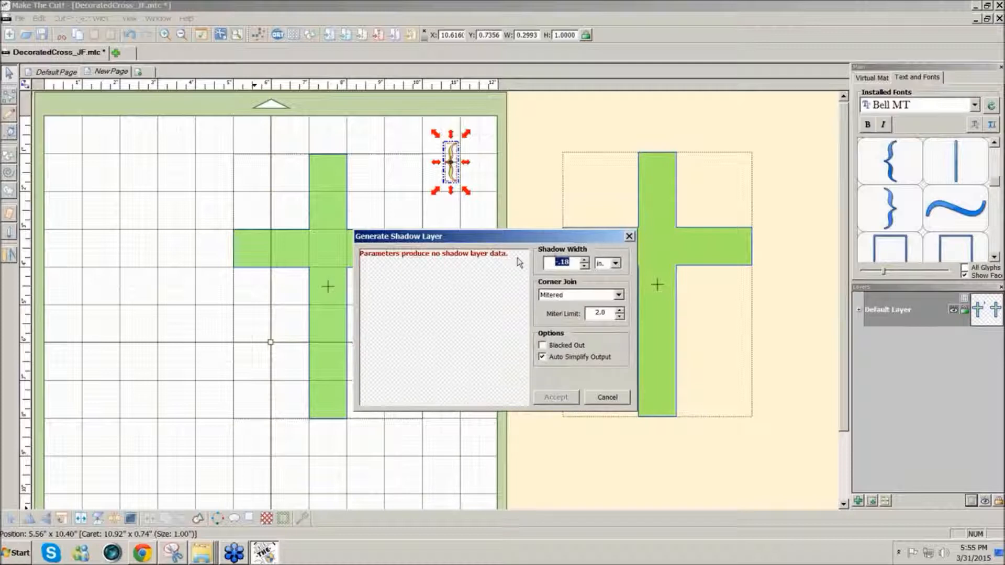
pyautogui.press('BackSpace')
pyautogui.write('.02')
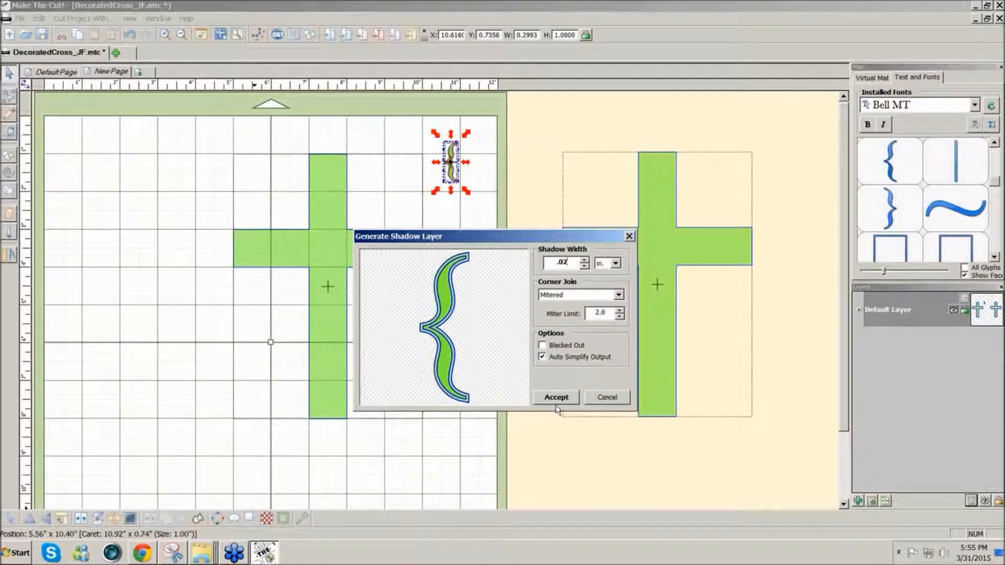
pyautogui.click(618, 294)
pyautogui.click(586, 306)
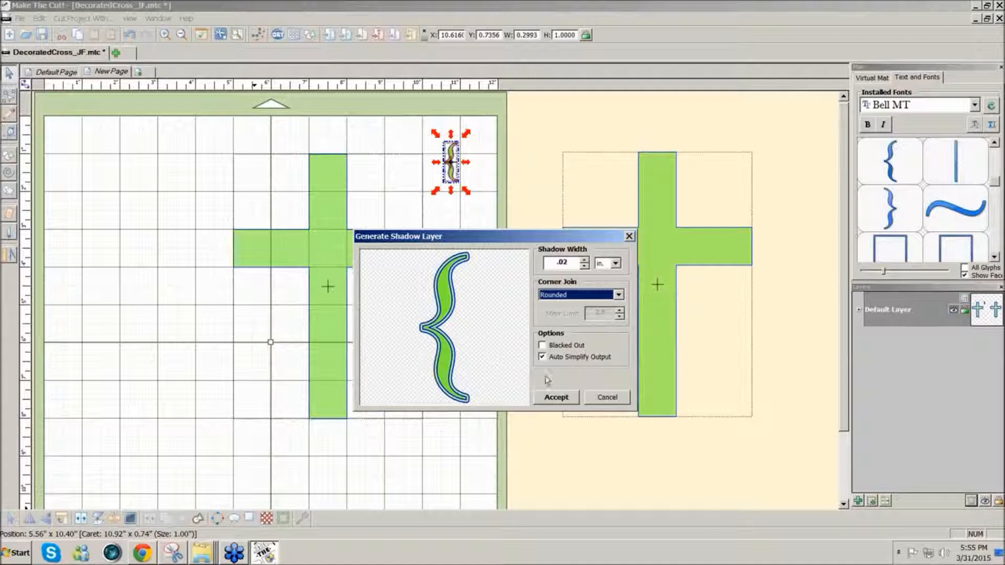
pyautogui.click(561, 398)
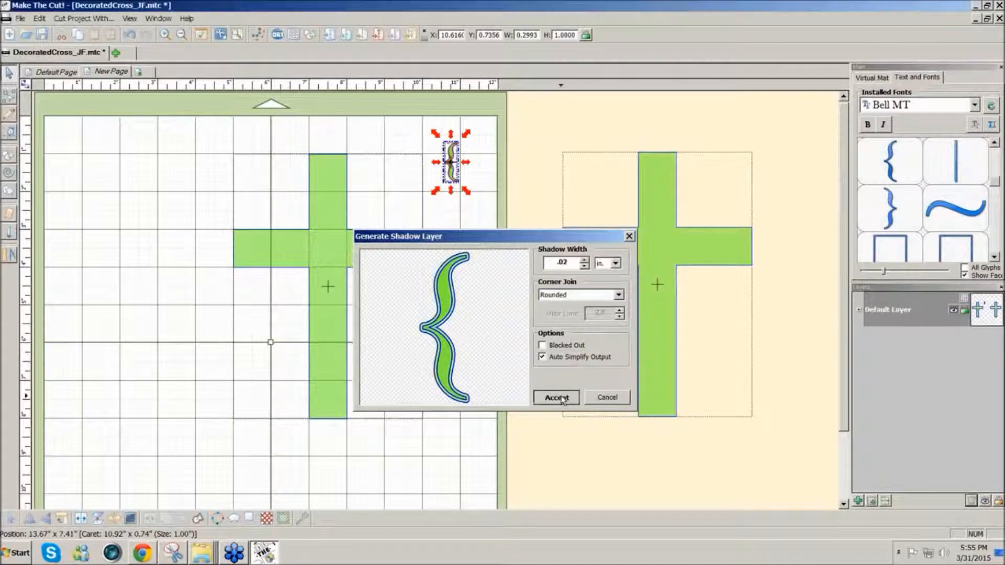
pyautogui.moveTo(458, 182); pyautogui.dragTo(434, 178)
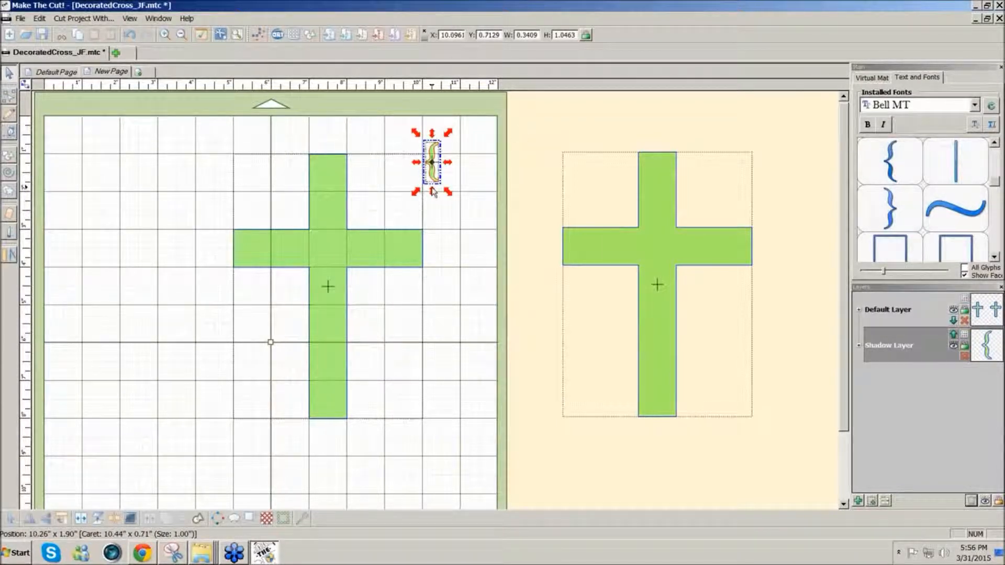
# Rotate the brace shadow shape 90 degrees and place it on the original cross's top edge, at about X 6.96, Y 0.95 inches
pyautogui.click(62, 521)
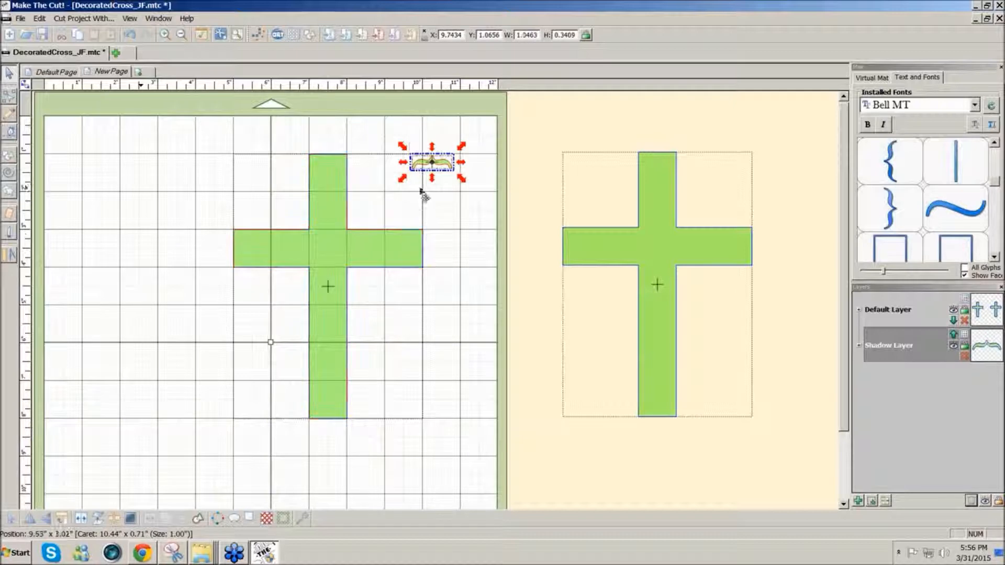
pyautogui.moveTo(440, 163); pyautogui.dragTo(340, 137)
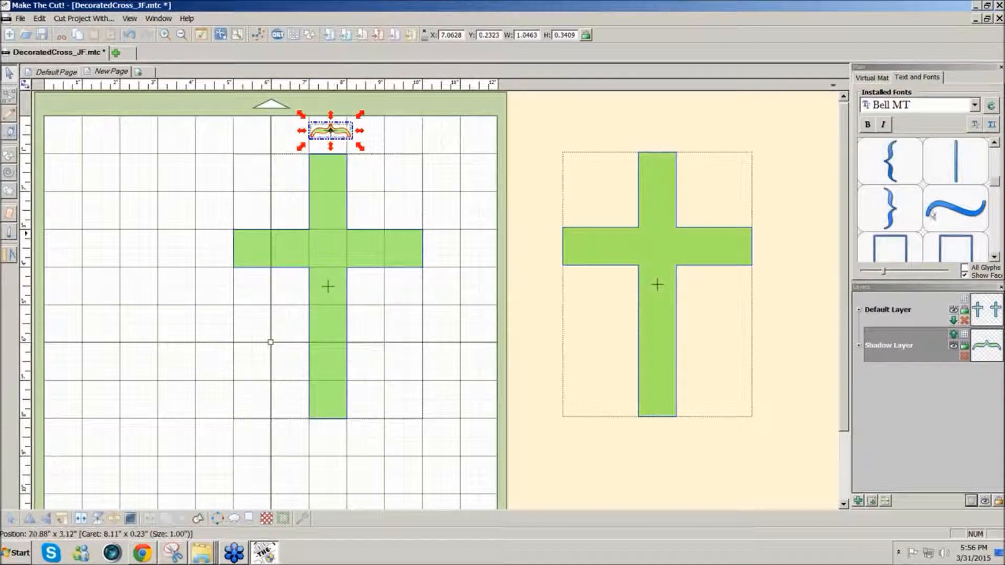
pyautogui.click(882, 79)
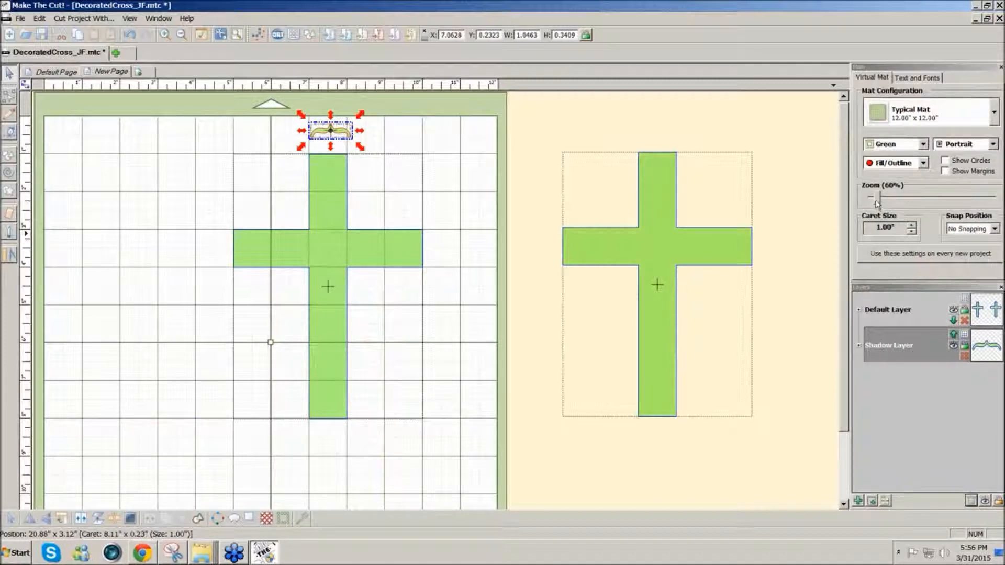
pyautogui.click(876, 199)
pyautogui.moveTo(880, 204); pyautogui.dragTo(877, 200)
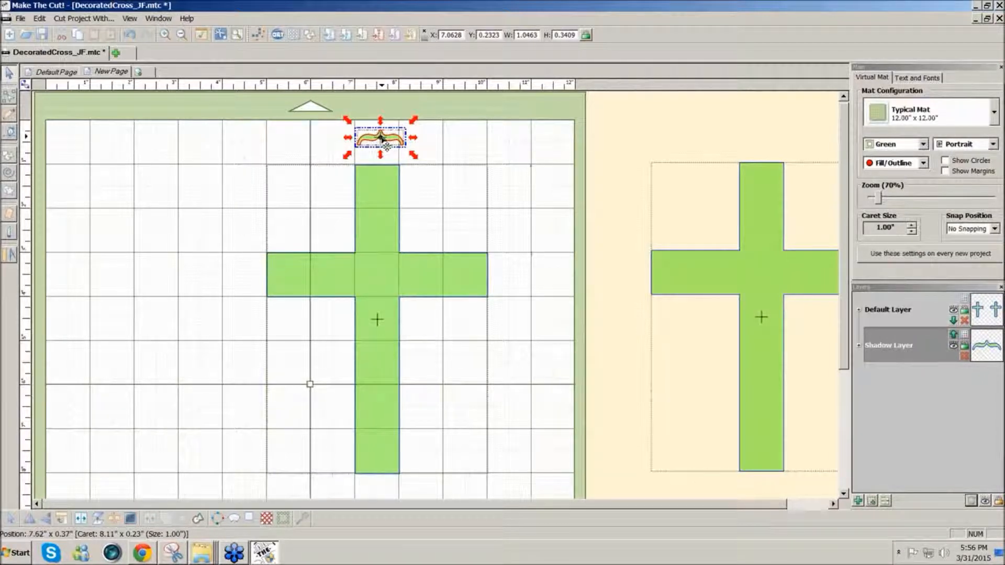
pyautogui.moveTo(381, 138); pyautogui.dragTo(378, 171)
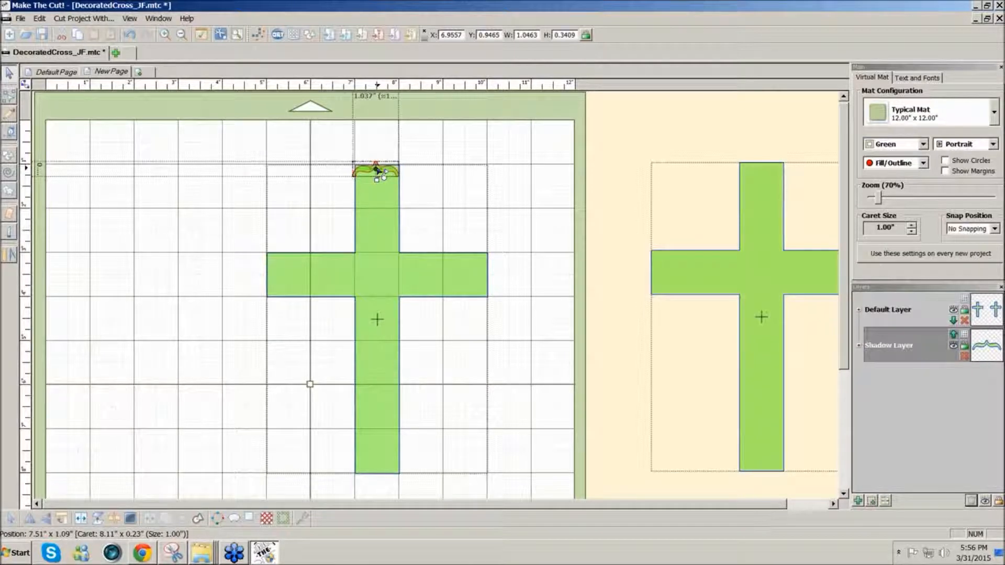
# Wrap the brace around the original cross's outline as a repeating border and reduce the repeat count to 1
pyautogui.moveTo(376, 169); pyautogui.dragTo(376, 169)
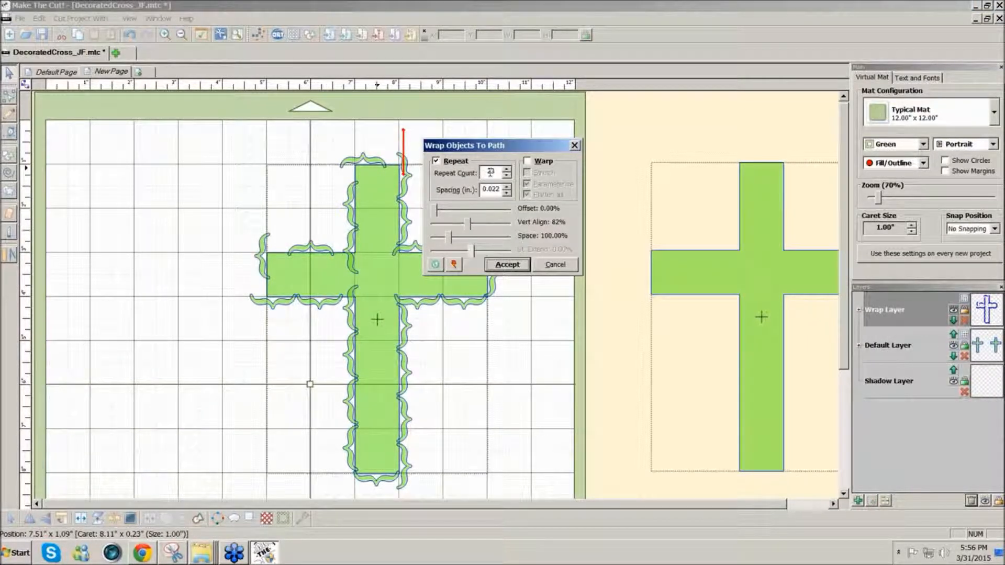
pyautogui.moveTo(501, 148); pyautogui.dragTo(544, 115)
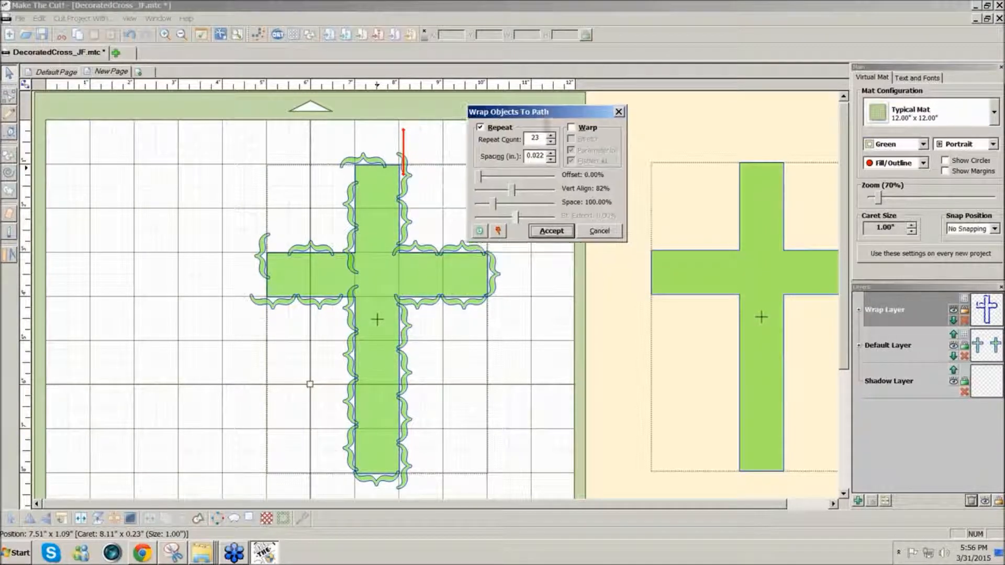
pyautogui.click(550, 142)
pyautogui.click(551, 141)
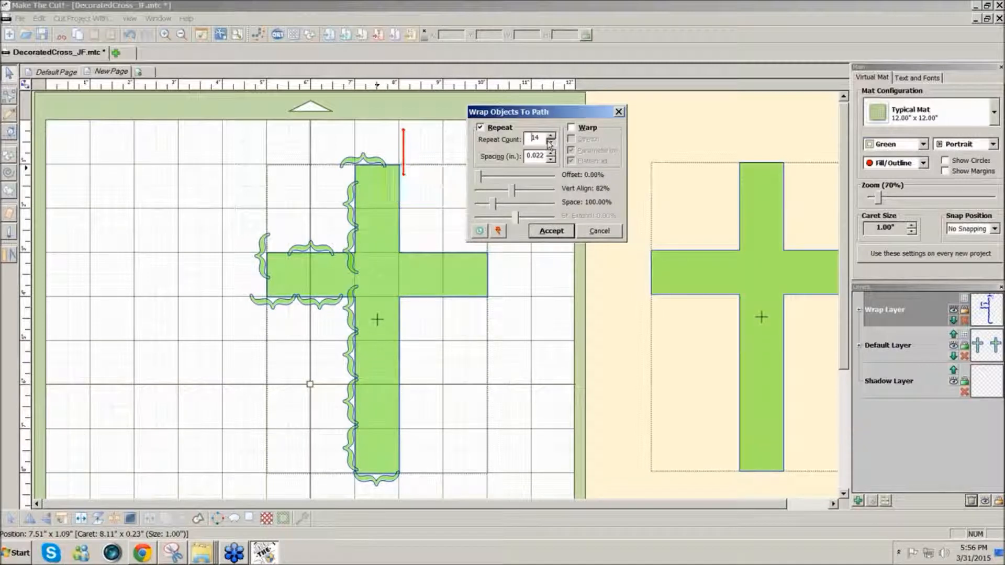
pyautogui.click(549, 142)
pyautogui.click(550, 142)
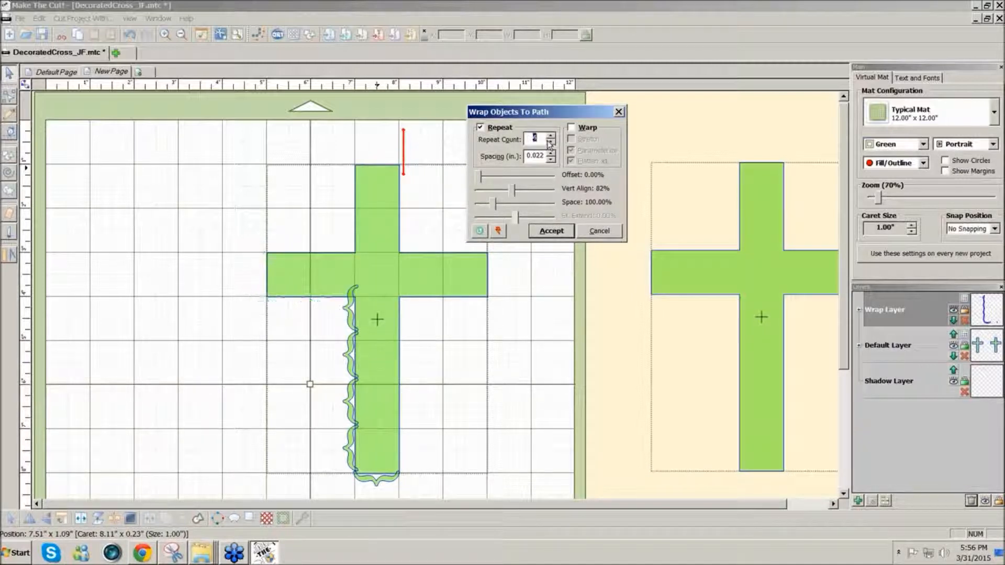
pyautogui.click(550, 142)
pyautogui.click(549, 142)
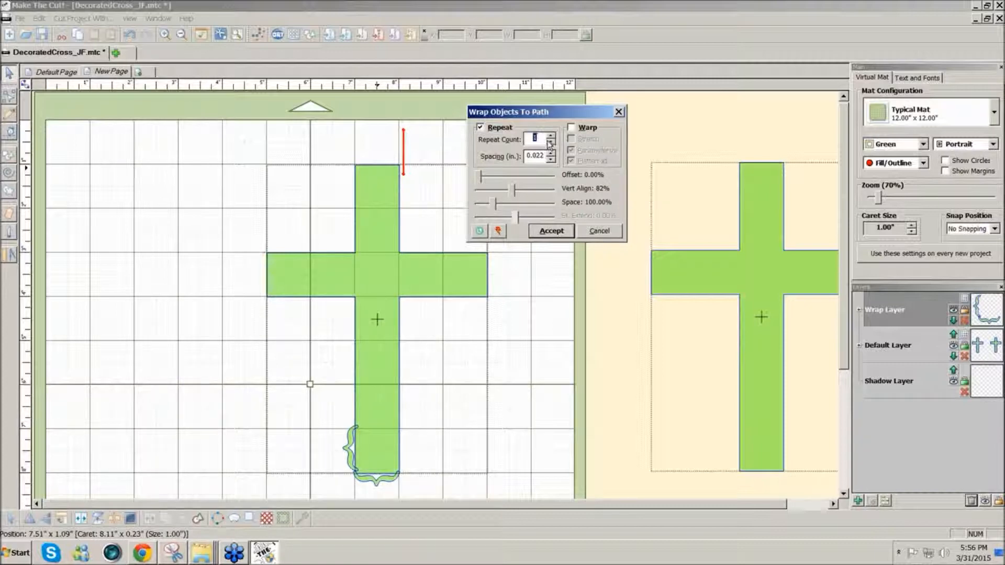
pyautogui.click(550, 136)
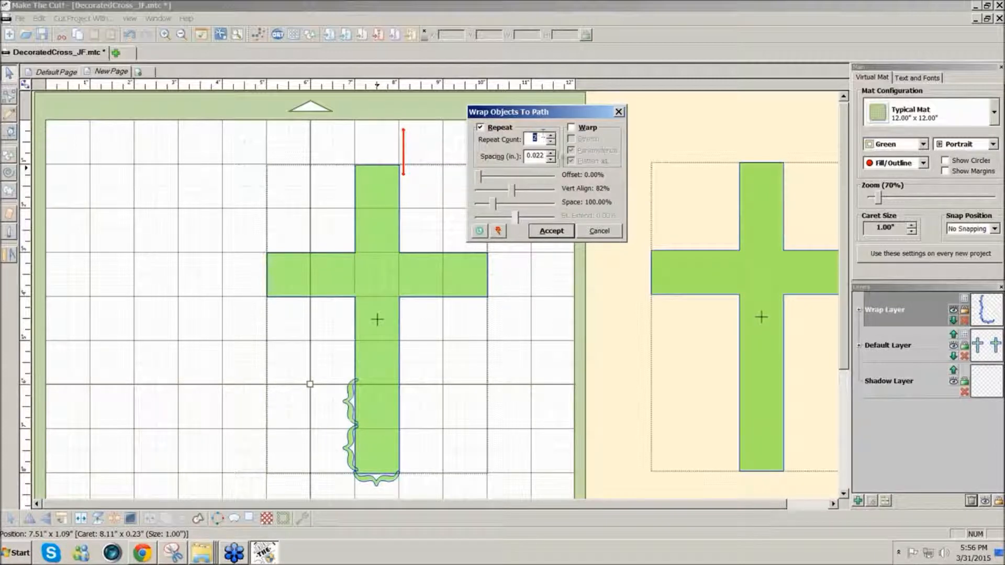
pyautogui.click(550, 142)
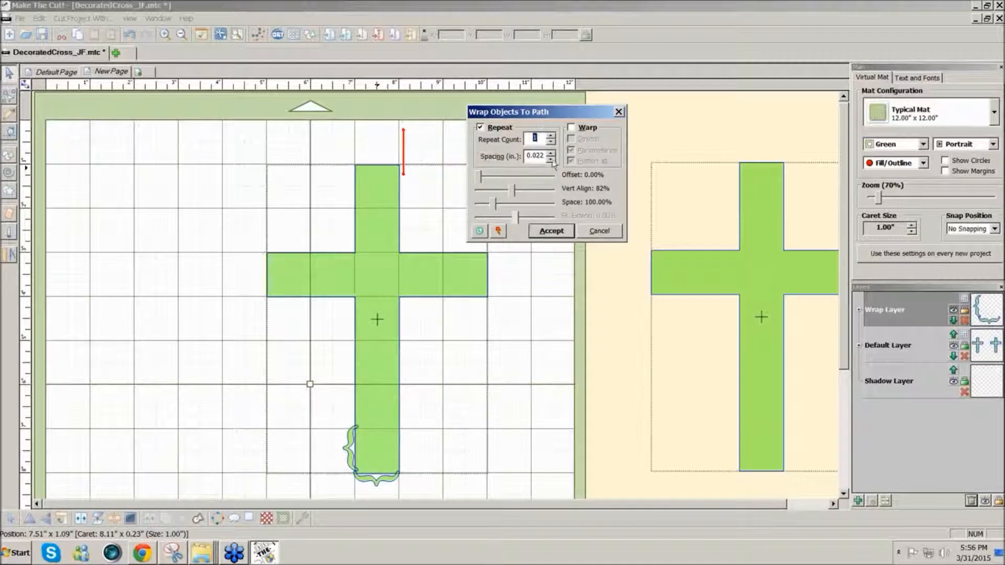
# Set the wrap spacing to 0 inches, the repeat count to 2 and the vertical alignment to 96%
pyautogui.click(550, 160)
pyautogui.click(551, 159)
pyautogui.click(551, 159)
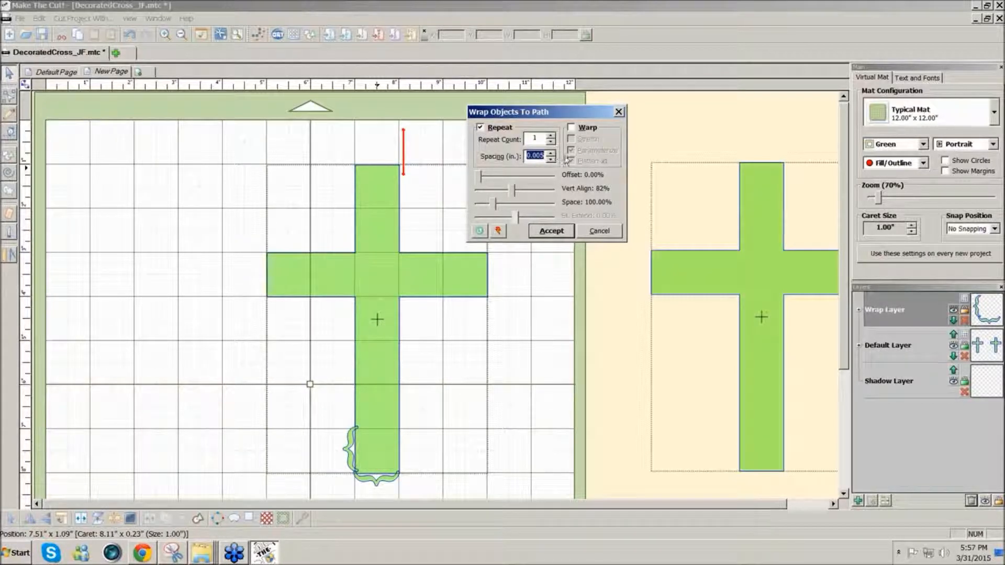
pyautogui.write('0')
pyautogui.click(552, 137)
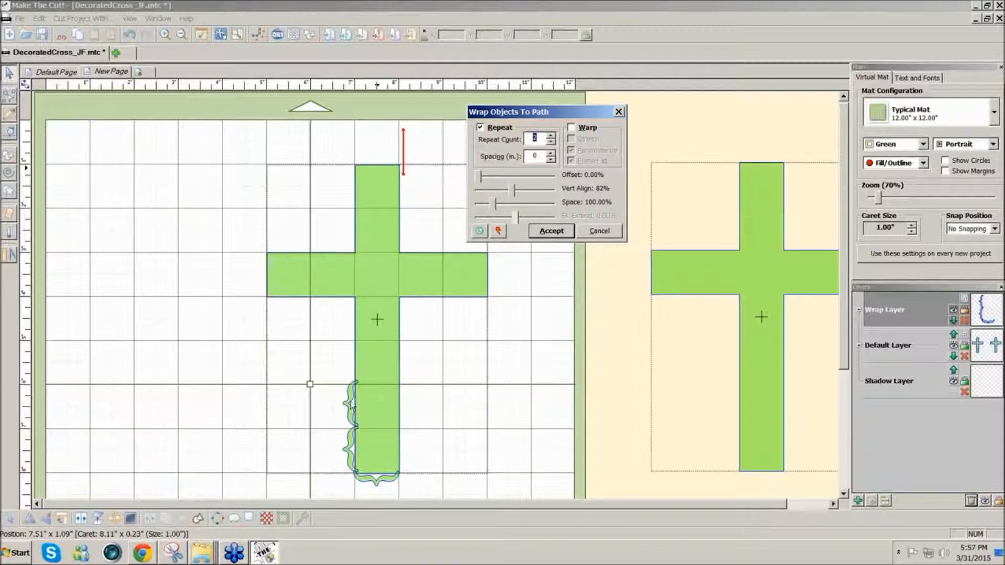
pyautogui.click(513, 191)
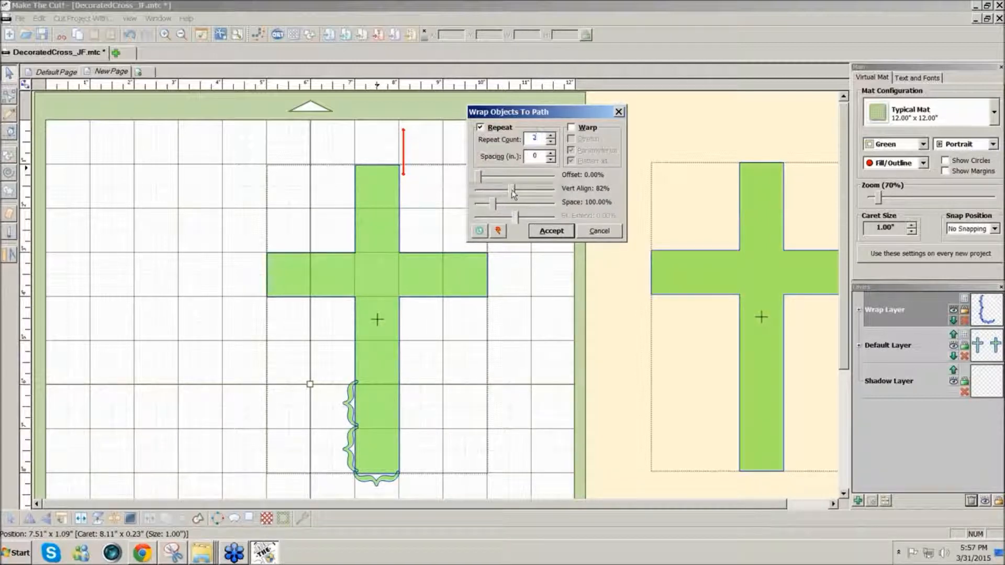
pyautogui.moveTo(512, 192); pyautogui.dragTo(516, 193)
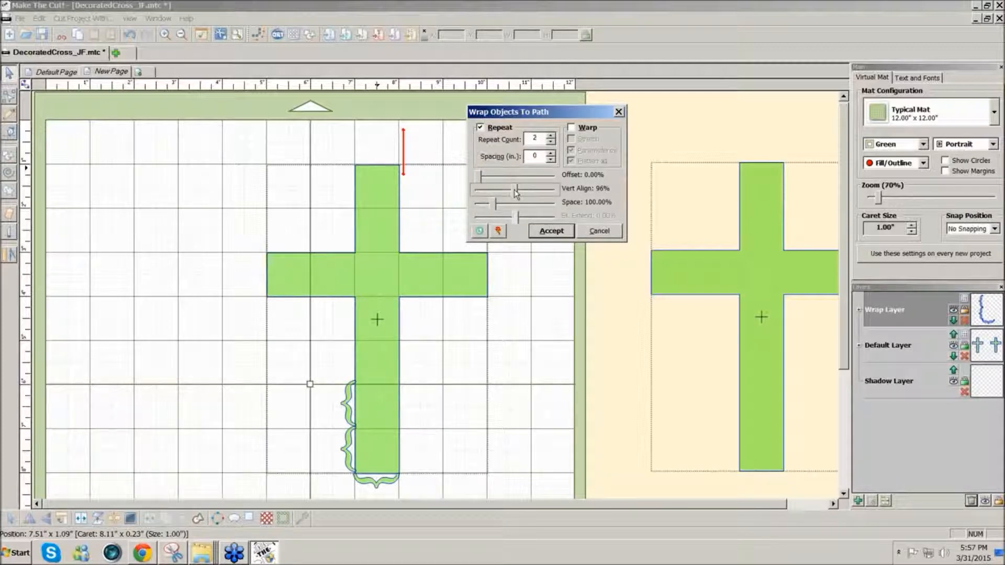
# Increase the wrap spacing to 0.010 inches and the repeat count to 4
pyautogui.click(551, 152)
pyautogui.click(551, 153)
pyautogui.click(551, 153)
pyautogui.click(551, 153)
pyautogui.click(551, 152)
pyautogui.click(551, 153)
pyautogui.click(551, 153)
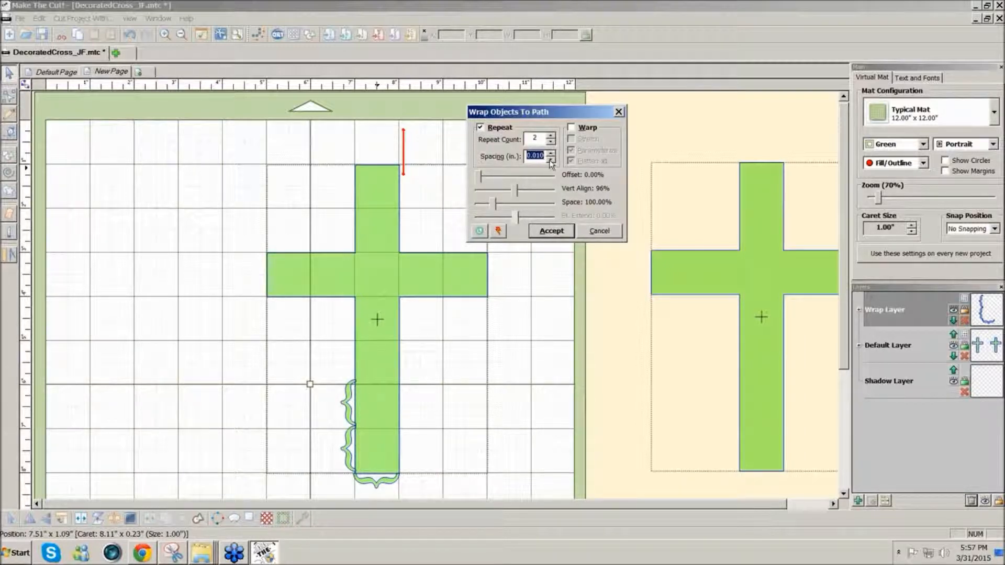
pyautogui.click(551, 137)
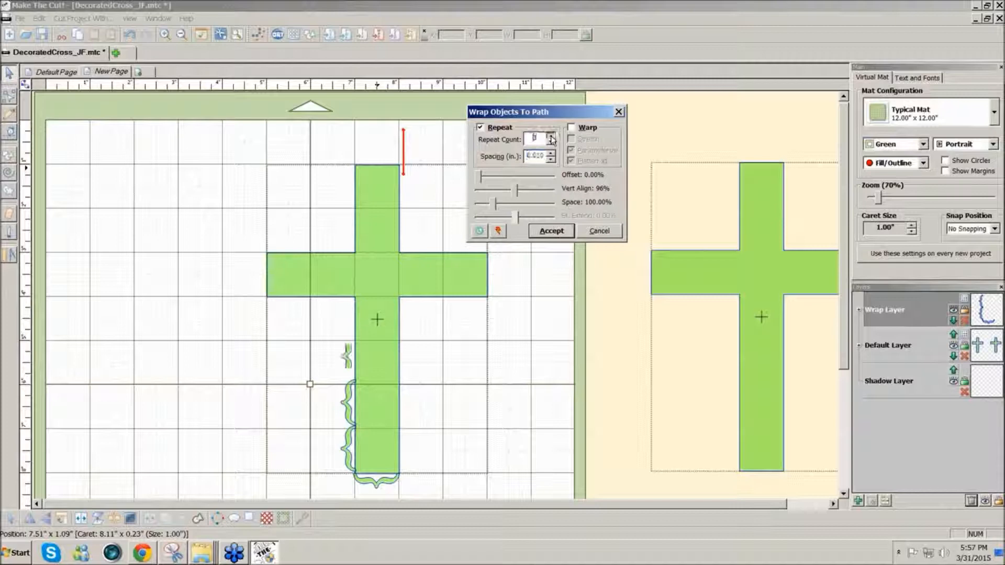
pyautogui.click(551, 137)
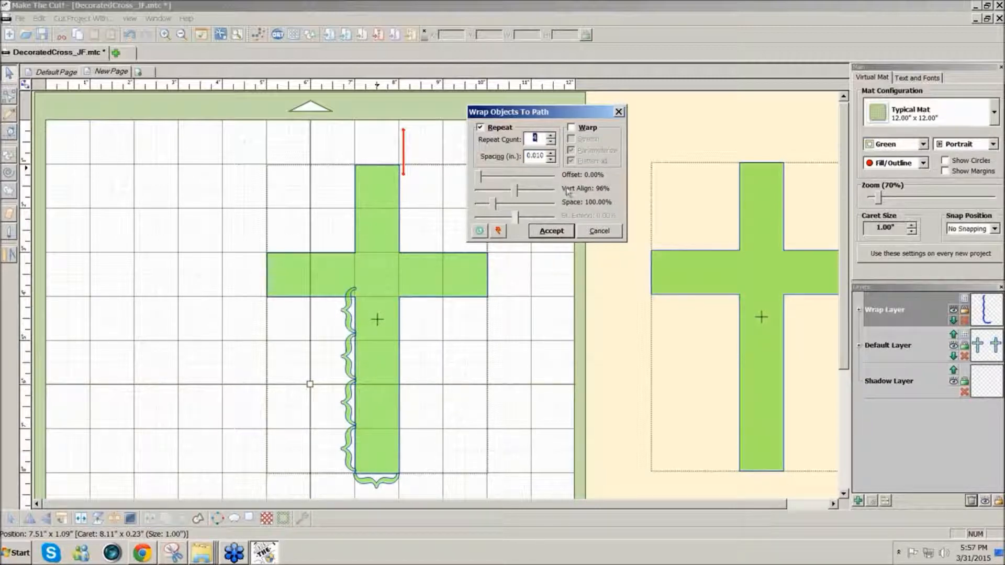
# Tighten the wrap spacing to -0.045 inches and extend the braces around the left arm with a repeat count of 7
pyautogui.click(550, 159)
pyautogui.click(550, 159)
pyautogui.click(550, 159)
pyautogui.click(550, 159)
pyautogui.click(550, 159)
pyautogui.click(550, 159)
pyautogui.click(550, 159)
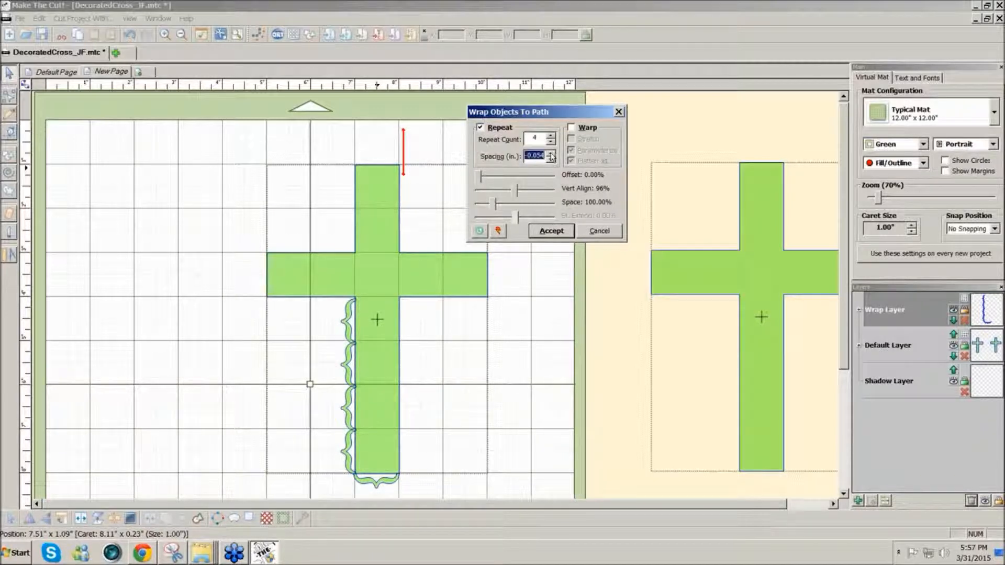
pyautogui.click(550, 154)
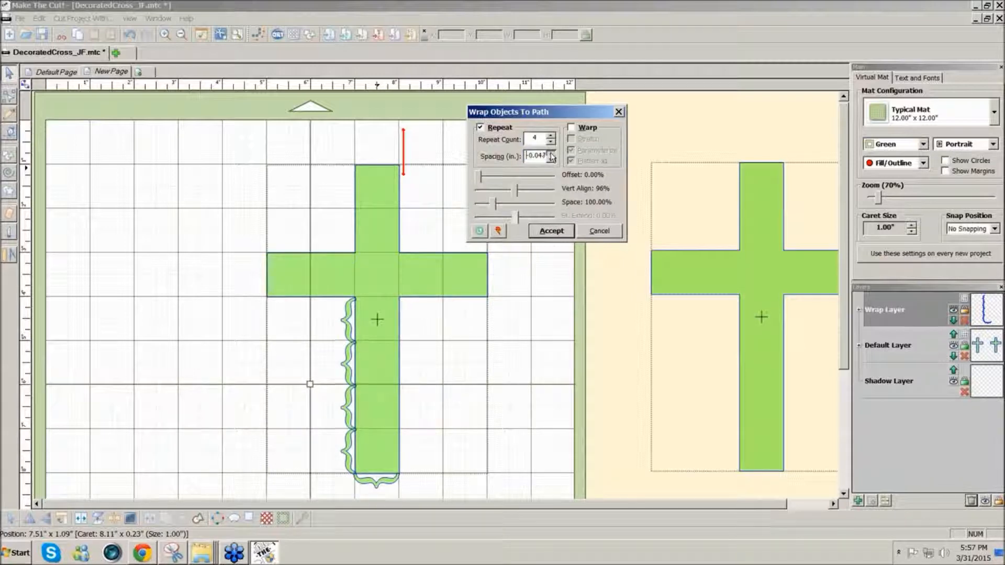
pyautogui.click(551, 154)
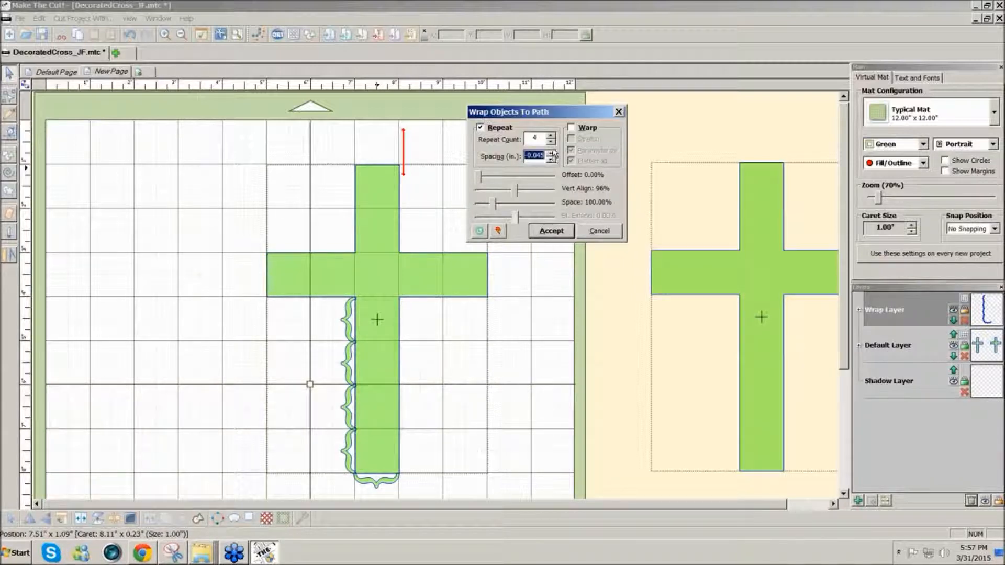
pyautogui.click(551, 136)
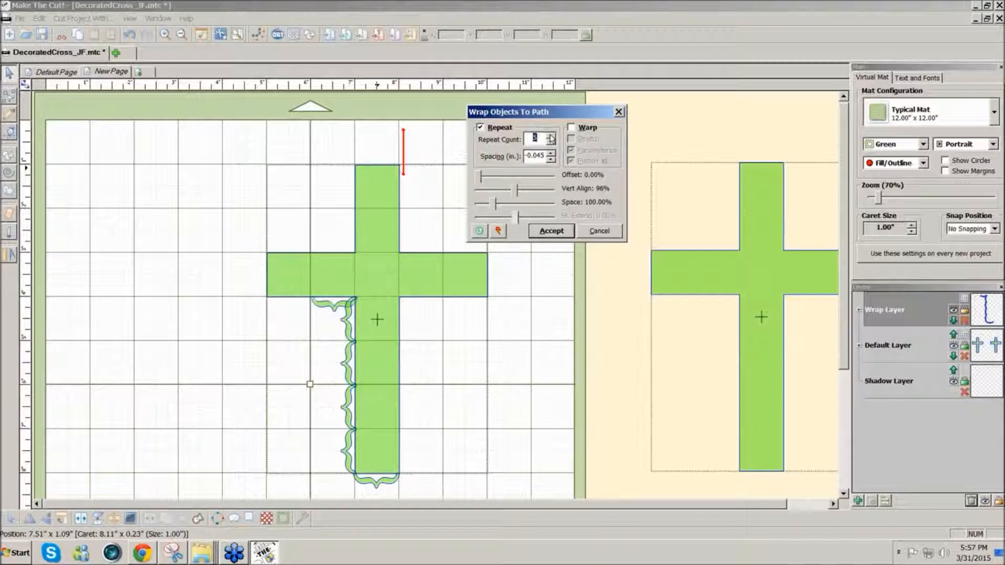
pyautogui.click(551, 136)
pyautogui.click(550, 135)
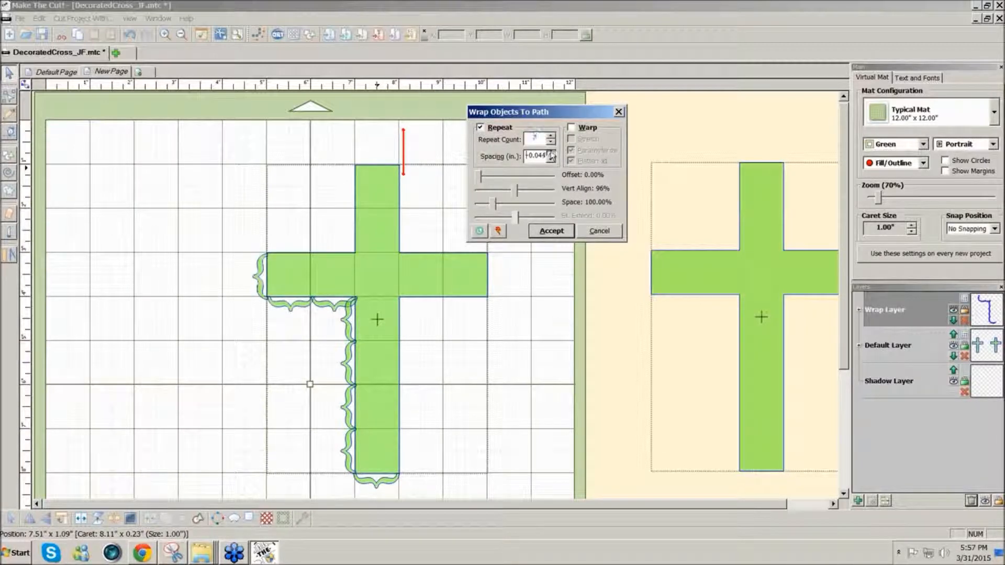
# Fine-tune the wrap spacing to -0.041 inches
pyautogui.click(551, 153)
pyautogui.click(551, 153)
pyautogui.click(551, 153)
pyautogui.click(550, 153)
pyautogui.click(550, 152)
pyautogui.click(551, 153)
pyautogui.click(551, 153)
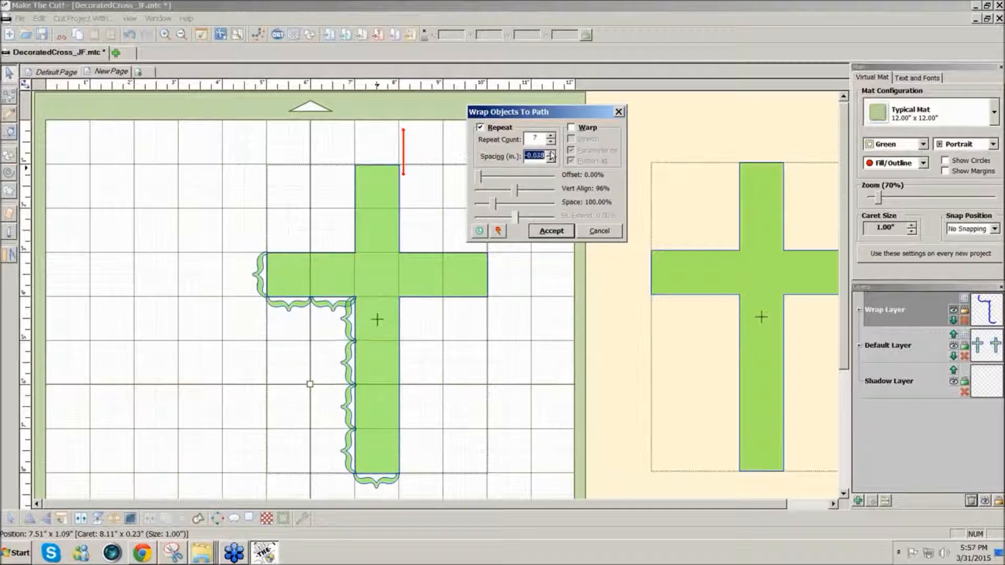
pyautogui.click(550, 158)
pyautogui.click(550, 159)
pyautogui.click(551, 158)
pyautogui.click(550, 158)
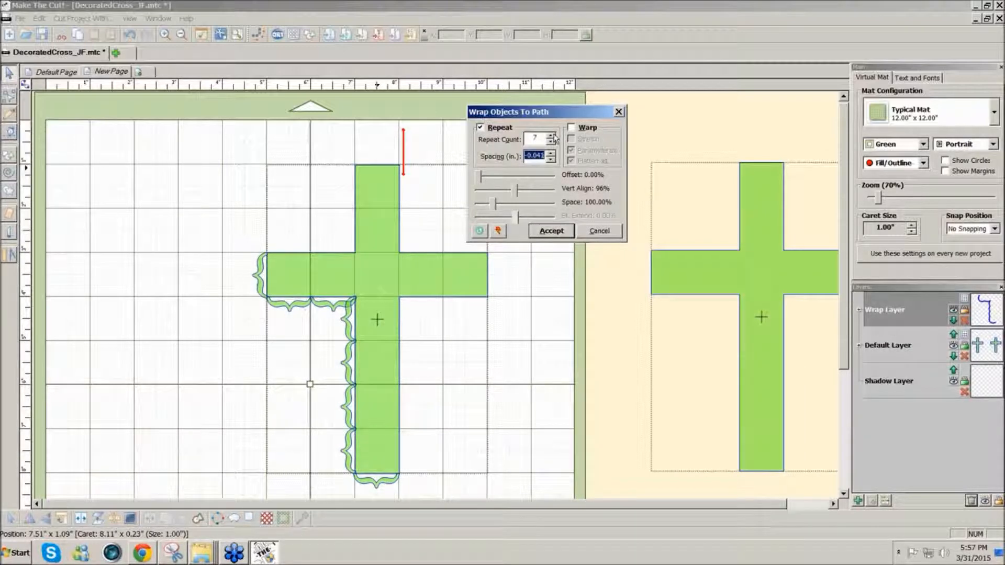
# Raise the repeat count to 8 and set the vertical alignment of the braces to 87%
pyautogui.click(552, 136)
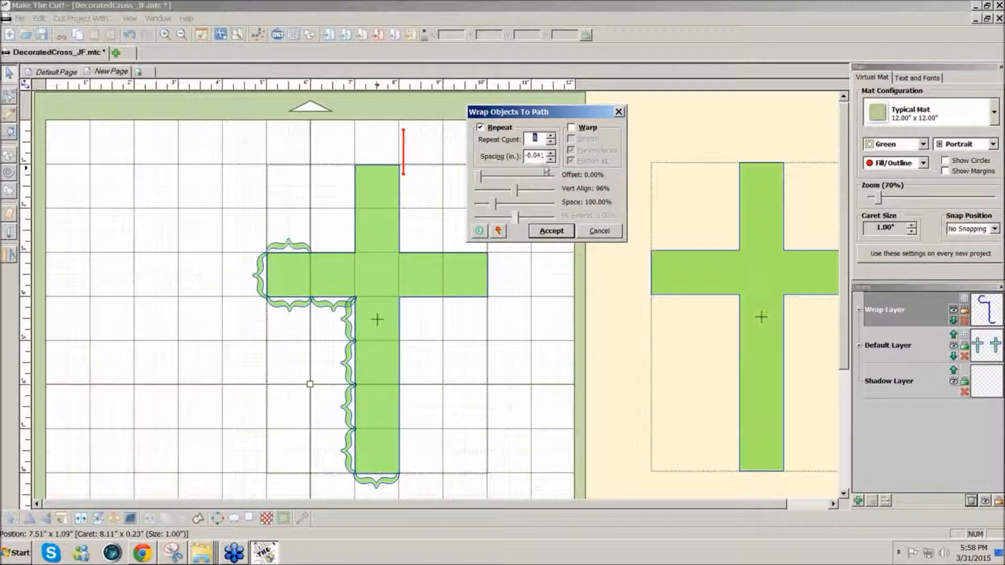
pyautogui.click(513, 191)
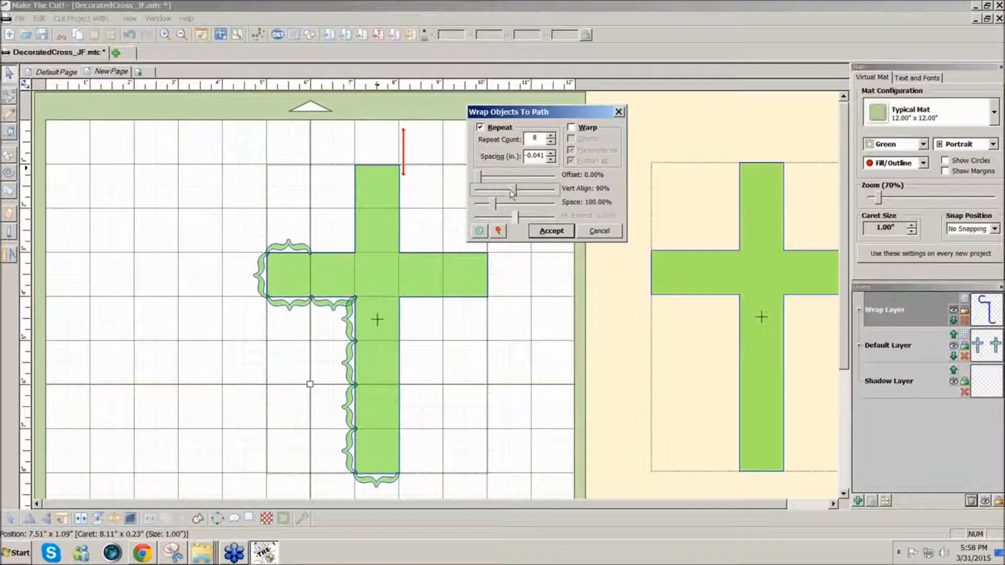
pyautogui.moveTo(513, 193); pyautogui.dragTo(511, 194)
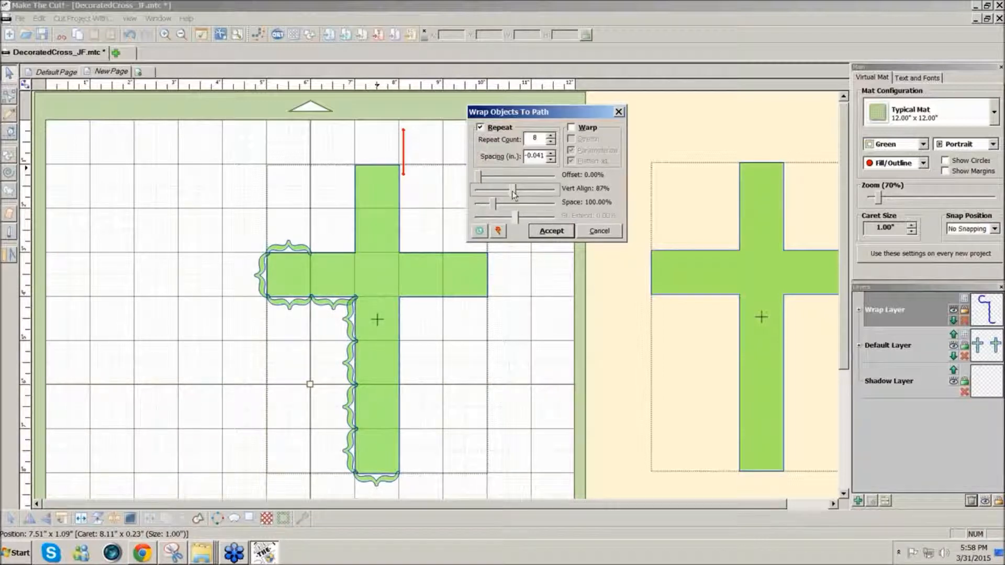
# Increase the repeat count to 23 so the braces run around the whole cross outline
pyautogui.click(551, 136)
pyautogui.click(551, 135)
pyautogui.click(551, 135)
pyautogui.click(551, 136)
pyautogui.click(551, 135)
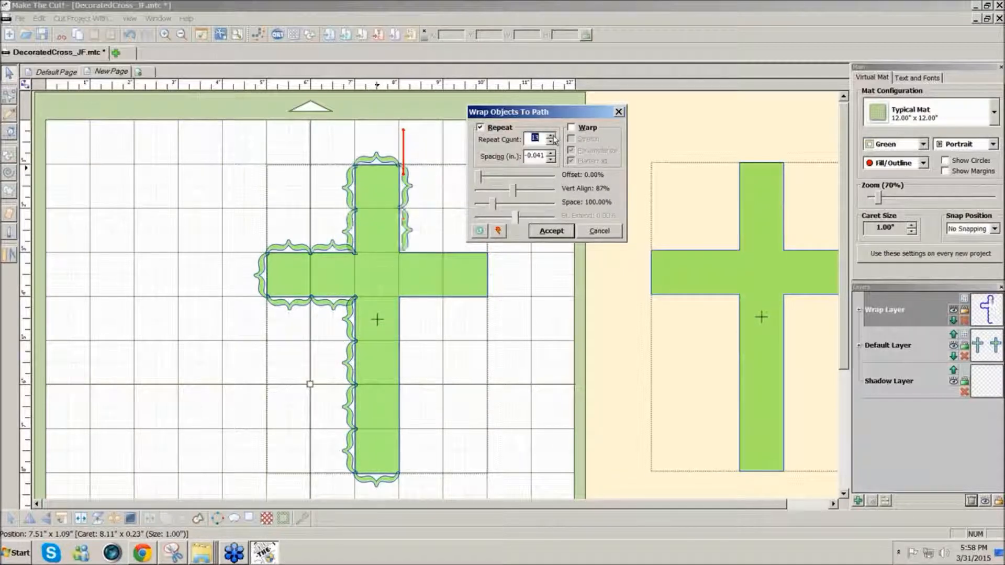
pyautogui.click(551, 136)
pyautogui.click(551, 135)
pyautogui.click(551, 136)
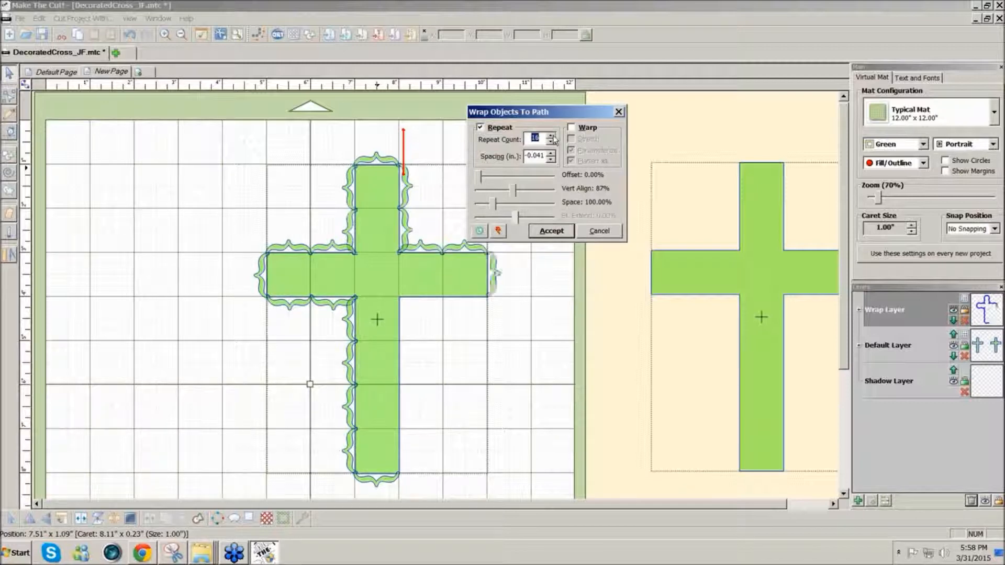
pyautogui.click(551, 136)
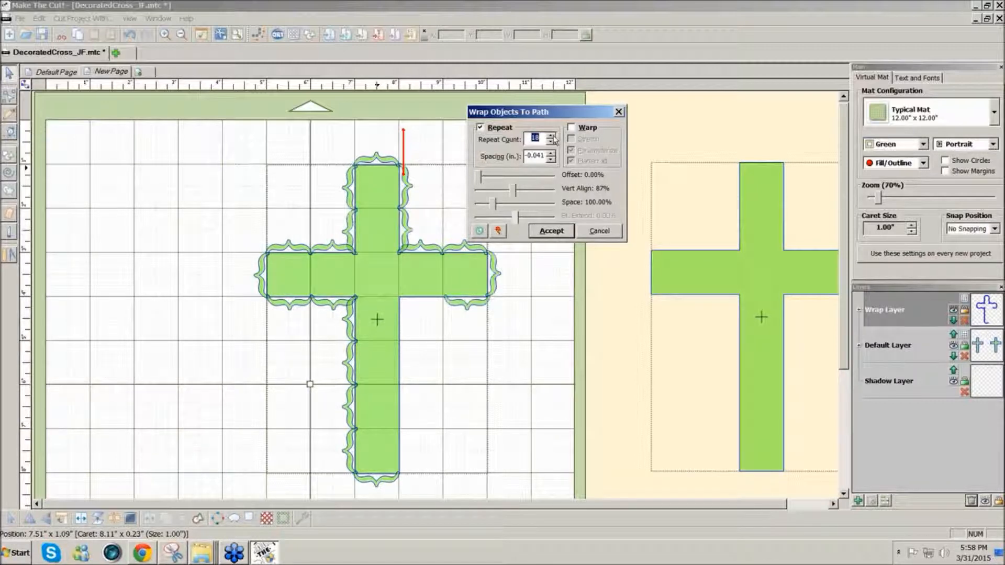
pyautogui.click(551, 136)
pyautogui.click(551, 136)
pyautogui.click(551, 135)
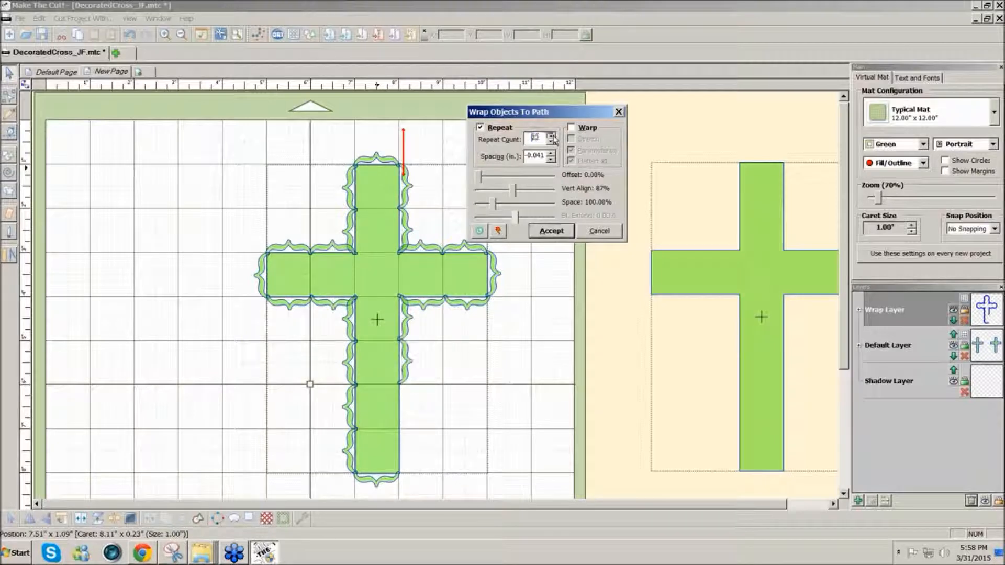
pyautogui.click(551, 136)
pyautogui.click(551, 136)
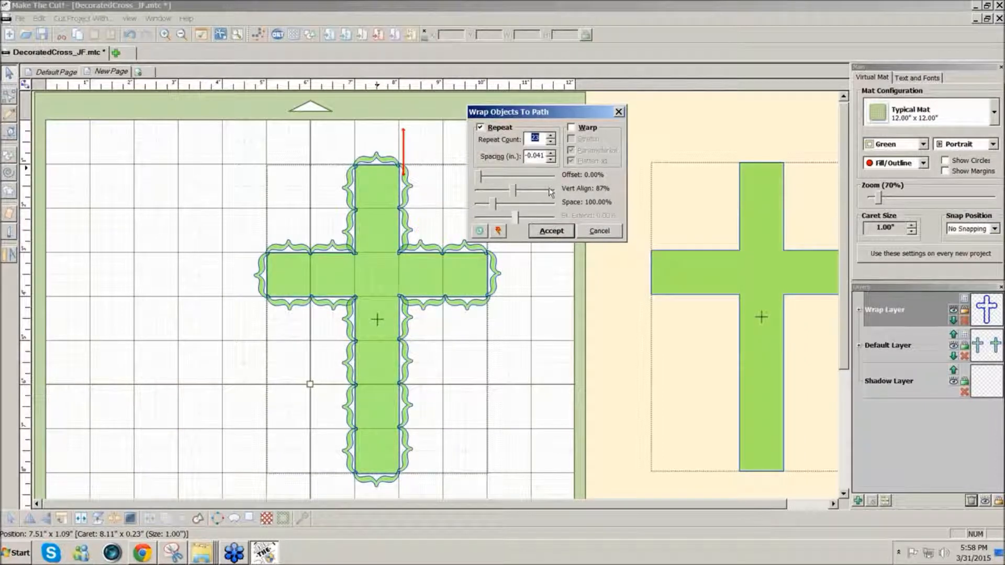
# Apply the brace wrap with the path duplicated to a new layer, welding the overlapping paths
pyautogui.click(497, 232)
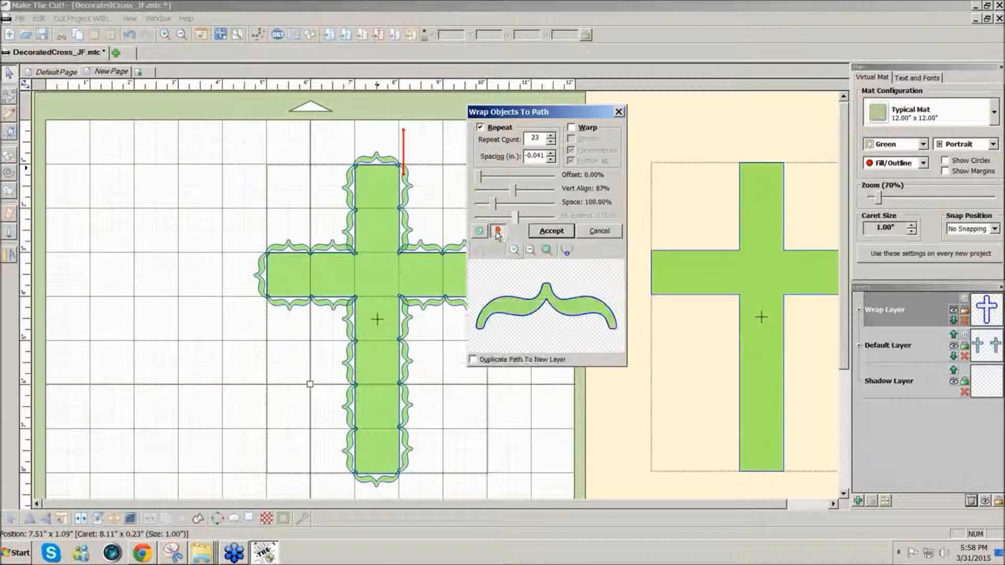
pyautogui.click(473, 360)
pyautogui.click(561, 236)
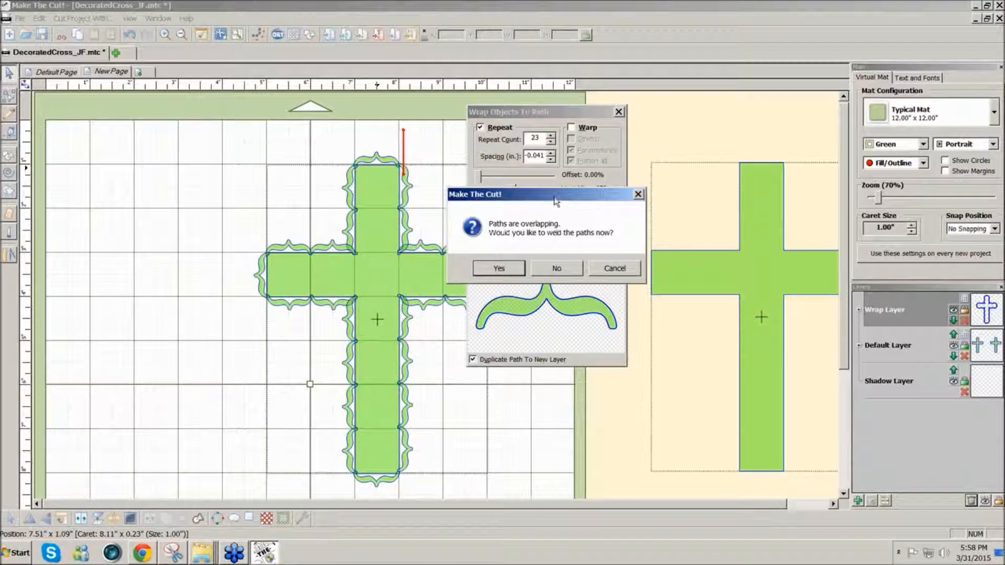
pyautogui.click(498, 268)
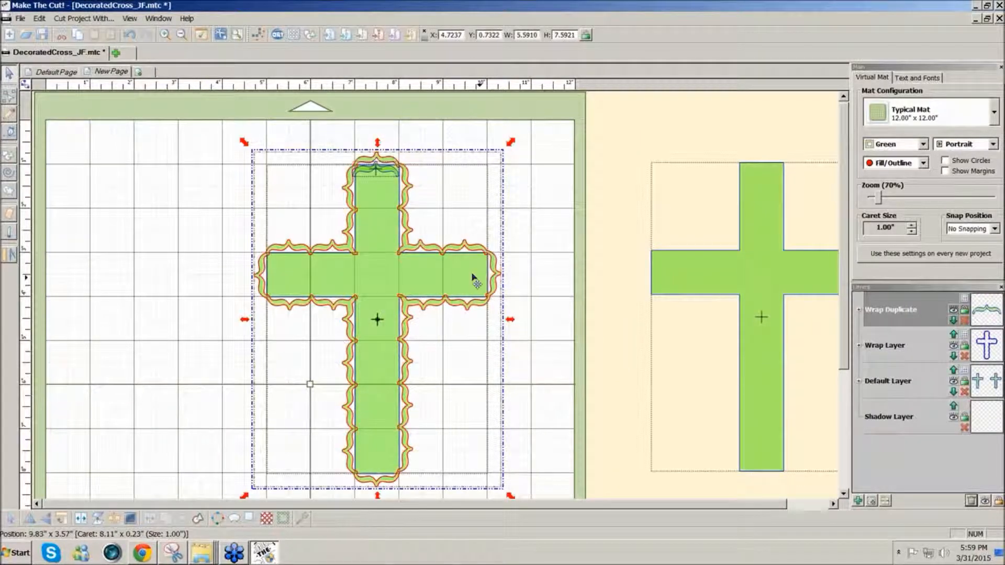
# Move the spare brace off the mat and set a copy of the brace border aside, with the solid cross back inside the original border
pyautogui.click(549, 173)
pyautogui.moveTo(388, 169); pyautogui.dragTo(607, 166)
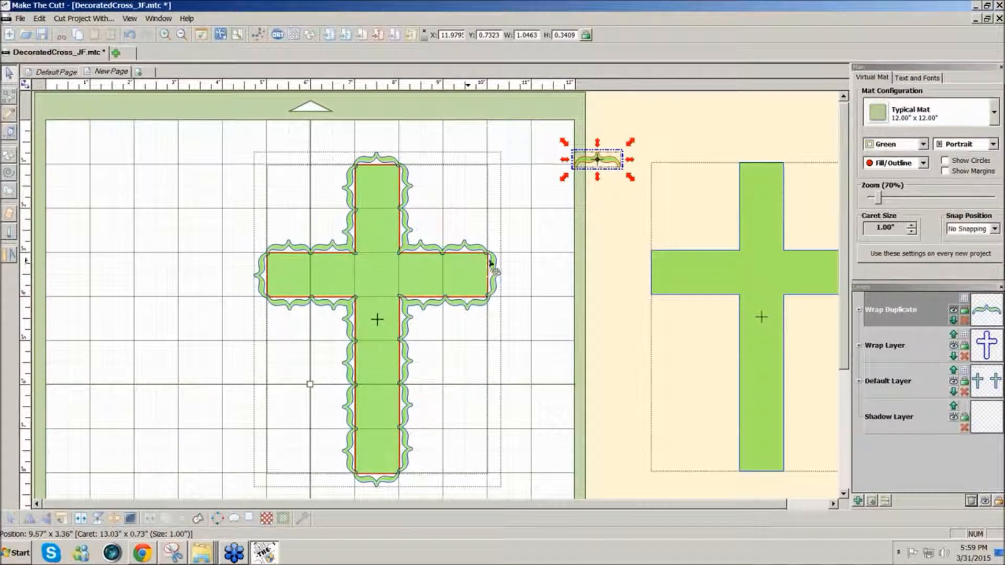
pyautogui.click(447, 280)
pyautogui.moveTo(449, 283); pyautogui.dragTo(709, 281)
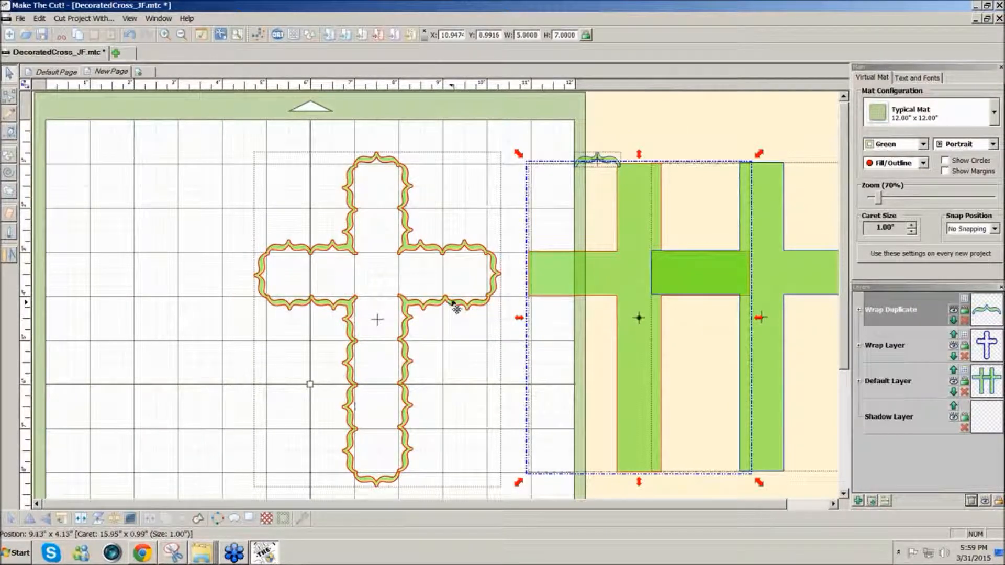
pyautogui.moveTo(453, 301); pyautogui.dragTo(919, 268)
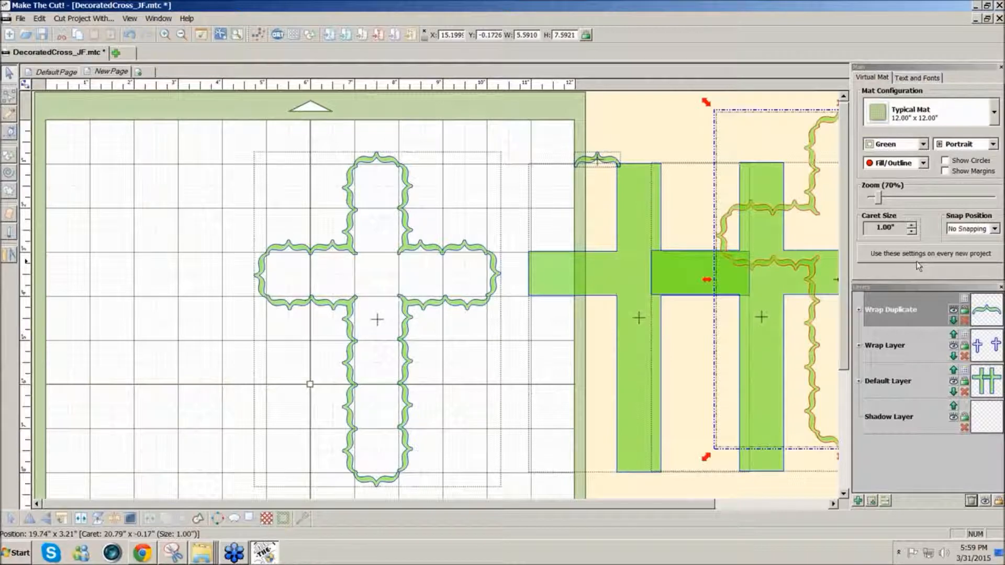
pyautogui.moveTo(615, 290); pyautogui.dragTo(353, 288)
pyautogui.moveTo(197, 126); pyautogui.dragTo(535, 523)
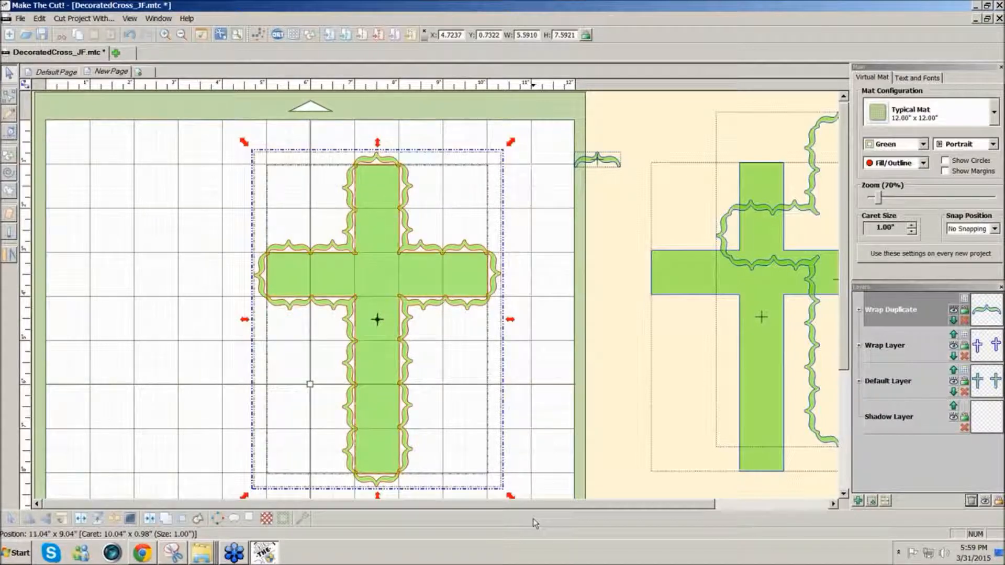
pyautogui.click(567, 396)
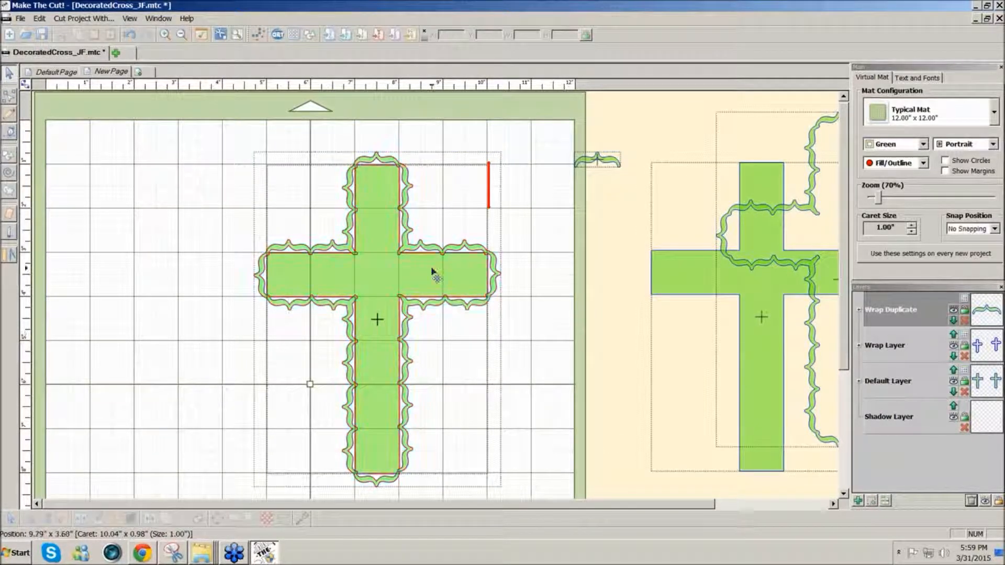
# Generate an inset shadow of the solid cross with a width of -.15 in and mitered corners
pyautogui.click(381, 275)
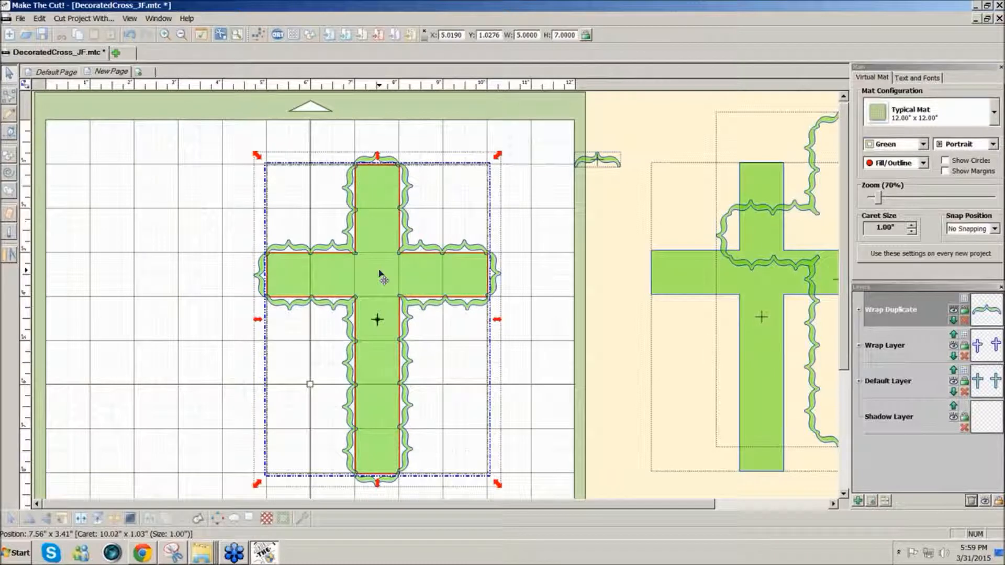
pyautogui.click(251, 521)
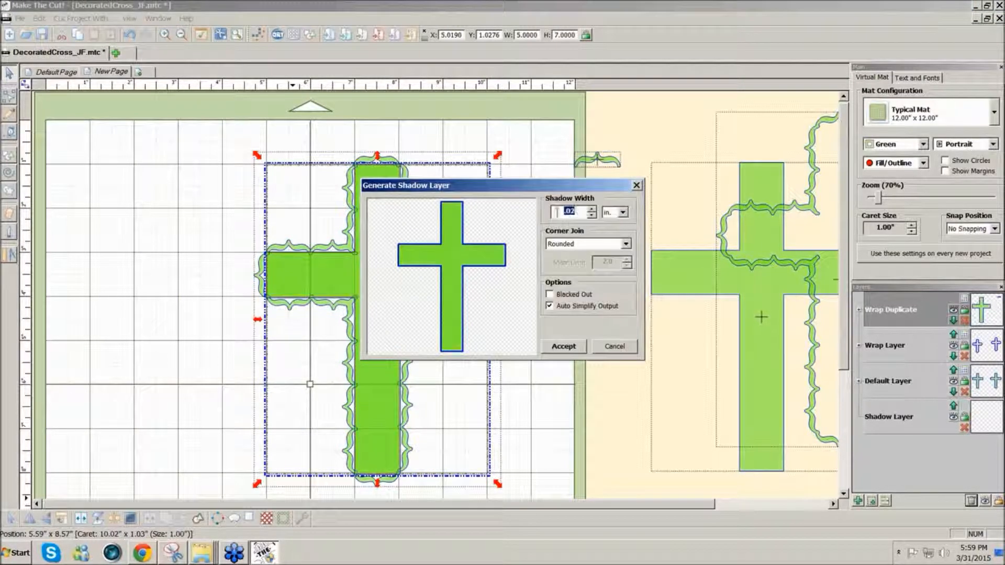
pyautogui.click(562, 212)
pyautogui.write('0')
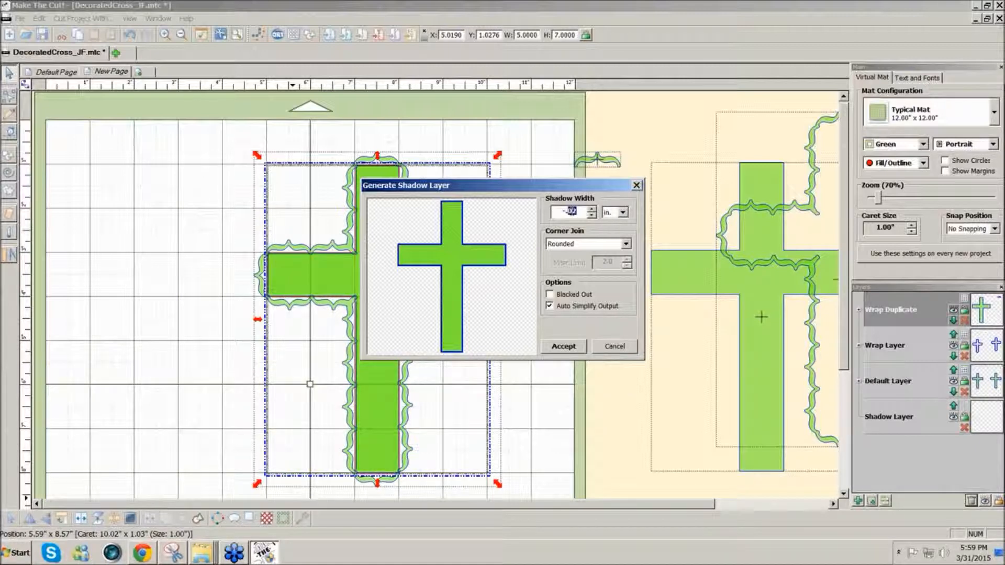
pyautogui.write('5')
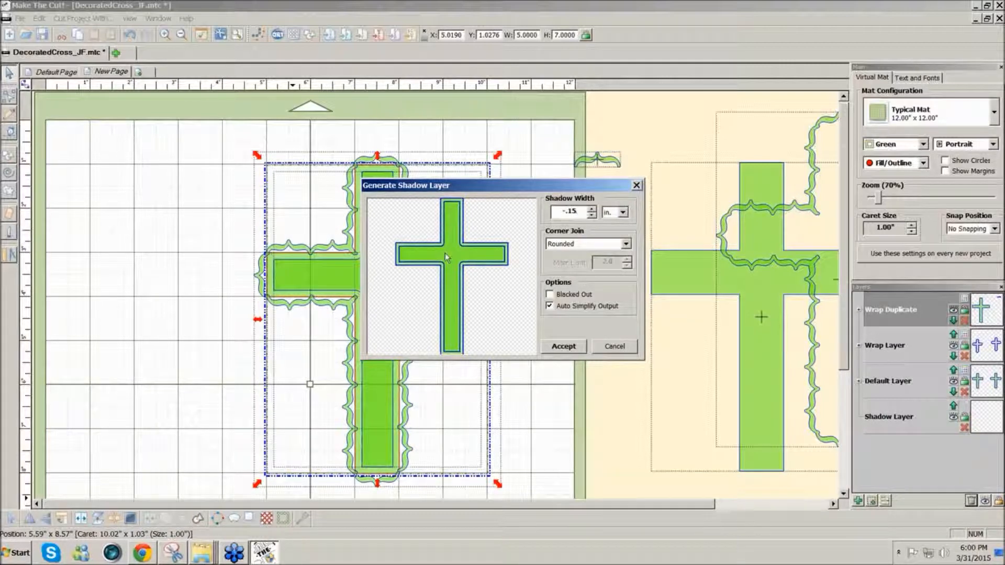
pyautogui.click(625, 244)
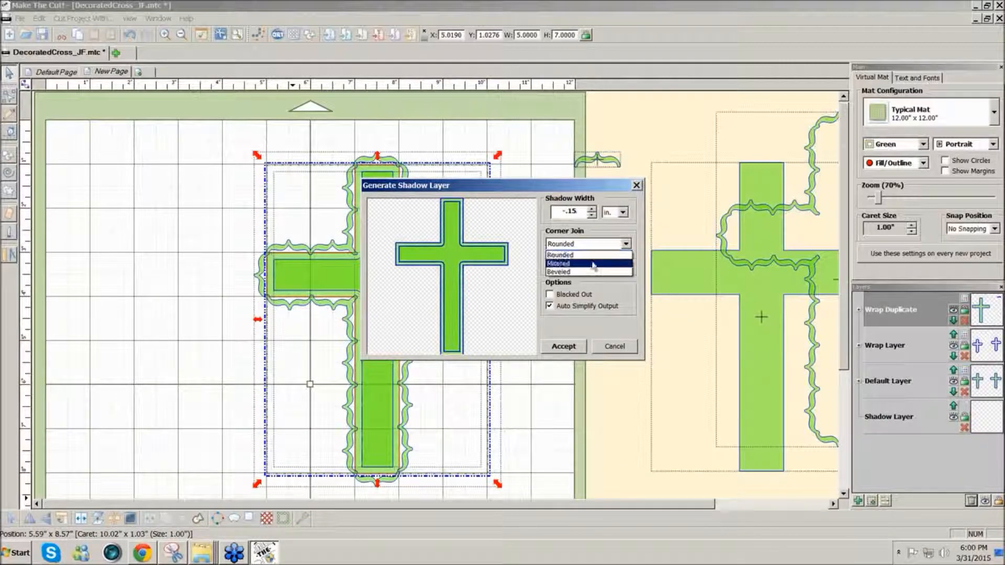
pyautogui.click(576, 261)
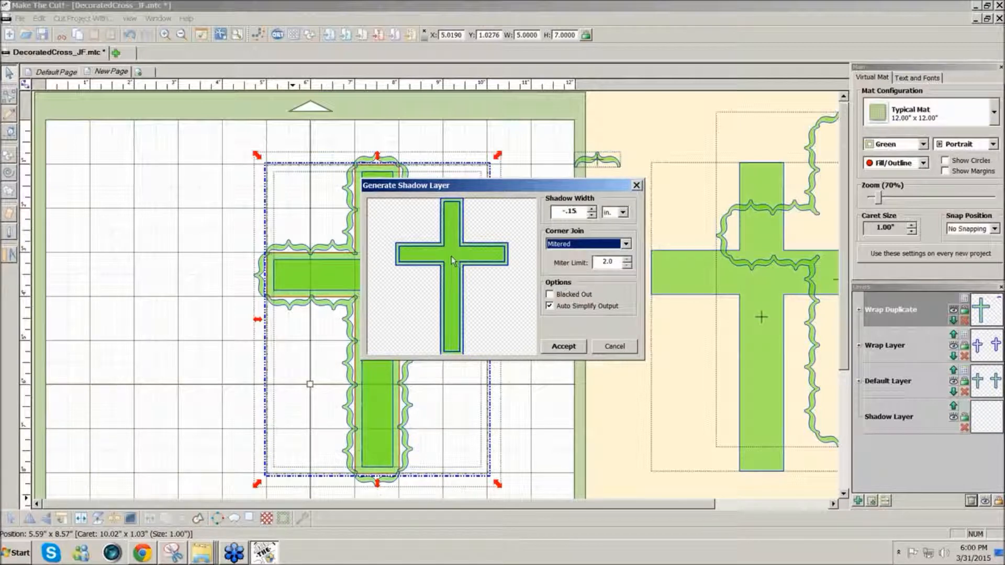
pyautogui.click(570, 350)
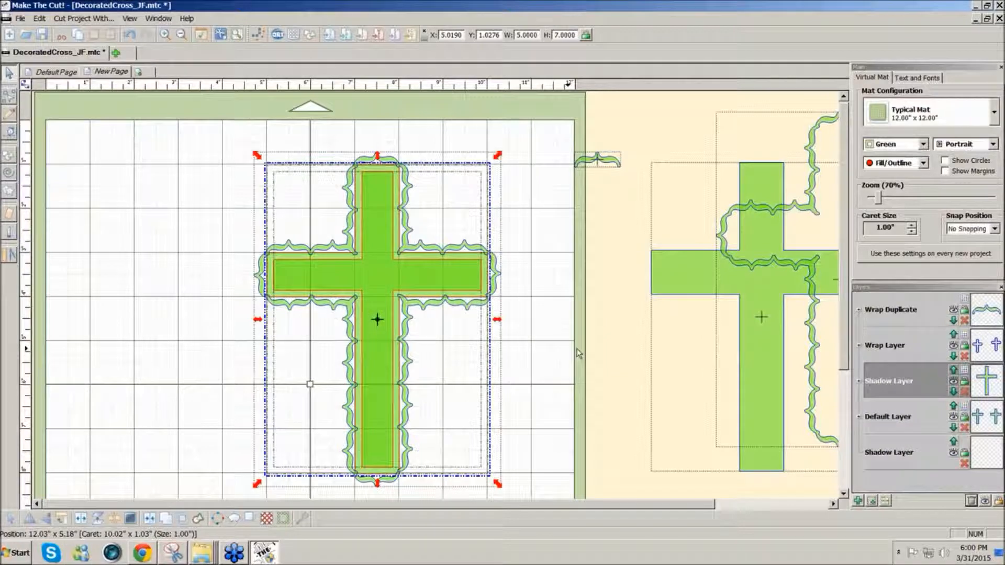
# Join the inset cross with the full-size cross to form a hollow cross frame
pyautogui.click(442, 287)
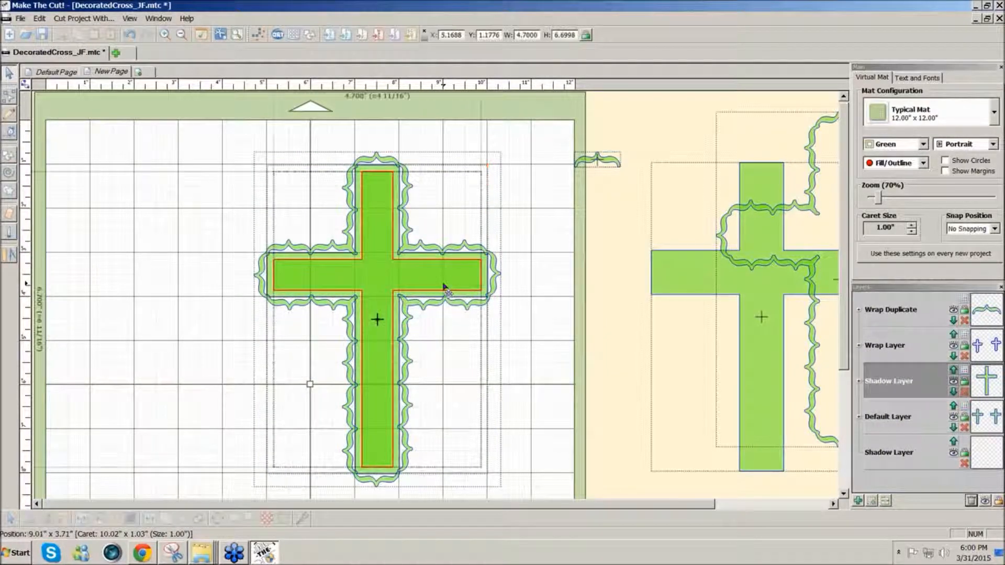
pyautogui.keyDown('shift'); pyautogui.click(451, 257); pyautogui.keyUp('shift')
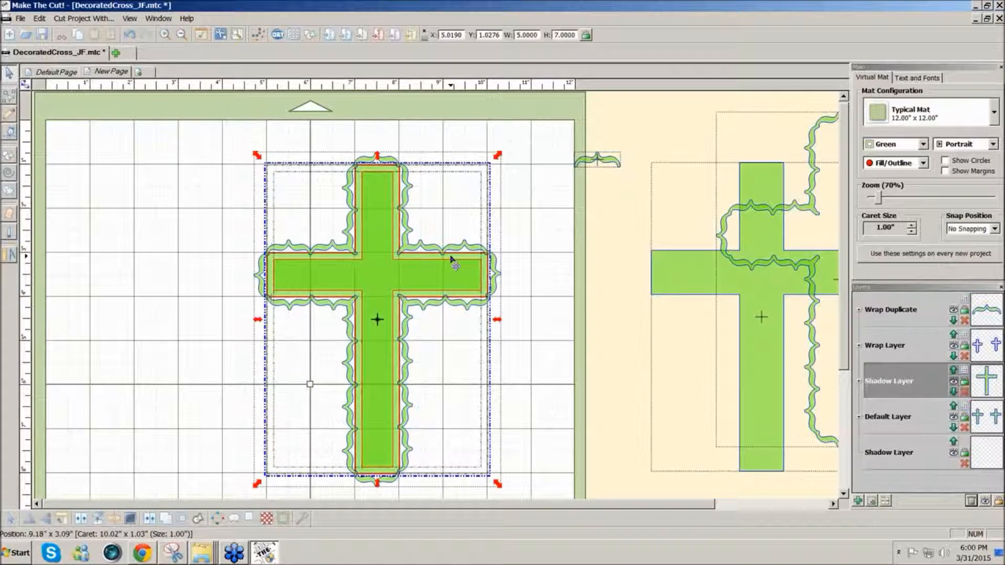
pyautogui.click(149, 520)
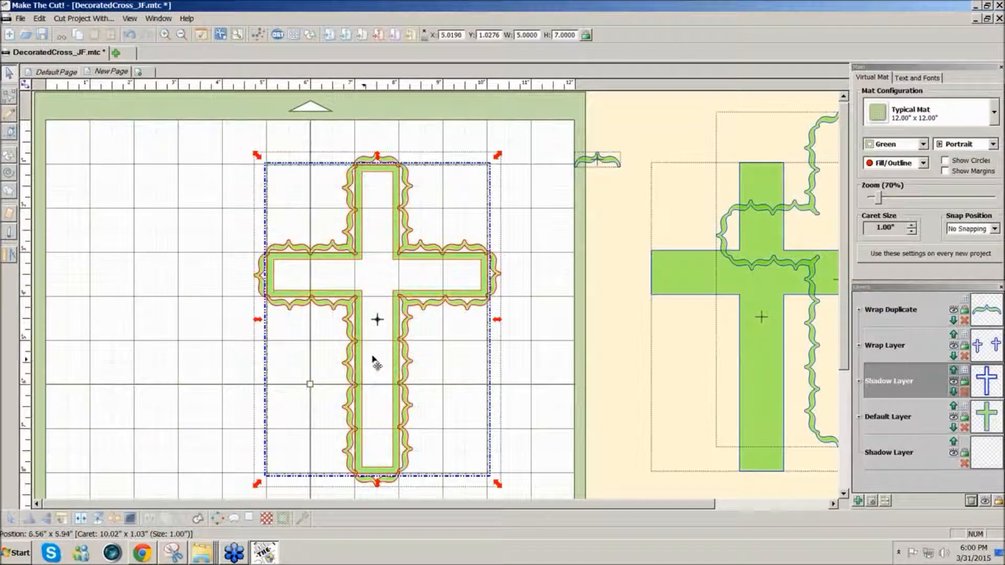
# Make a copy of the hollow cross frame and park it off the mat, leaving the original inside the brace border
pyautogui.click(595, 329)
pyautogui.click(421, 299)
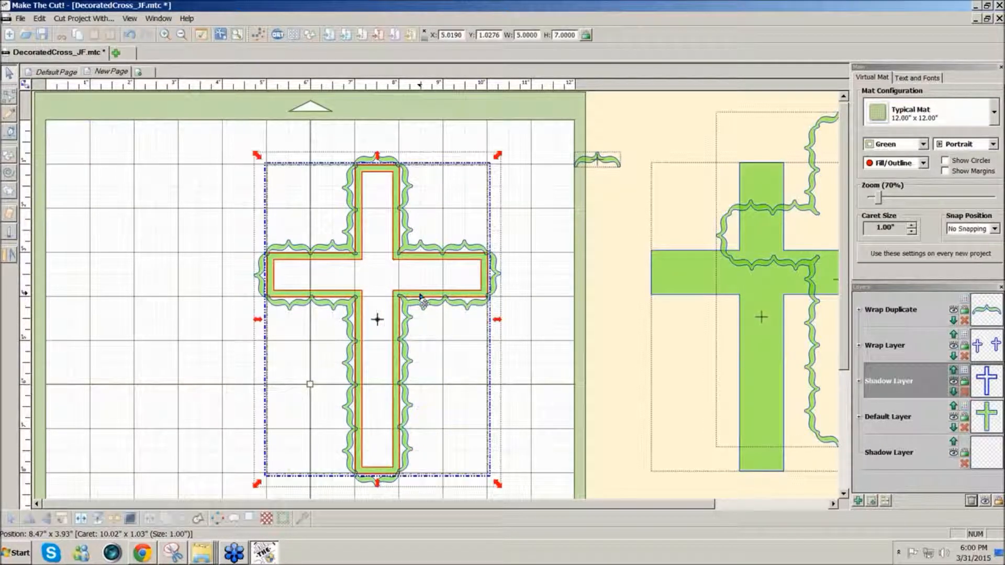
pyautogui.moveTo(422, 299); pyautogui.dragTo(161, 291)
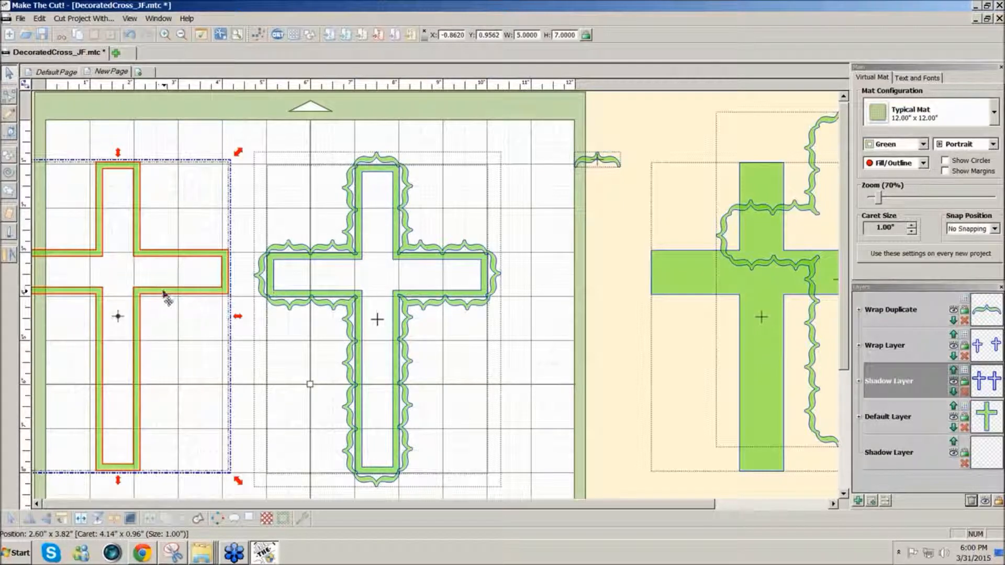
pyautogui.moveTo(168, 296); pyautogui.dragTo(940, 317)
pyautogui.click(569, 305)
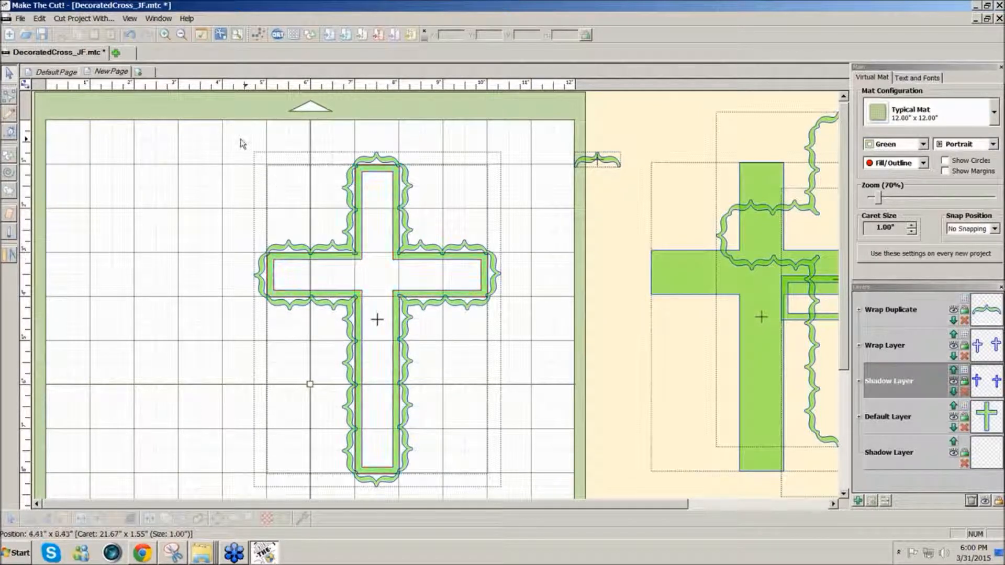
# Weld the hollow cross frame to the surrounding brace border and shift the welded piece slightly
pyautogui.moveTo(244, 128); pyautogui.dragTo(527, 513)
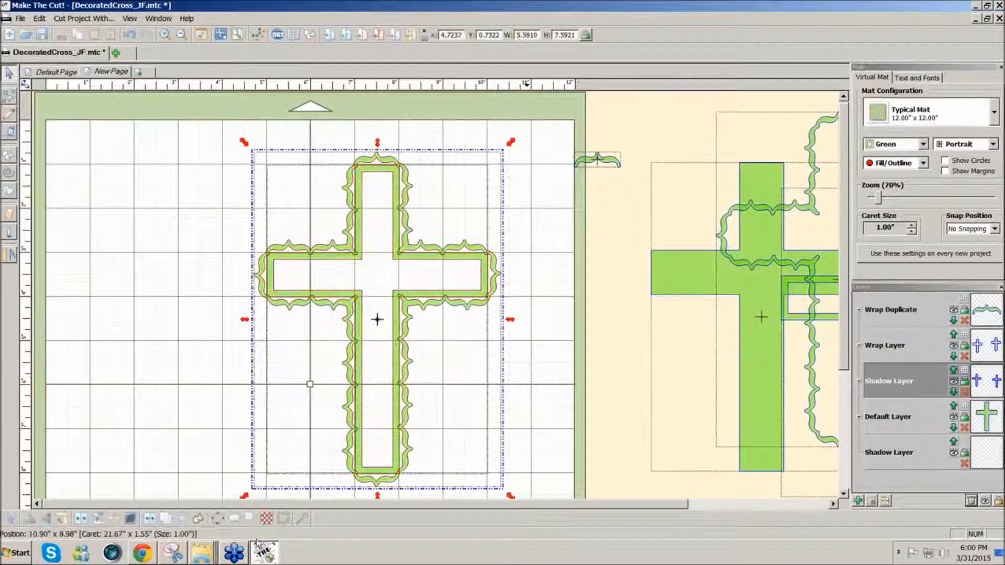
pyautogui.click(166, 523)
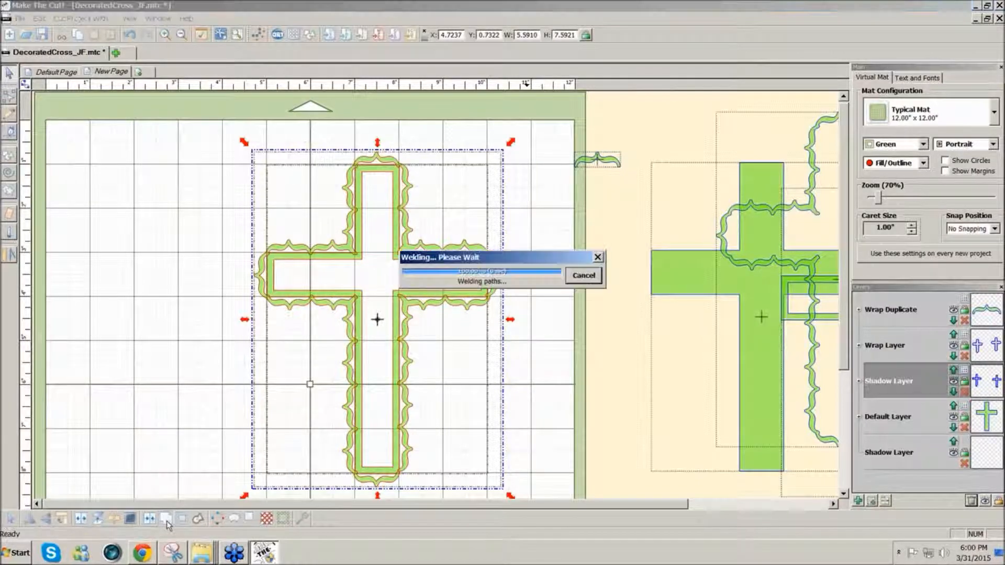
pyautogui.moveTo(441, 297)
pyautogui.mouseDown()
pyautogui.moveTo(389, 300)
pyautogui.moveTo(378, 290)
pyautogui.moveTo(434, 291)
pyautogui.mouseUp()
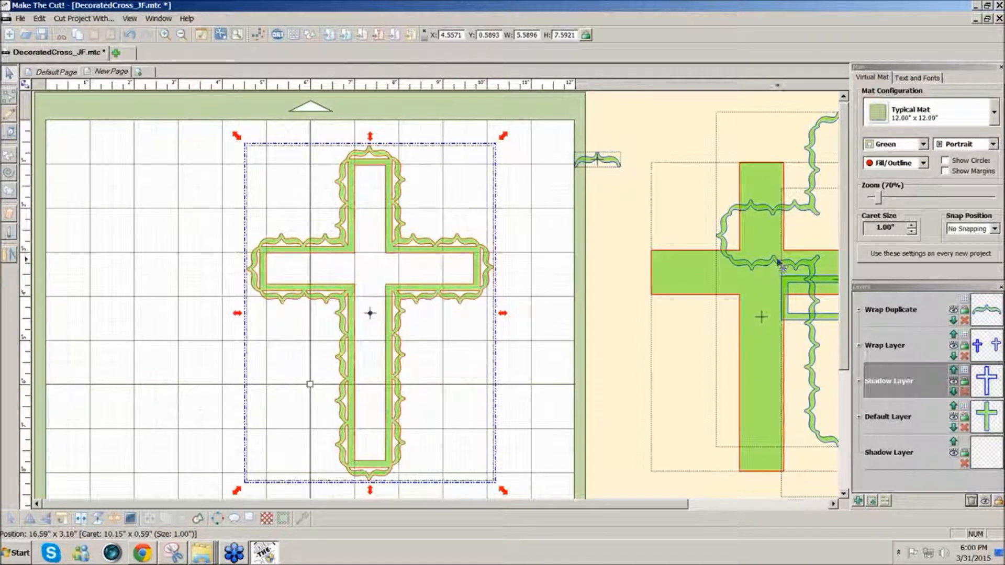
# Rearrange the spare solid cross and brace beside the mat, and place a copy of the solid cross on the welded frame
pyautogui.moveTo(760, 282); pyautogui.dragTo(691, 282)
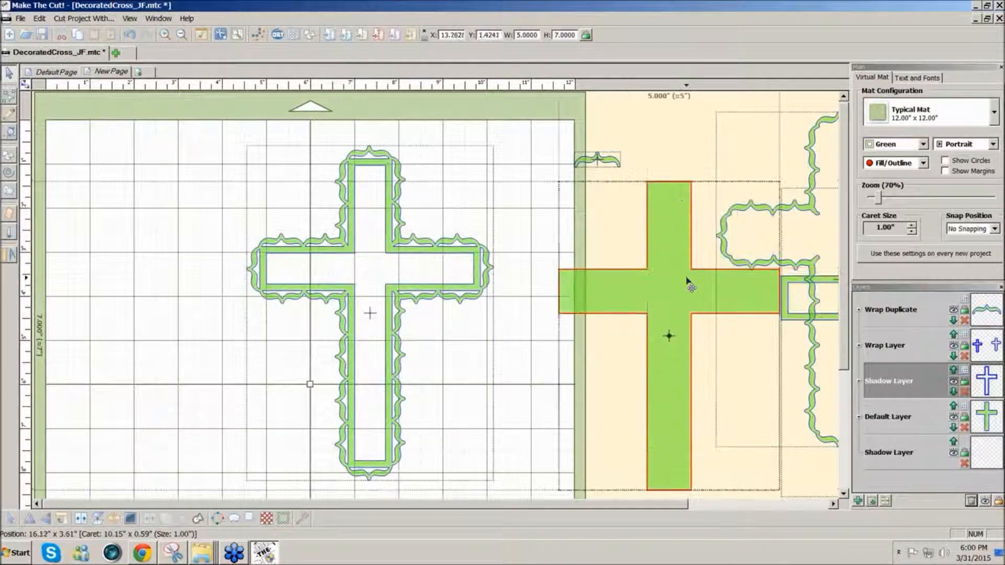
pyautogui.moveTo(604, 158); pyautogui.dragTo(680, 156)
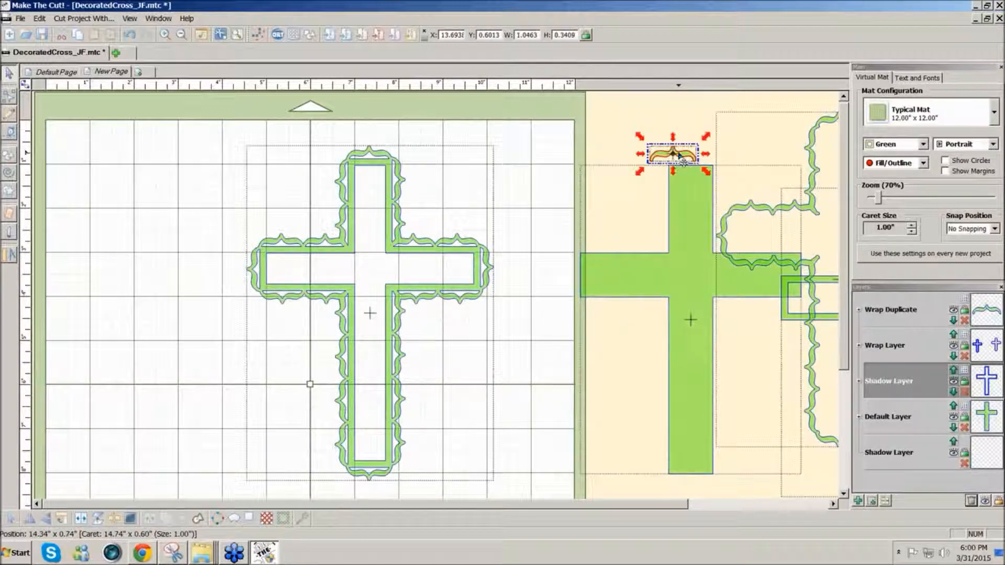
pyautogui.click(685, 302)
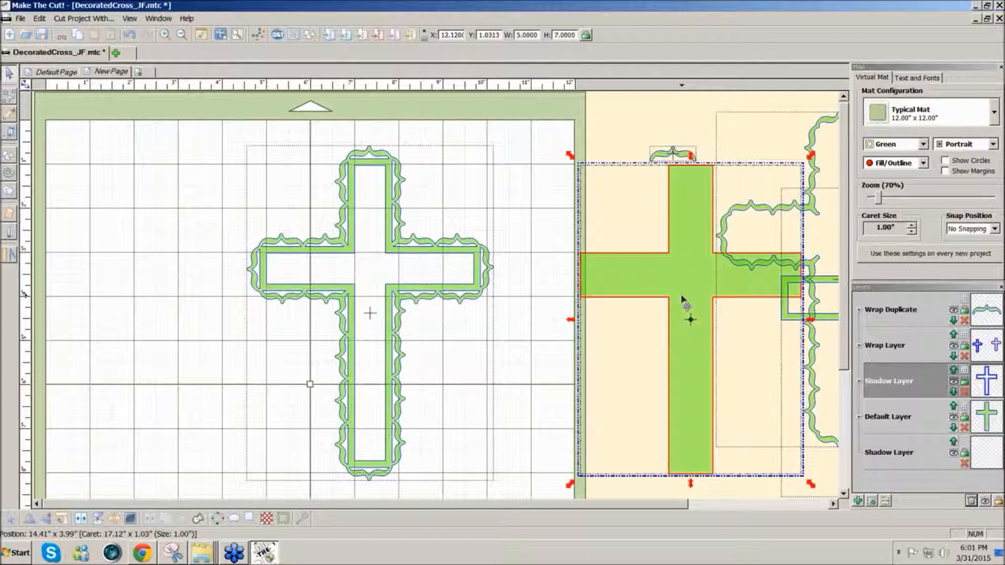
pyautogui.moveTo(683, 298); pyautogui.dragTo(366, 294)
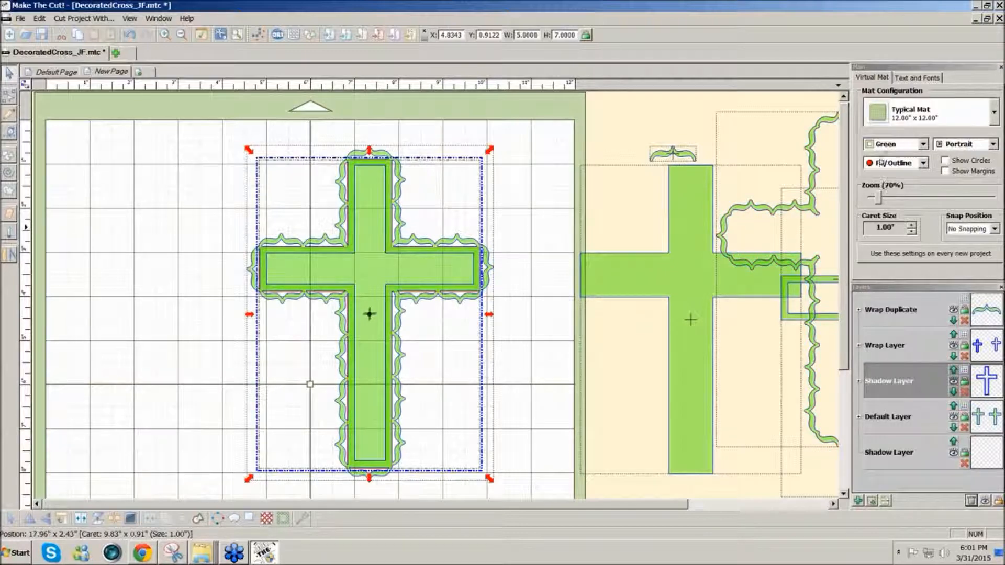
# Switch the mat color theme to Contrast and color the Default Layer's solid crosses golden yellow
pyautogui.click(923, 144)
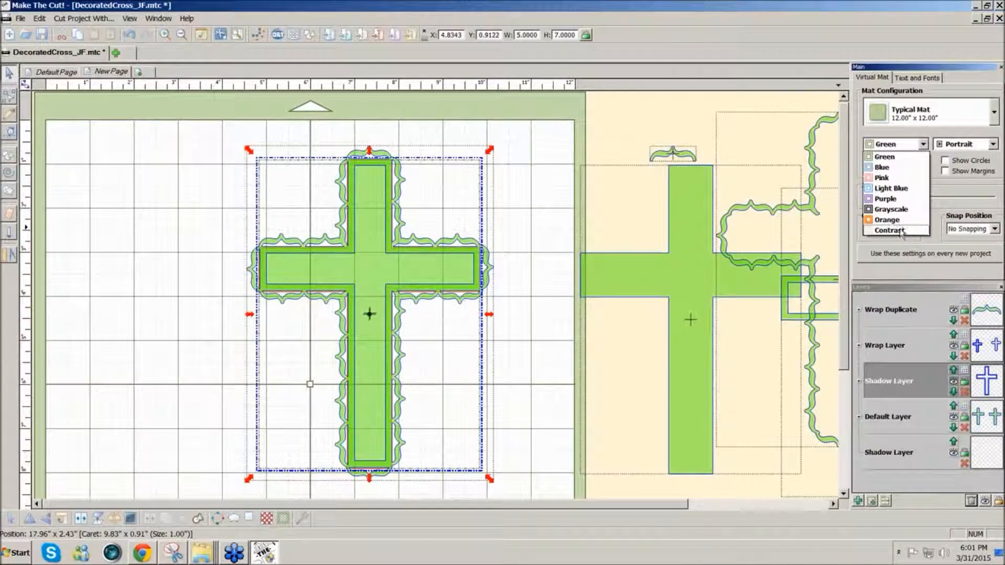
pyautogui.click(902, 230)
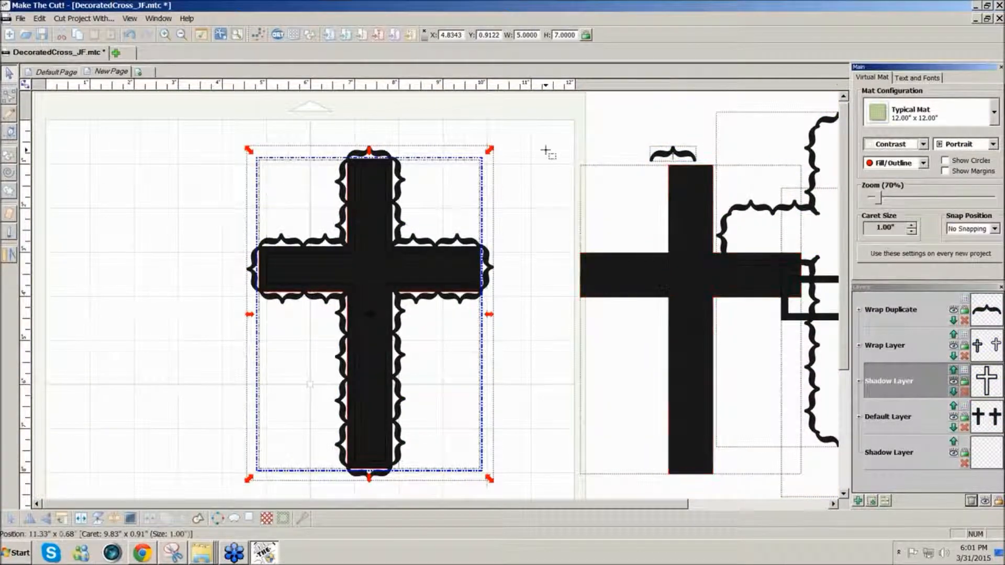
pyautogui.click(546, 150)
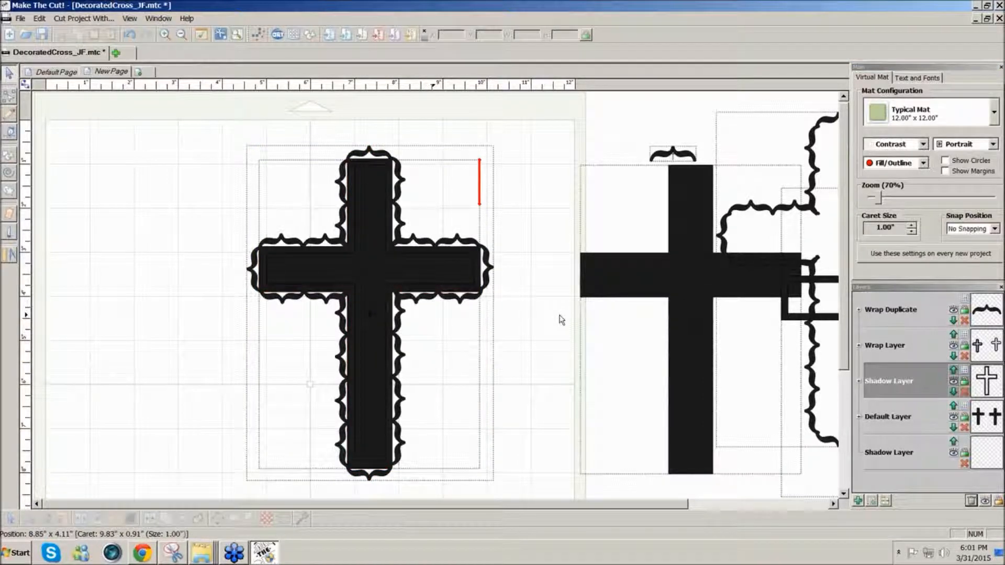
pyautogui.click(966, 409)
pyautogui.click(966, 409)
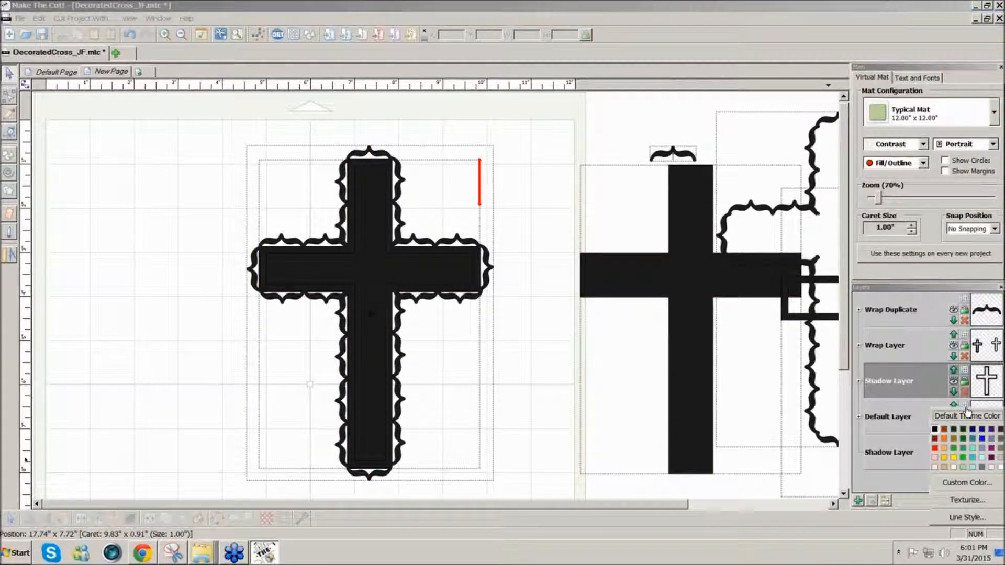
pyautogui.click(943, 457)
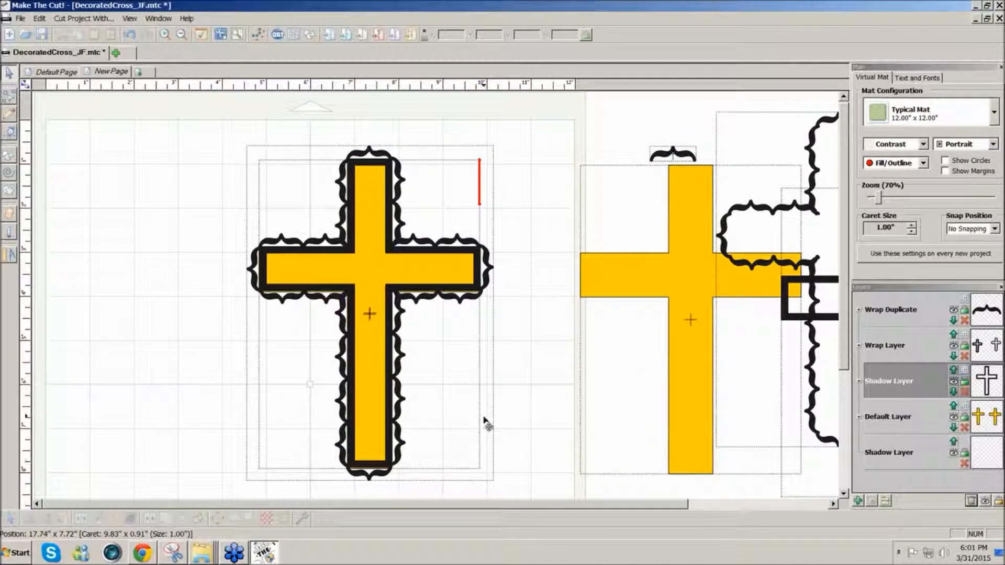
# Move the welded decorative cross frame onto a new layer of its own
pyautogui.click(458, 303)
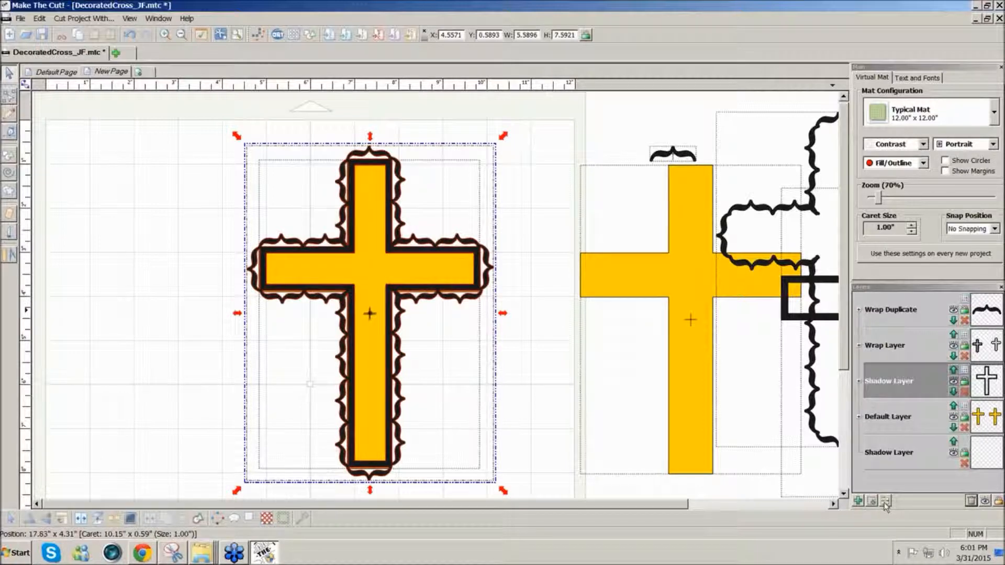
pyautogui.click(872, 502)
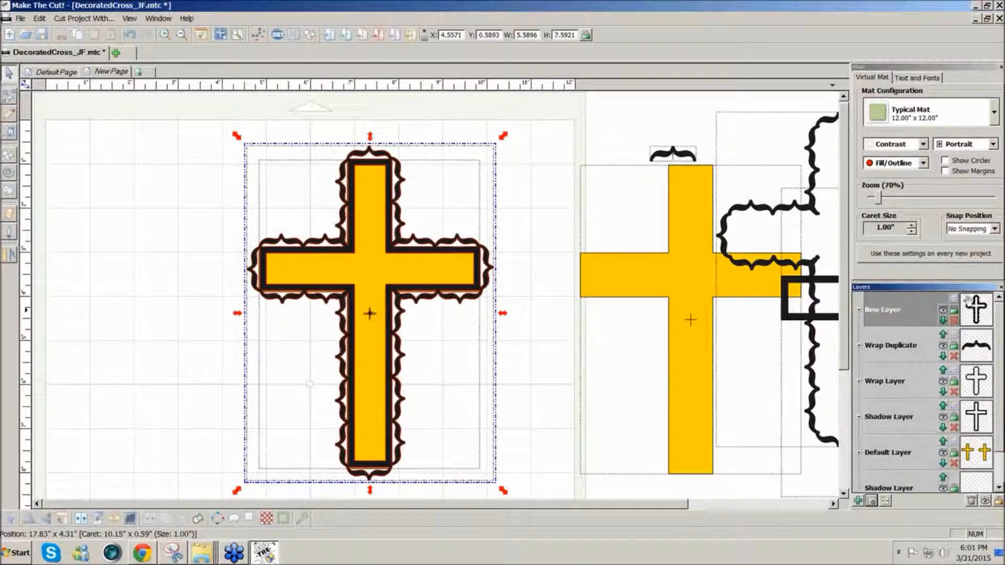
# Color the welded decorative cross frame's layer pale lavender
pyautogui.click(953, 301)
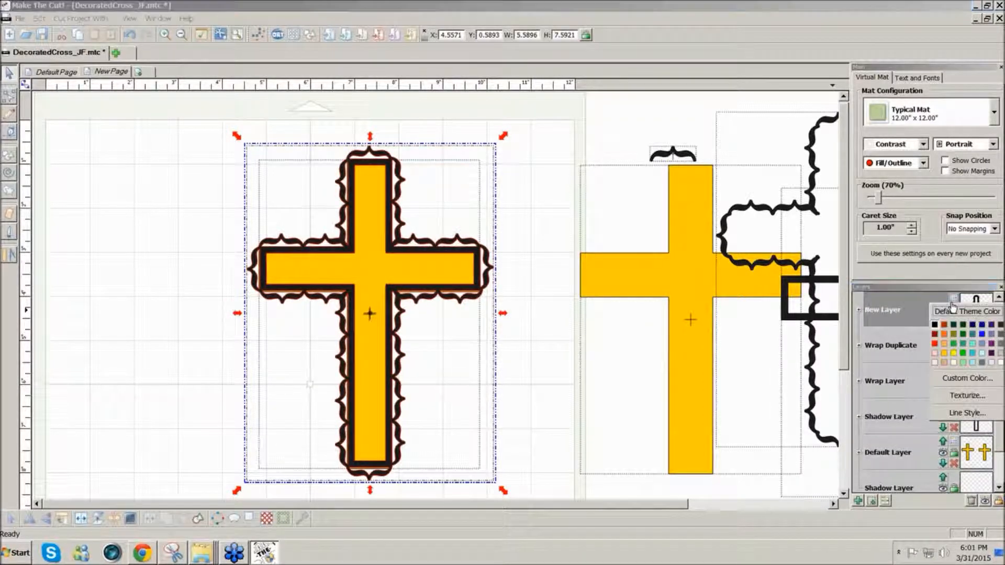
pyautogui.click(992, 362)
pyautogui.click(547, 350)
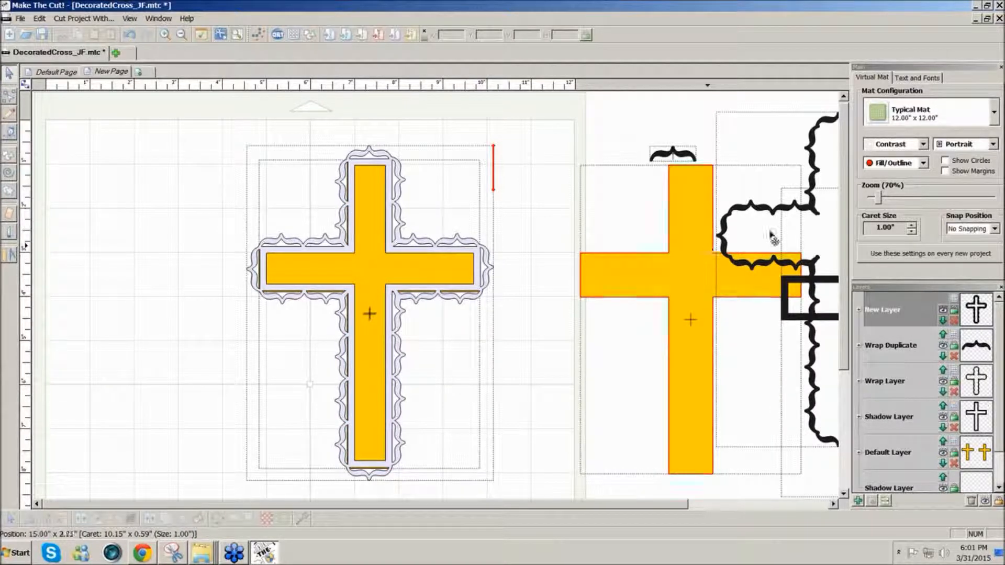
# Move the spare crosses, brace and brace border together farther away from the mat
pyautogui.moveTo(807, 213); pyautogui.dragTo(306, 224)
pyautogui.moveTo(203, 214); pyautogui.dragTo(682, 231)
pyautogui.moveTo(879, 200); pyautogui.dragTo(872, 201)
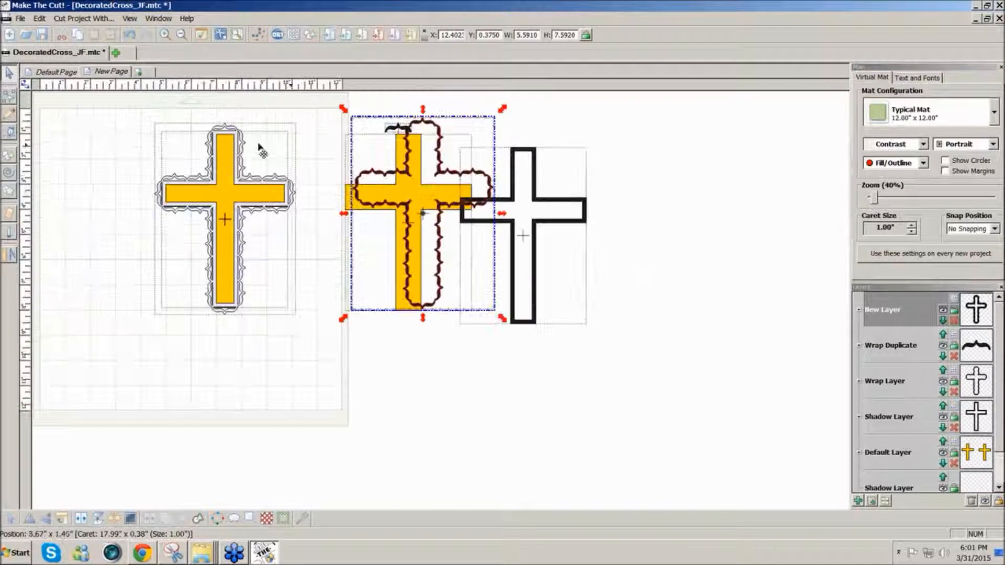
pyautogui.moveTo(310, 103); pyautogui.dragTo(620, 354)
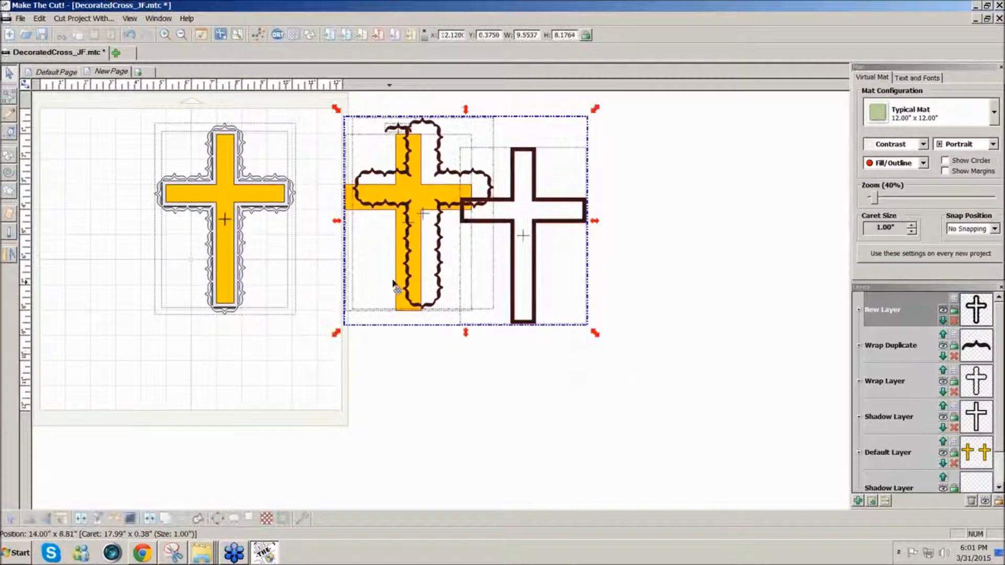
pyautogui.moveTo(429, 285); pyautogui.dragTo(534, 292)
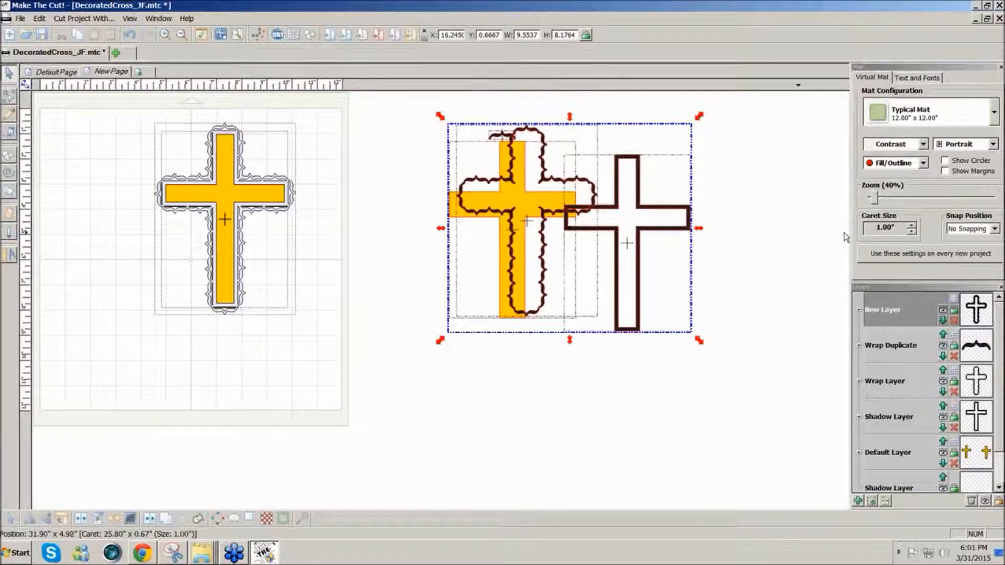
pyautogui.moveTo(879, 203); pyautogui.dragTo(882, 203)
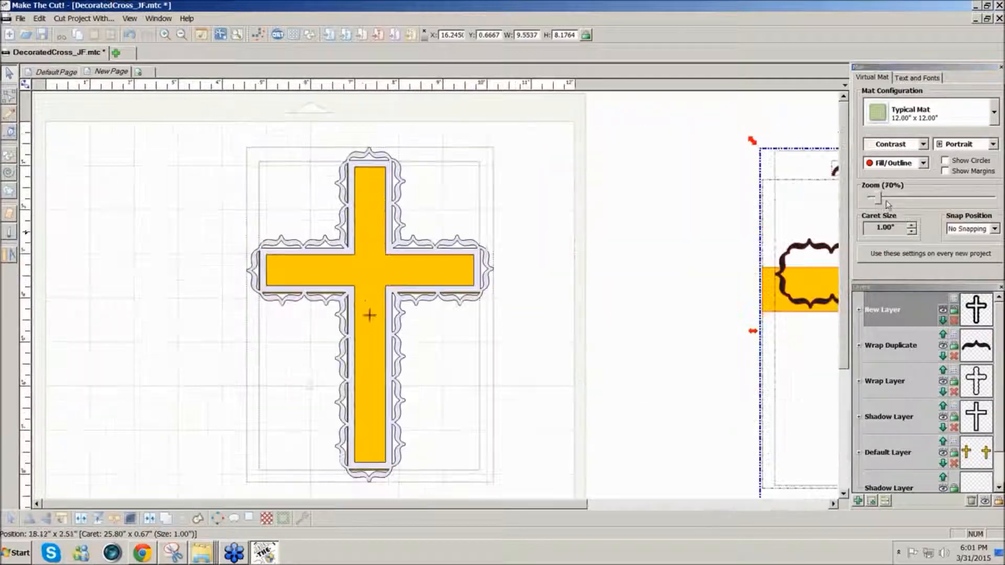
# Add a new layer and insert the Square (Polygons) basic shape into it
pyautogui.click(859, 502)
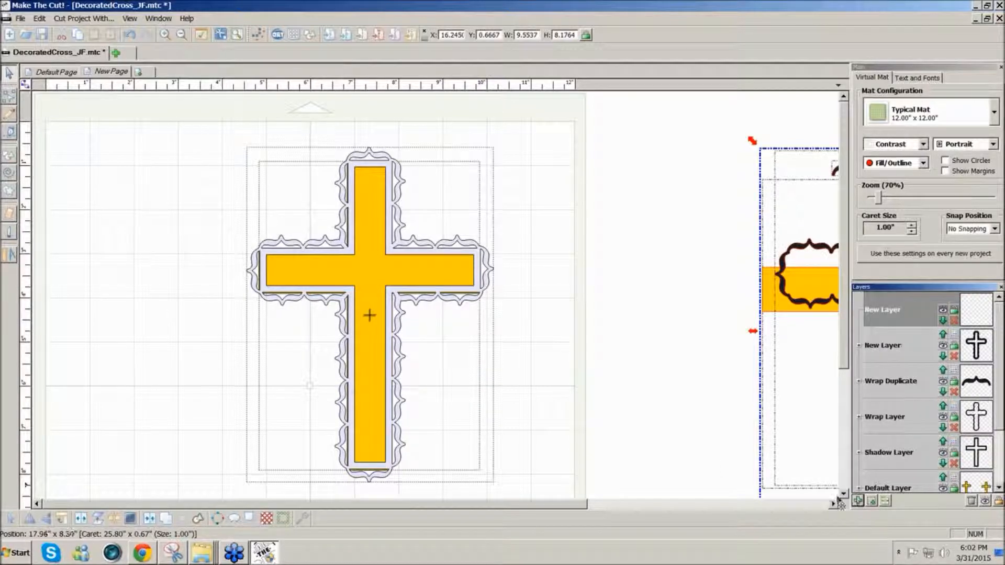
pyautogui.click(309, 35)
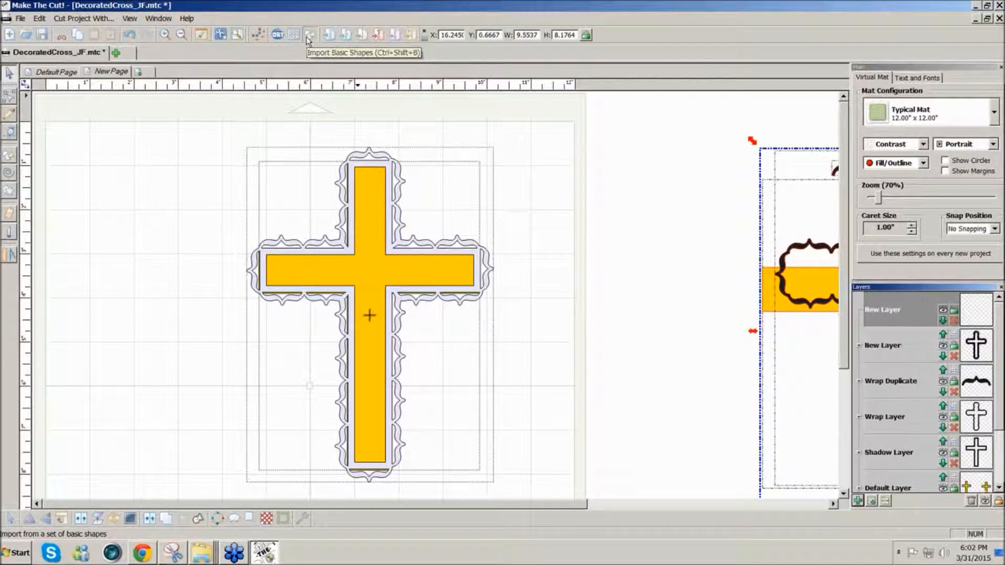
pyautogui.doubleClick(457, 226)
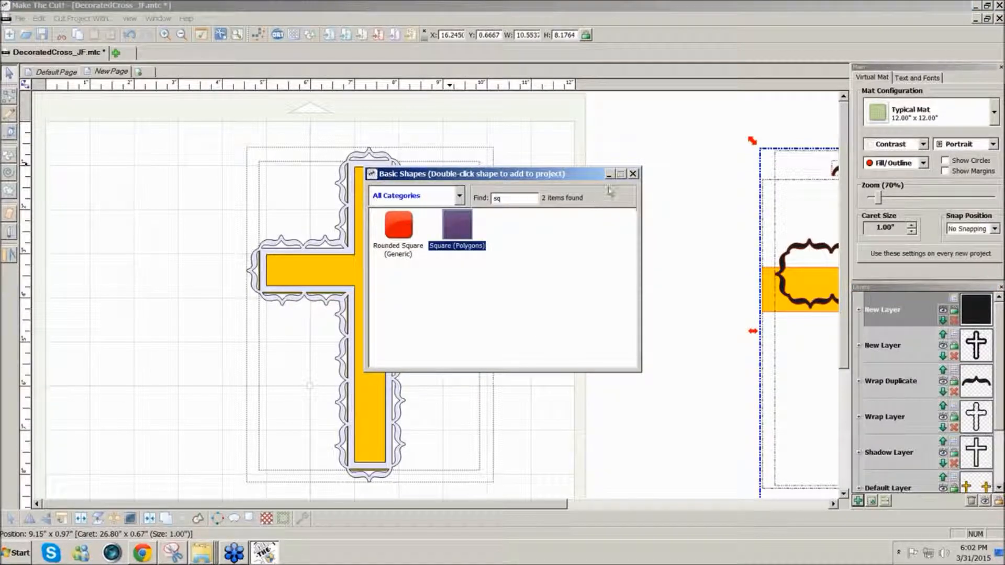
pyautogui.click(633, 173)
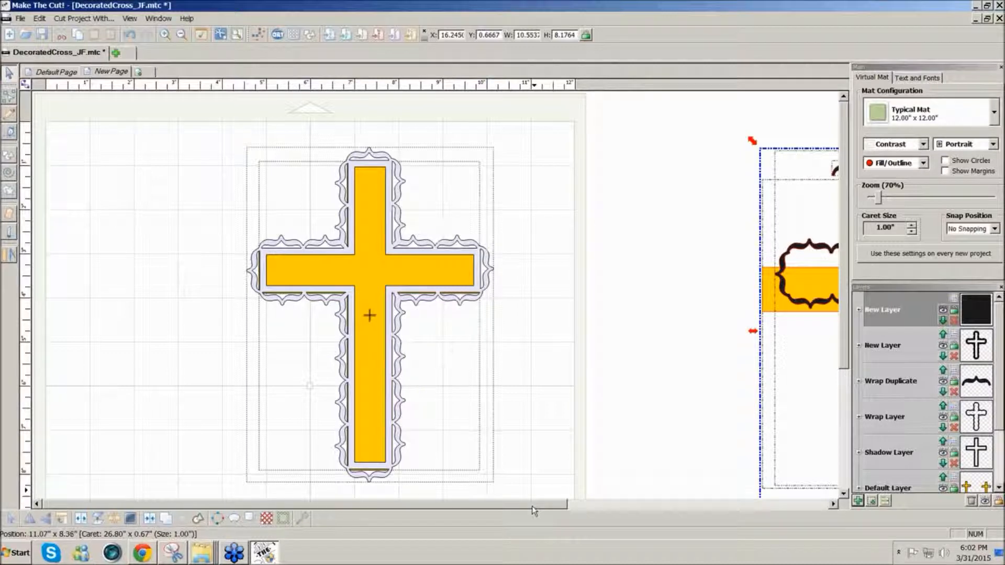
# Bring the new square into the empty gap between the mat and the spare pieces
pyautogui.moveTo(532, 507); pyautogui.dragTo(795, 510)
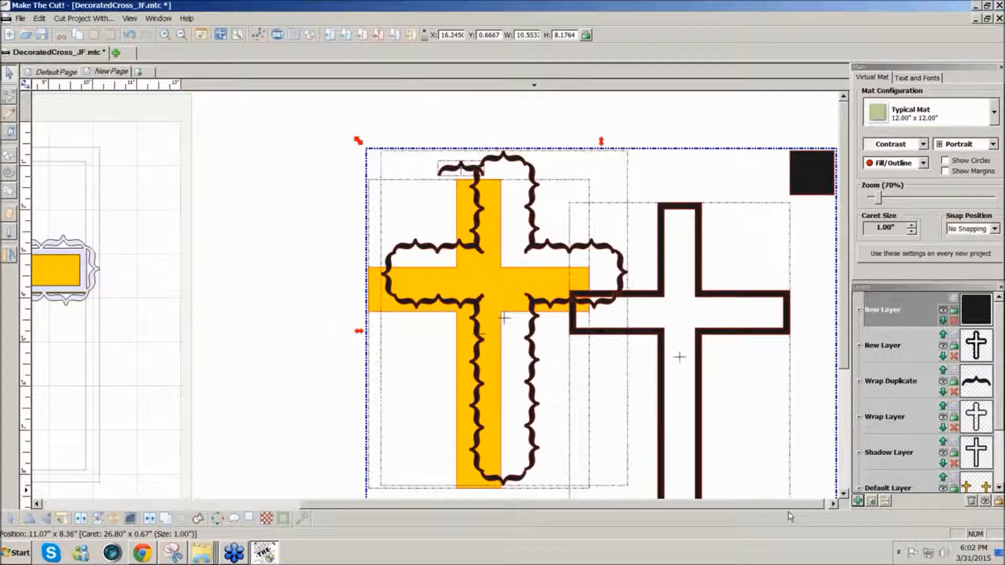
pyautogui.click(809, 178)
pyautogui.moveTo(808, 178); pyautogui.dragTo(109, 150)
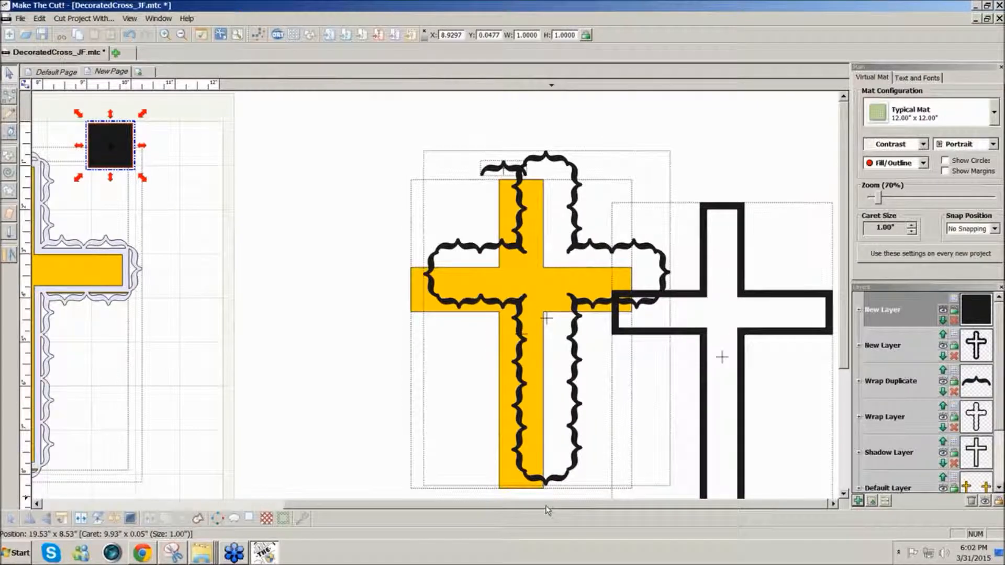
pyautogui.moveTo(549, 507); pyautogui.dragTo(293, 507)
pyautogui.moveTo(490, 139); pyautogui.dragTo(729, 171)
# Select the complete layered cross on the mat and lock its aspect ratio
pyautogui.moveTo(209, 117); pyautogui.dragTo(593, 534)
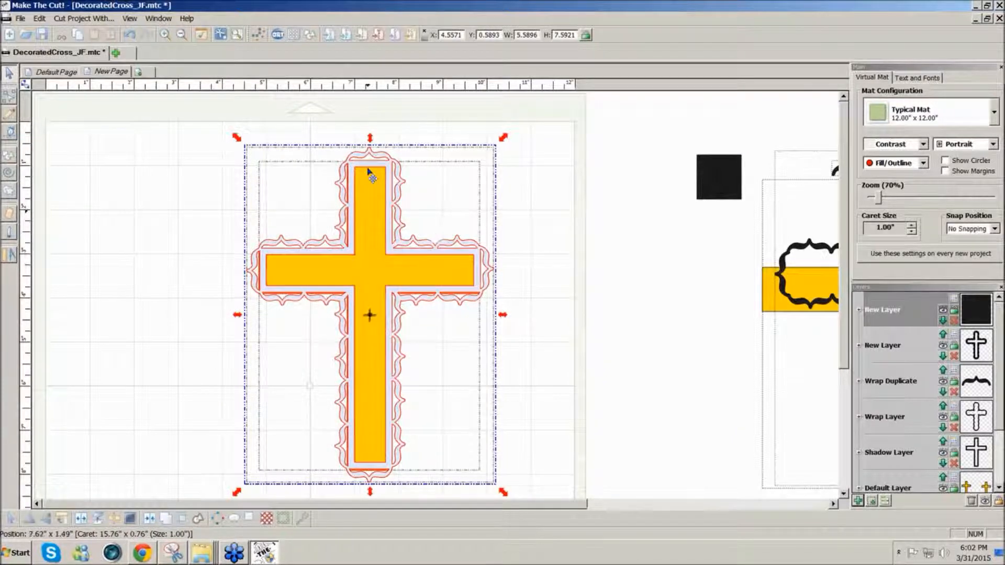
pyautogui.click(586, 35)
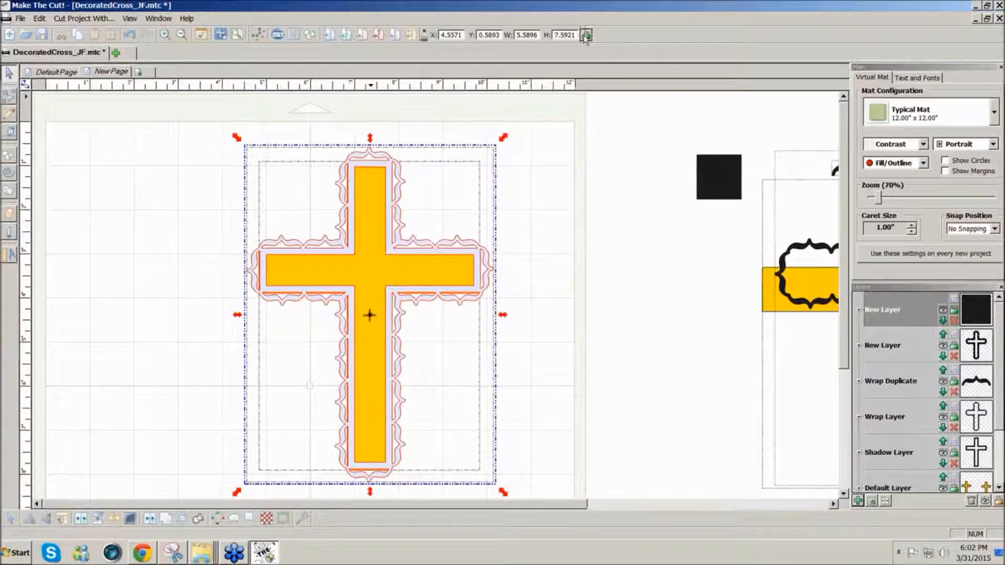
pyautogui.moveTo(554, 34); pyautogui.dragTo(581, 41)
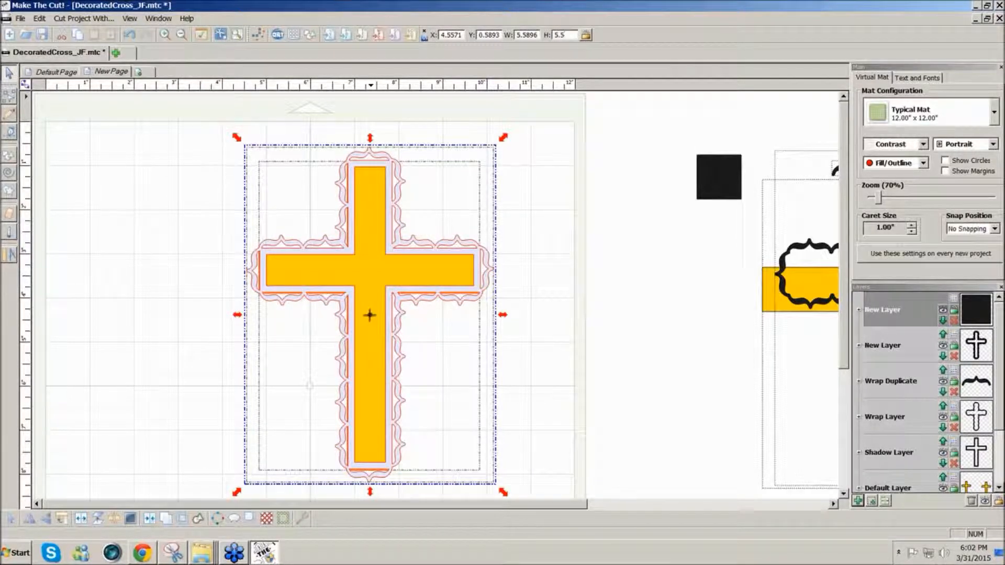
pyautogui.moveTo(539, 35); pyautogui.dragTo(492, 45)
pyautogui.write('4')
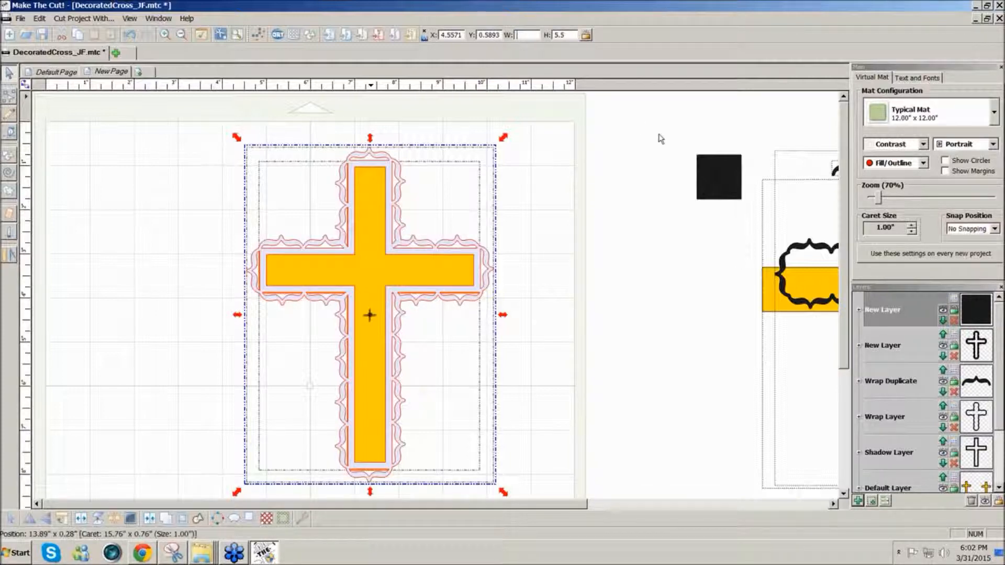
pyautogui.press('Return')
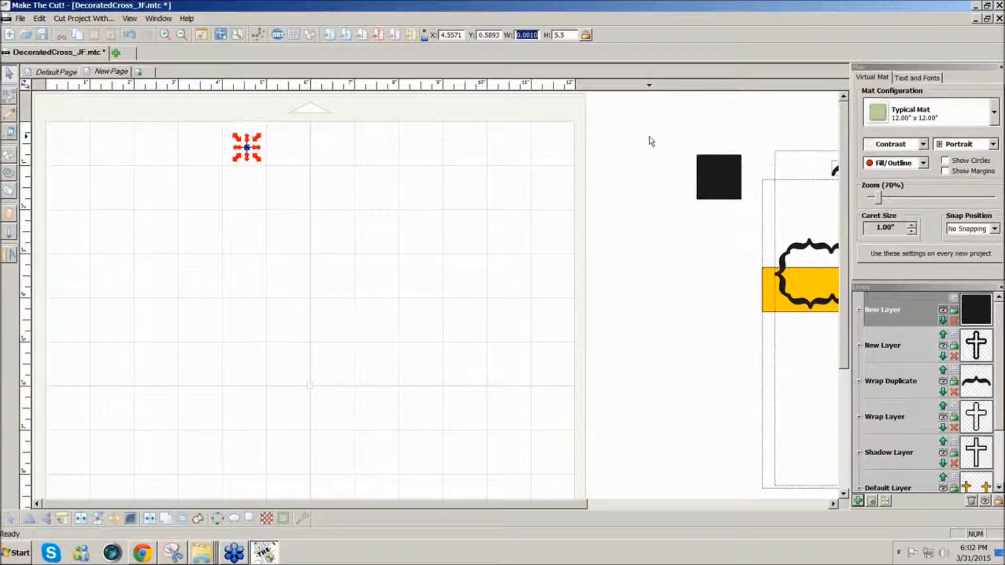
pyautogui.hotkey('ctrl', 'z')
# Scale the layered cross proportionally to a height of 5.5 inches and move it toward the mat's left side
pyautogui.click(588, 215)
pyautogui.moveTo(210, 128); pyautogui.dragTo(508, 451)
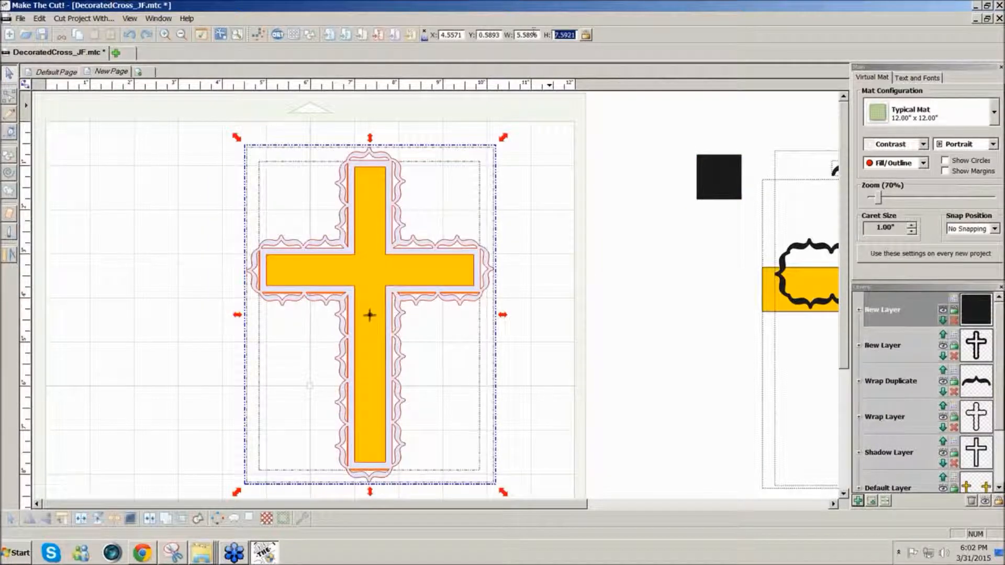
pyautogui.write('5')
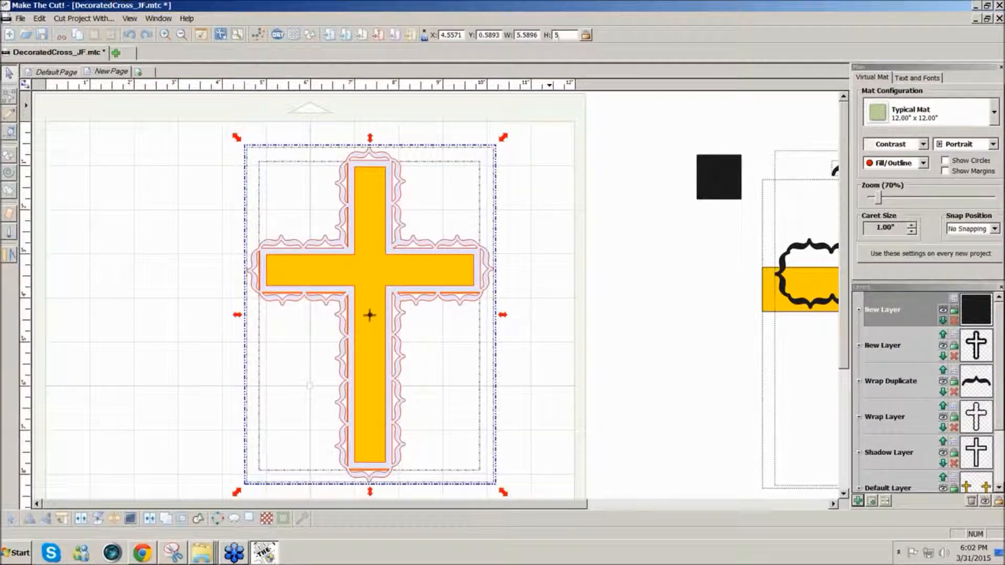
pyautogui.write('.5')
pyautogui.press('Return')
pyautogui.moveTo(348, 216); pyautogui.dragTo(260, 249)
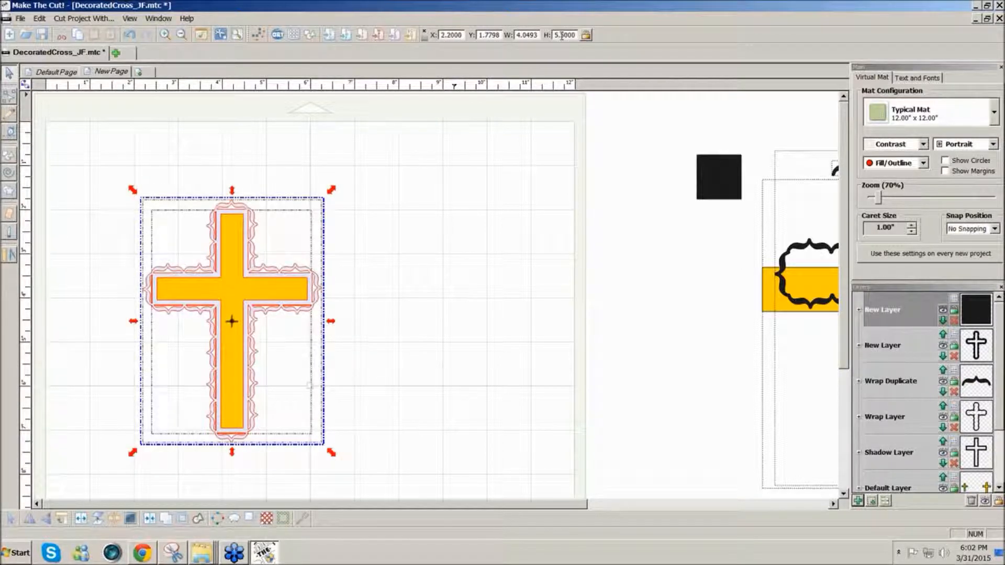
# Reduce the layered cross proportionally to a height of 5.25 inches
pyautogui.moveTo(561, 36); pyautogui.dragTo(575, 35)
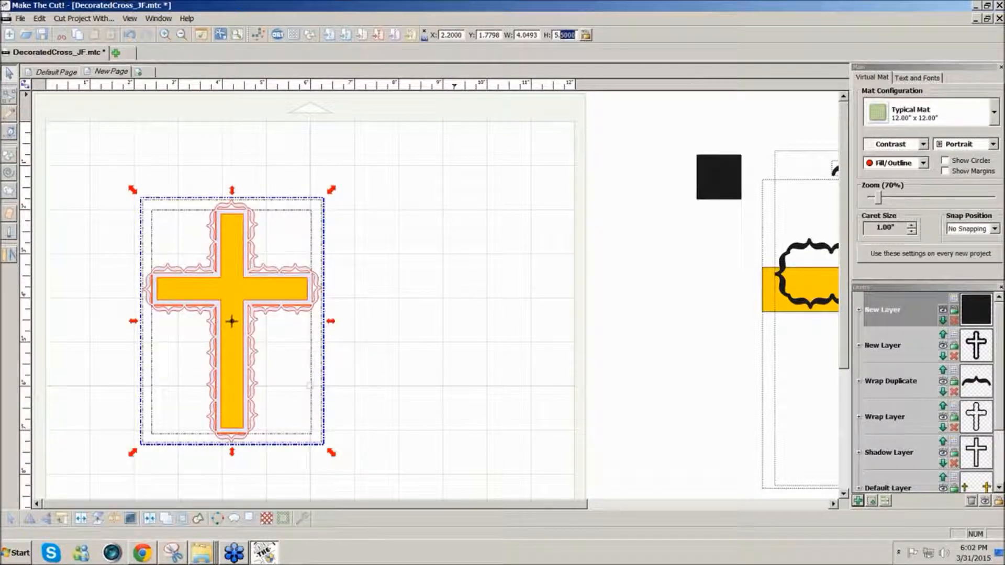
pyautogui.click(586, 35)
pyautogui.write('2')
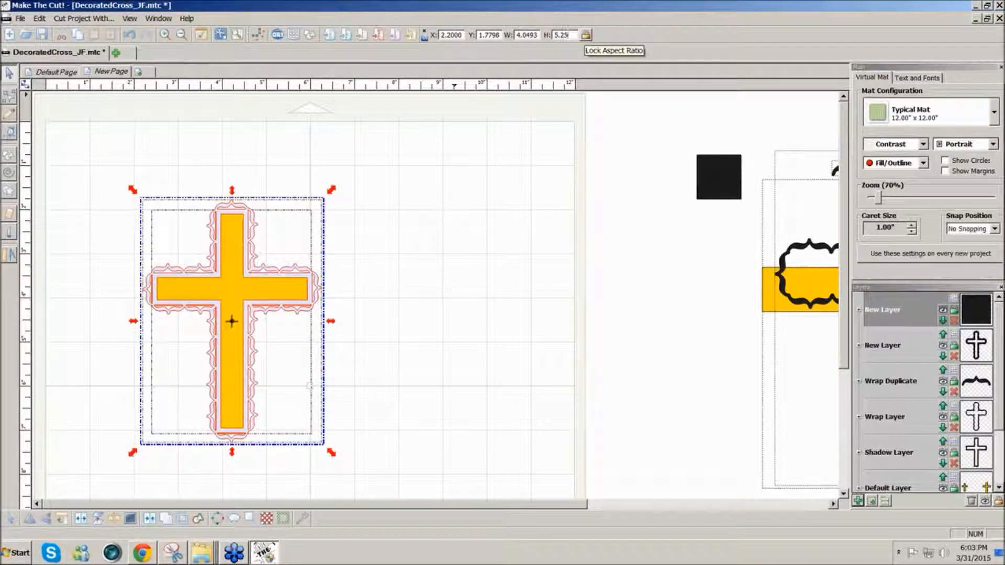
pyautogui.write('5')
pyautogui.press('Return')
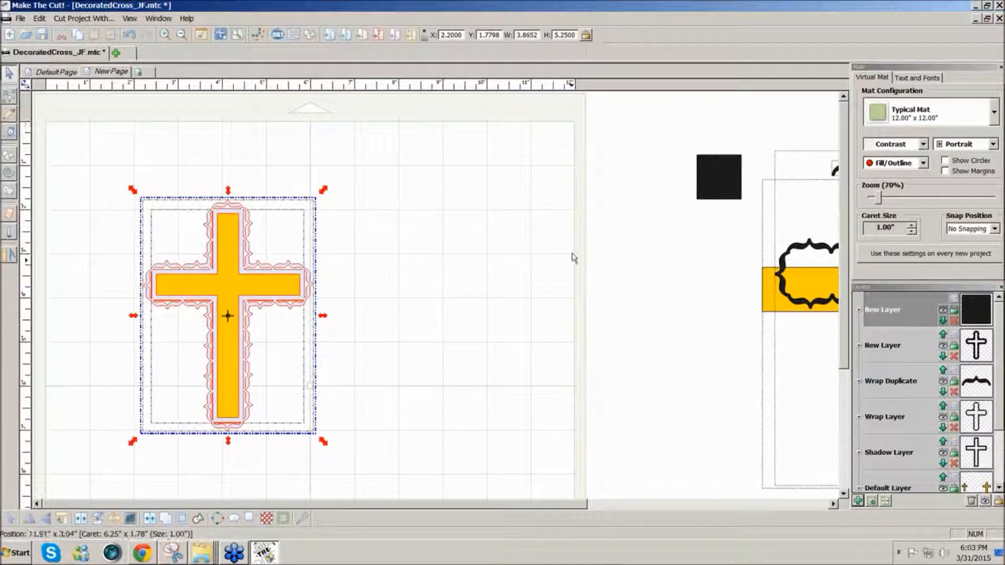
# Move the layered cross out over the mat's right edge and place the black square in the mat's upper-left area
pyautogui.click(108, 166)
pyautogui.moveTo(108, 165); pyautogui.dragTo(293, 335)
pyautogui.moveTo(235, 350); pyautogui.dragTo(641, 479)
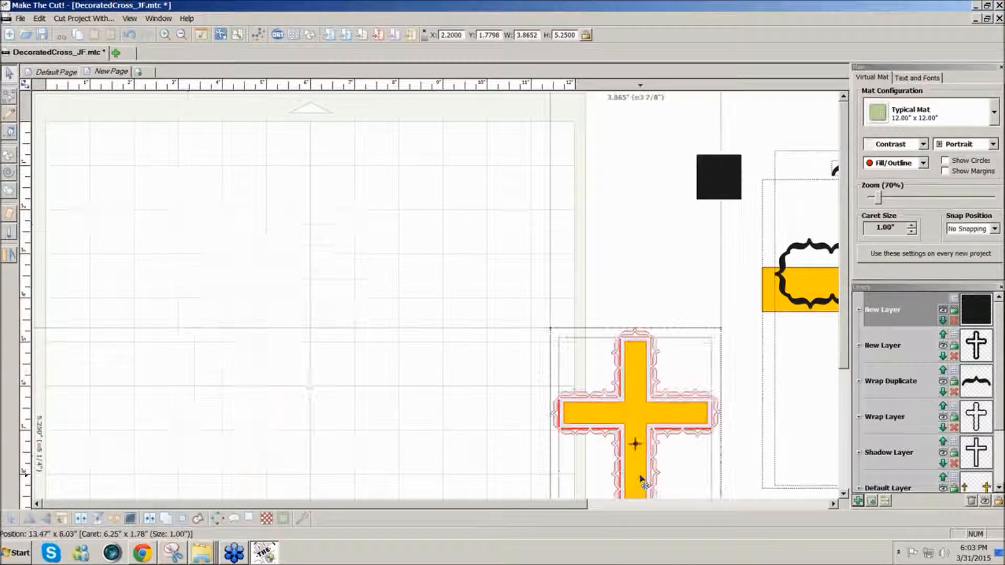
pyautogui.moveTo(708, 188); pyautogui.dragTo(128, 218)
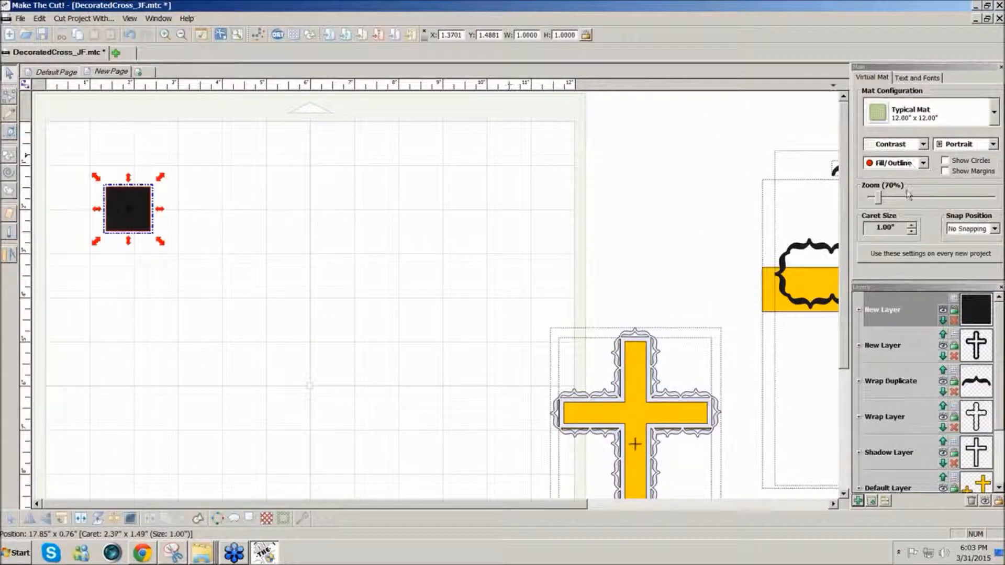
# Switch the mat color theme to Green and resize the square, without locked proportions, to 8.5 by 5.5 inches
pyautogui.click(924, 145)
pyautogui.click(899, 157)
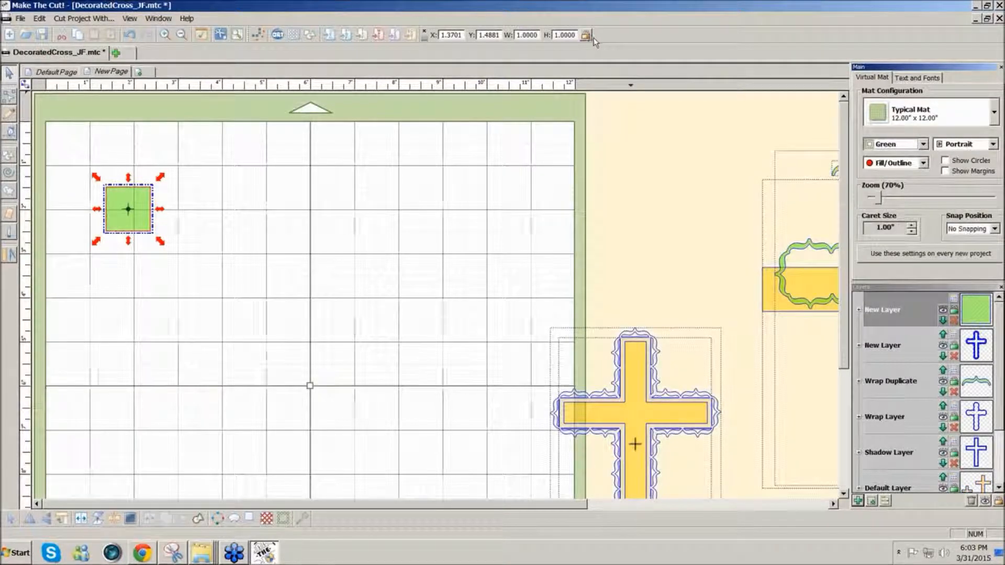
pyautogui.doubleClick(526, 35)
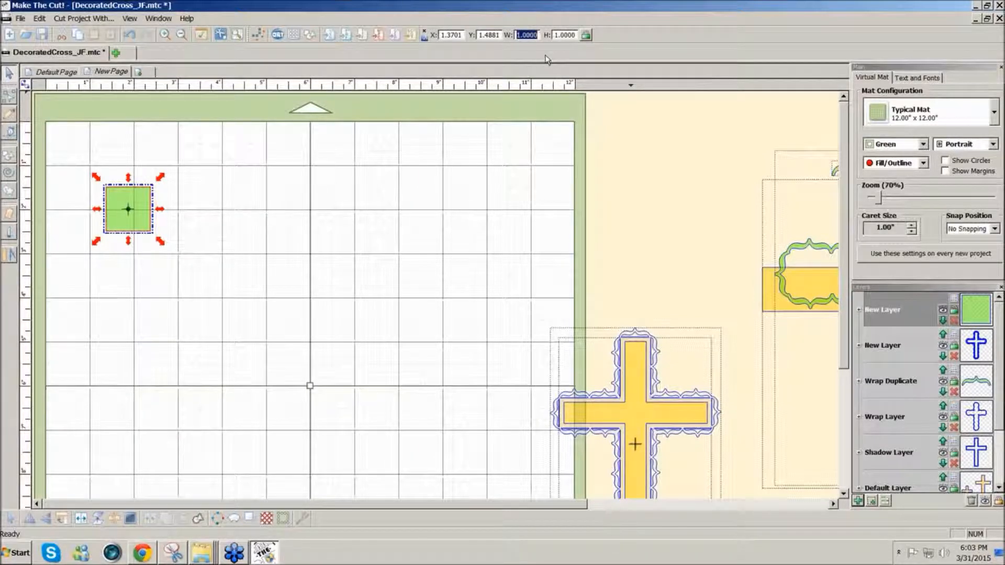
pyautogui.write('8.5')
pyautogui.press('Tab')
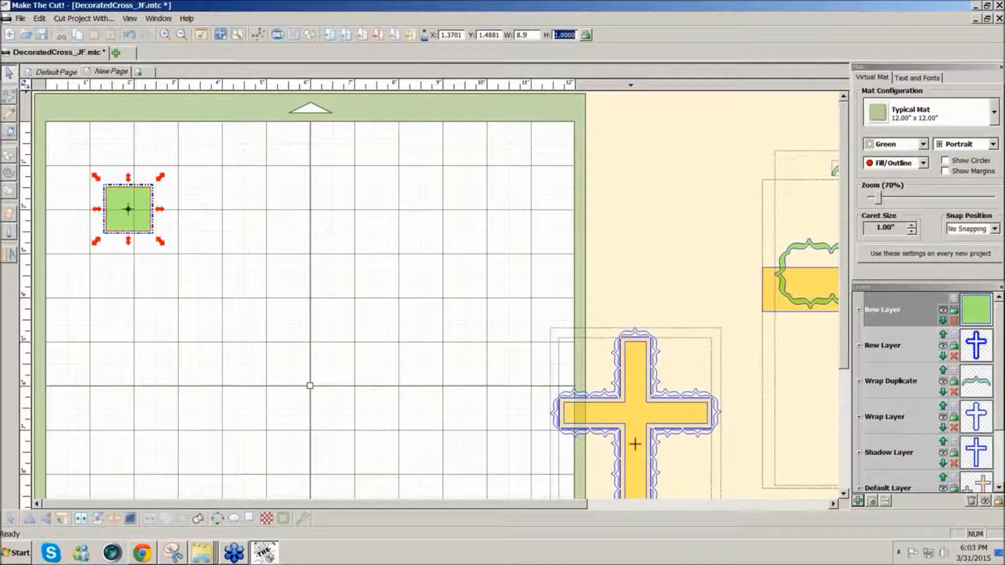
pyautogui.write('5.5')
pyautogui.press('Return')
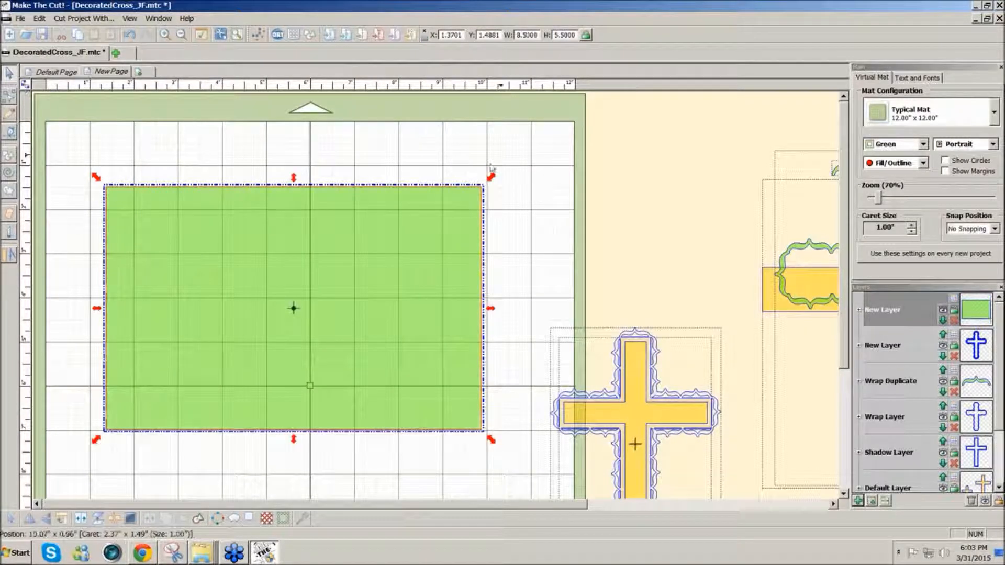
# Center the 8.5 by 5.5 inch rectangle horizontally on the mat's vertical center line
pyautogui.moveTo(306, 232); pyautogui.dragTo(323, 247)
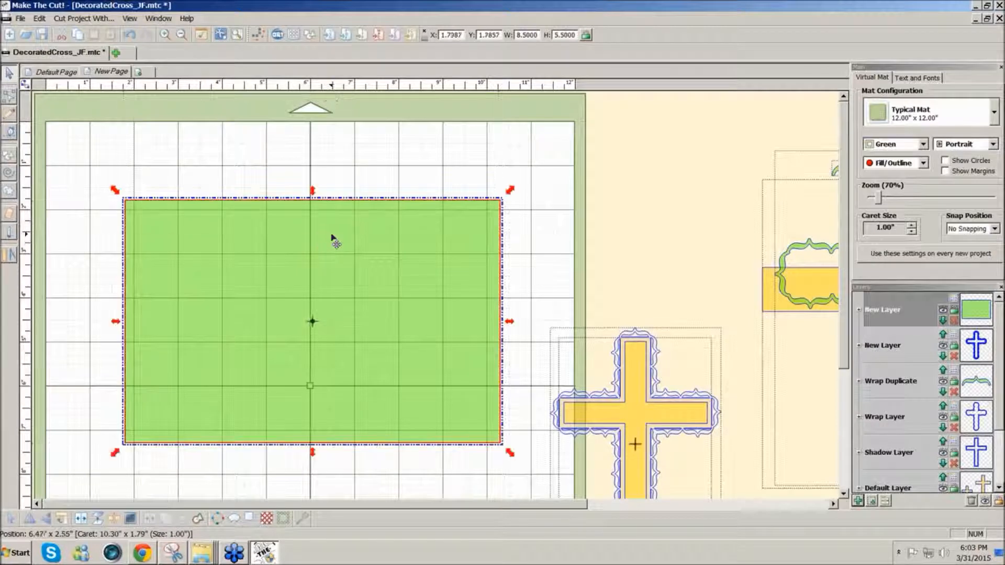
pyautogui.press('Left')
pyautogui.press('Left')
pyautogui.press('Left')
pyautogui.press('Left')
pyautogui.press('Left')
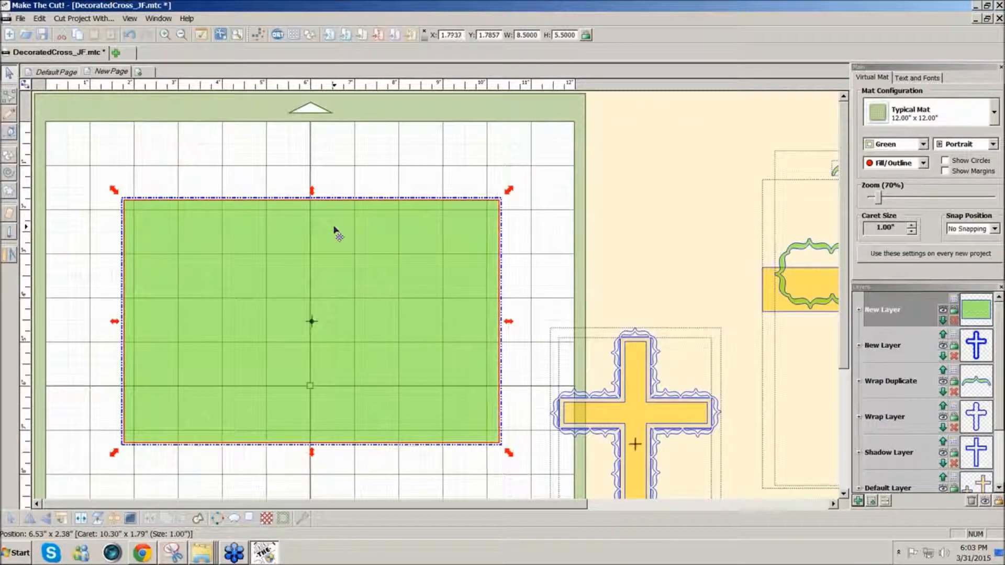
pyautogui.click(352, 171)
# Add a new layer and draw a straight vertical line down the rectangle's center from its top edge to its bottom edge
pyautogui.click(860, 502)
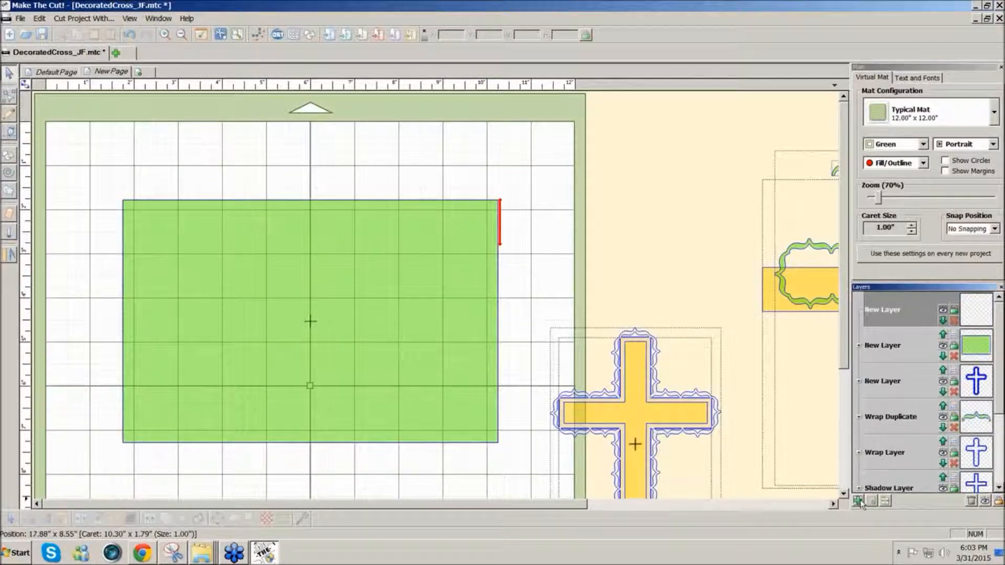
pyautogui.click(11, 133)
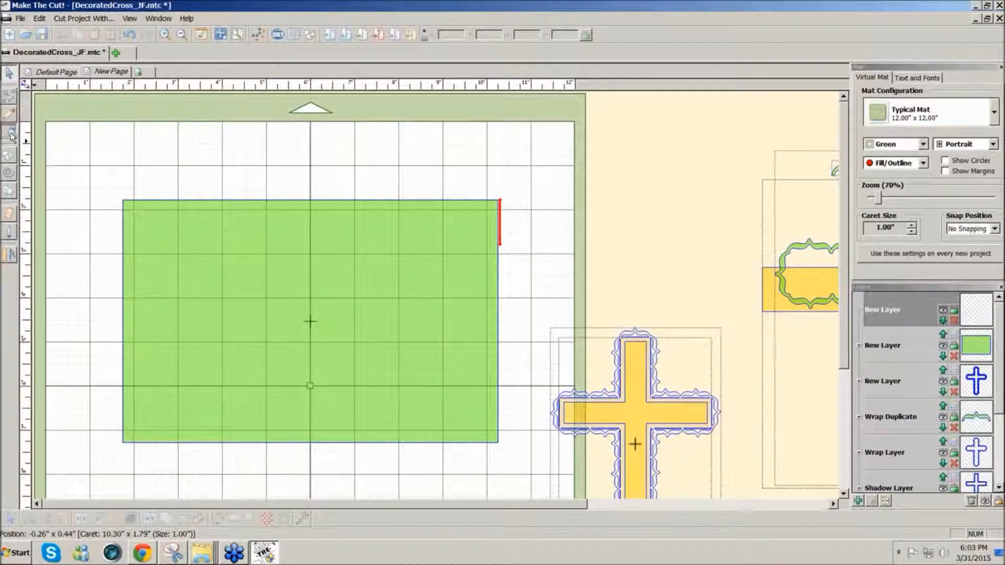
pyautogui.click(311, 242)
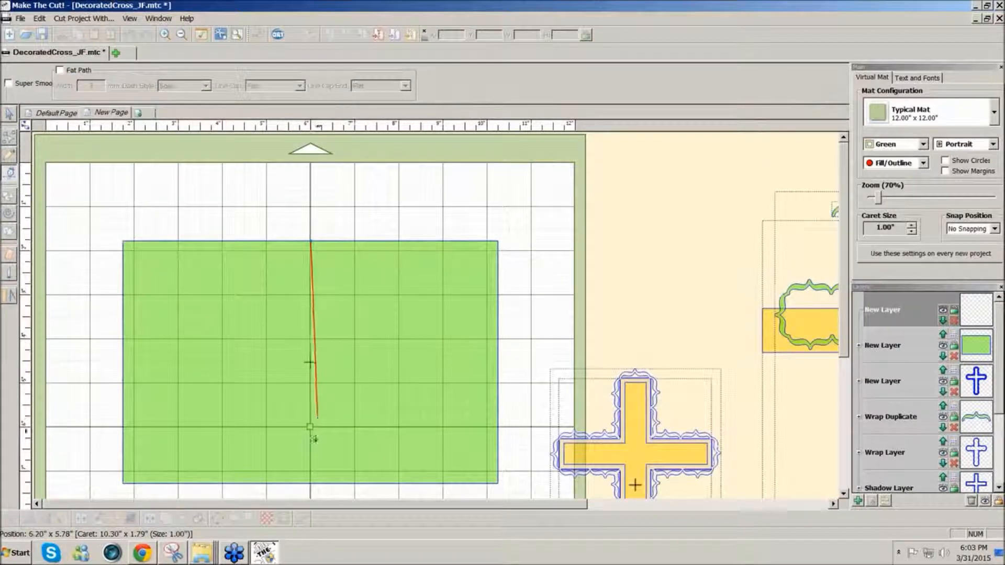
pyautogui.doubleClick(314, 487)
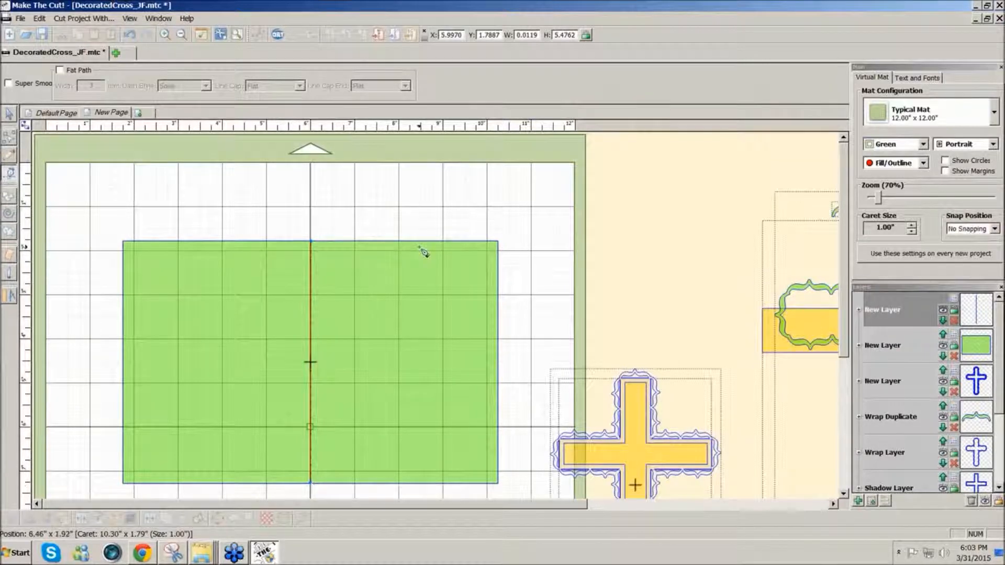
# Apply a new dashed line style with 0.06" dashes and 0.16" spaces to the card's vertical center line
pyautogui.click(9, 114)
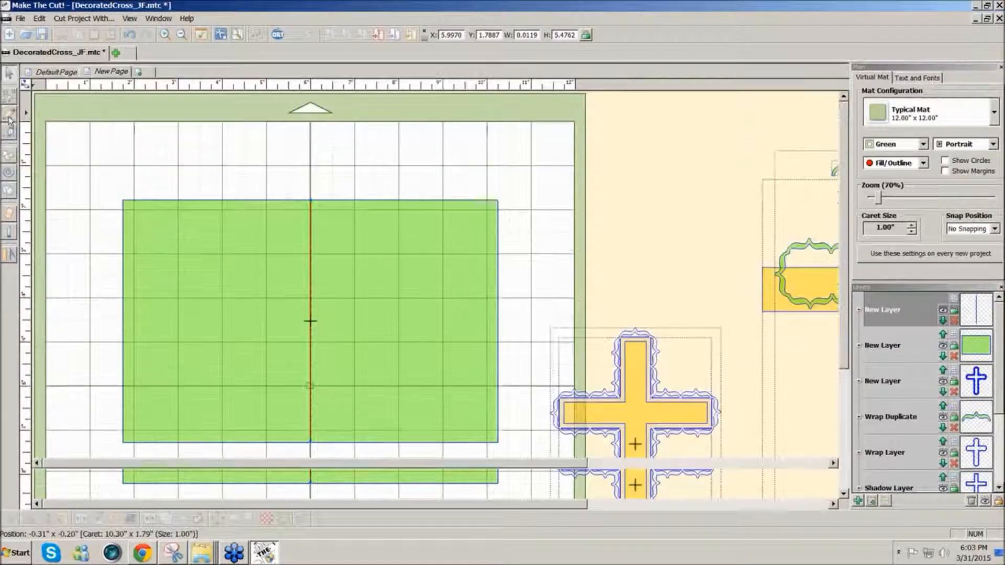
pyautogui.moveTo(278, 177); pyautogui.dragTo(376, 507)
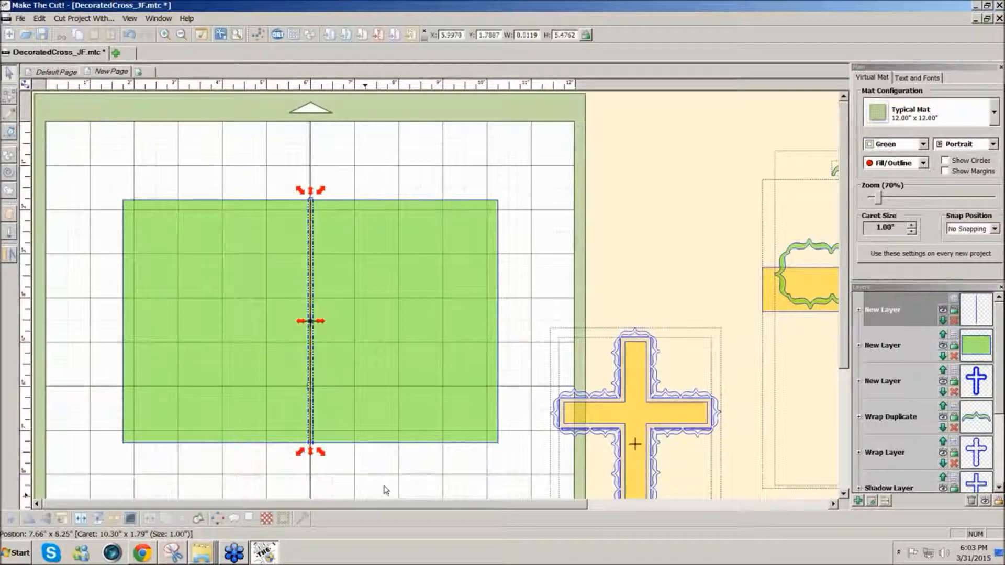
pyautogui.click(953, 301)
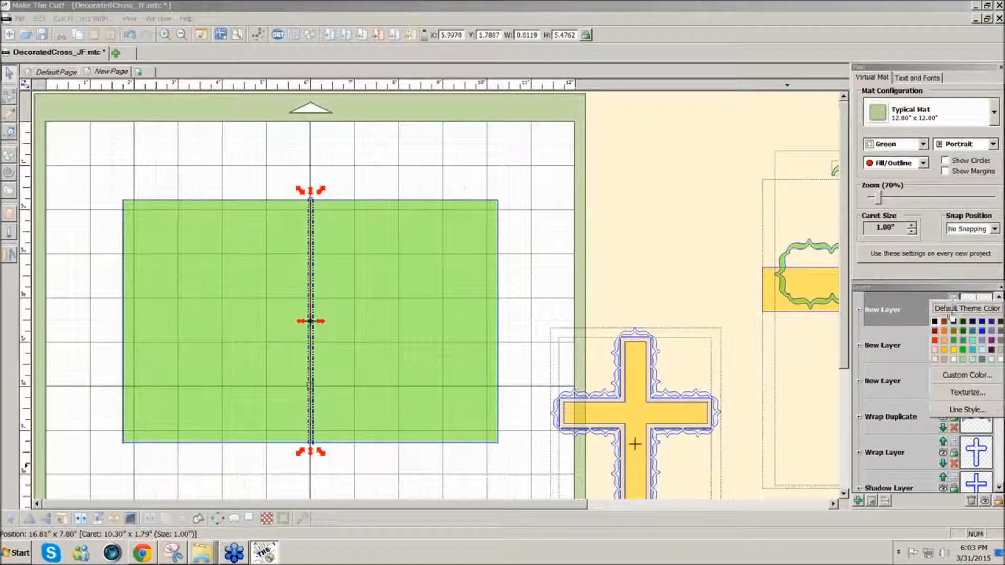
pyautogui.click(967, 410)
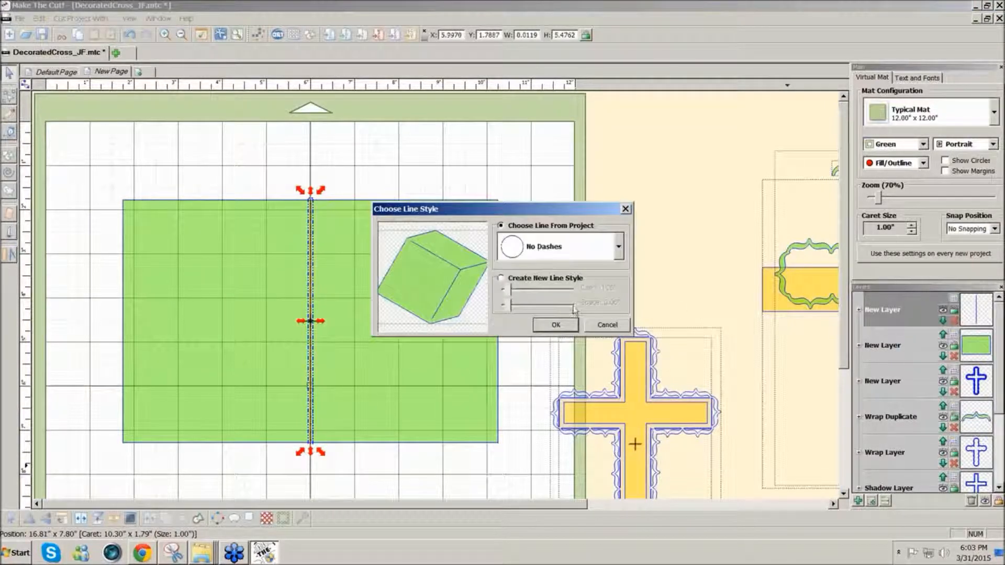
pyautogui.click(500, 279)
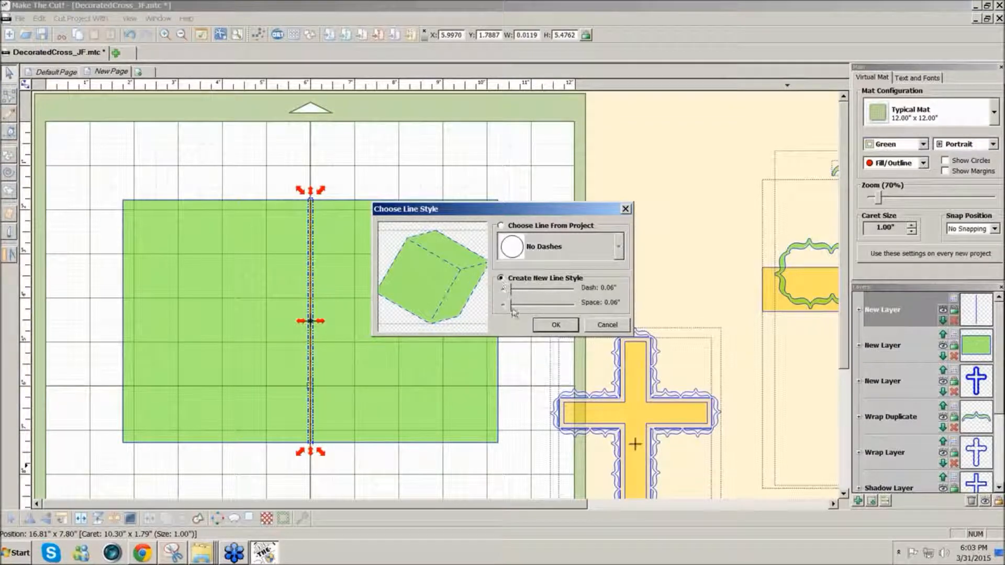
pyautogui.moveTo(511, 310); pyautogui.dragTo(523, 315)
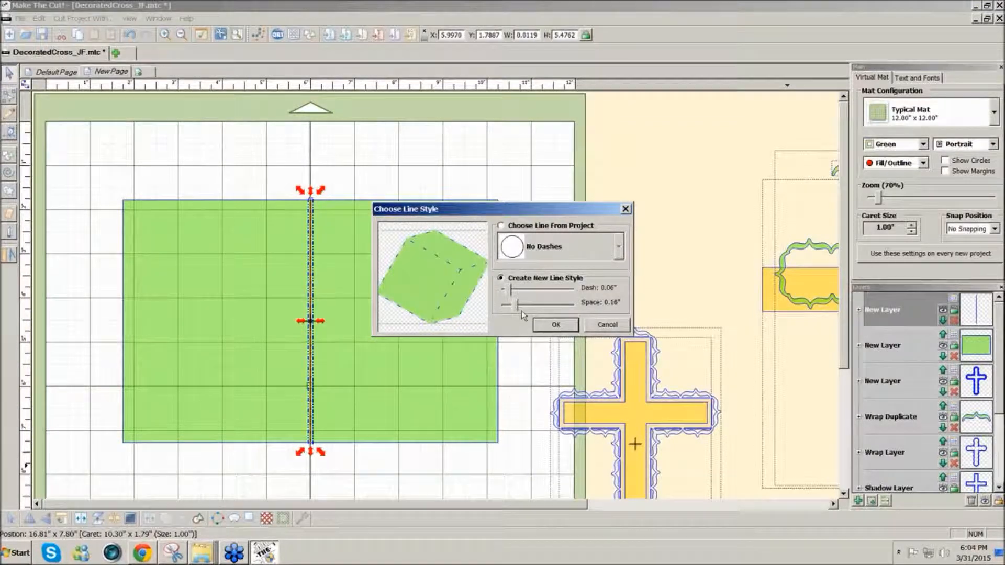
pyautogui.click(554, 325)
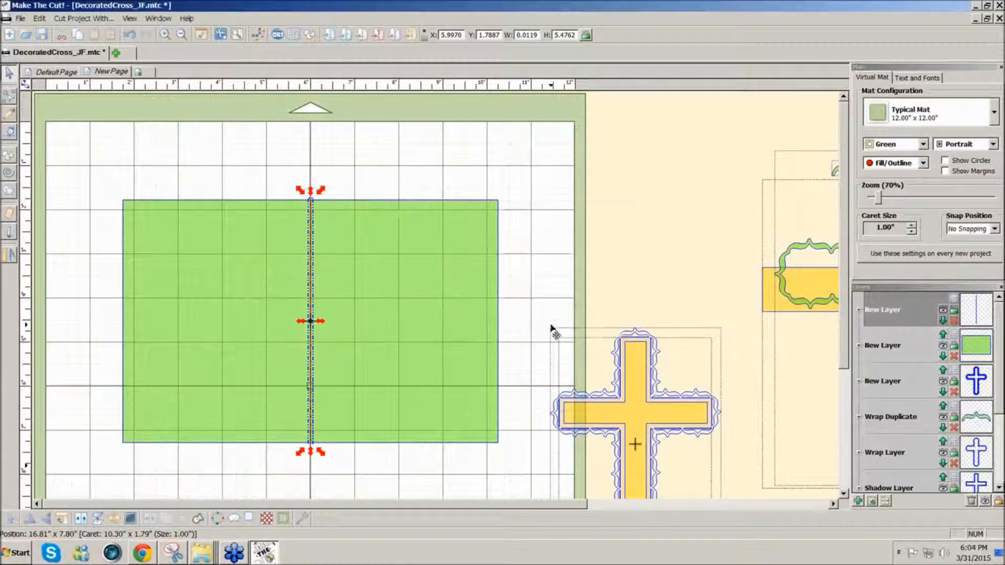
pyautogui.click(526, 200)
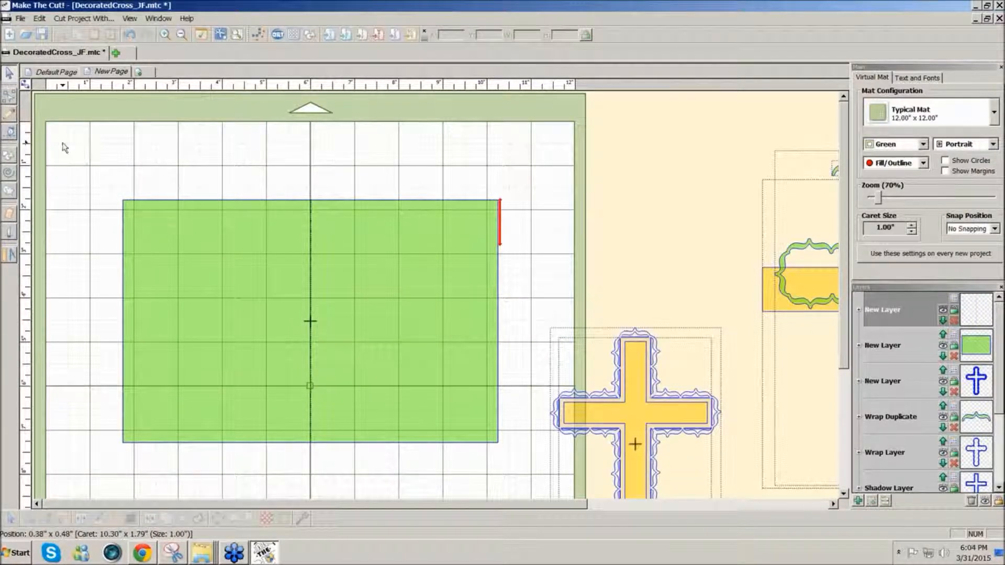
# Move the layered cross onto the right half of the card rectangle and shift the spare brace border slightly on the off-mat cross
pyautogui.moveTo(539, 275); pyautogui.dragTo(763, 499)
pyautogui.scroll(-2, 843, 340)
pyautogui.moveTo(635, 387); pyautogui.dragTo(397, 270)
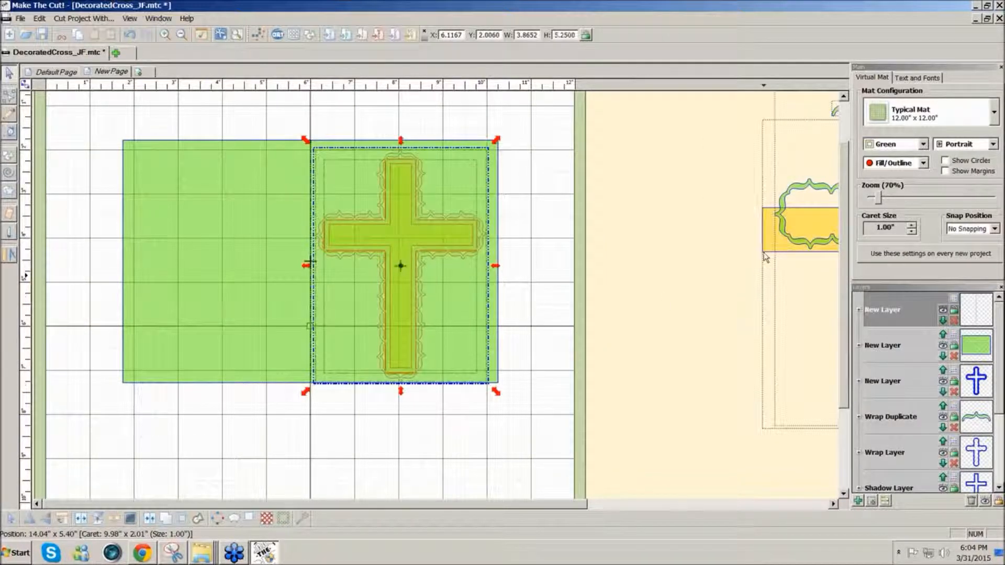
pyautogui.moveTo(799, 245); pyautogui.dragTo(783, 262)
pyautogui.click(642, 250)
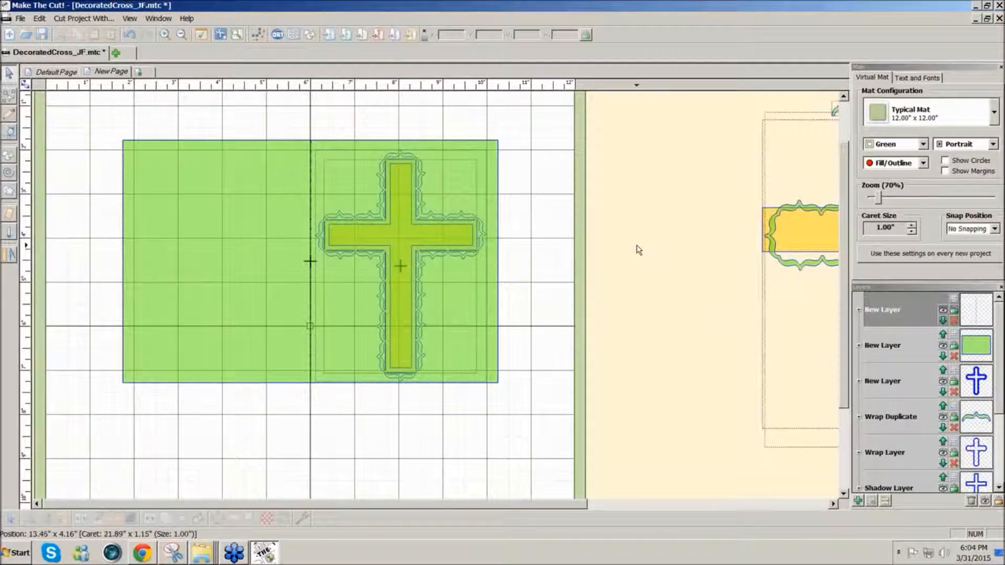
# Fill the card rectangle with pale lavender and switch the mat color theme to Contrast
pyautogui.click(955, 337)
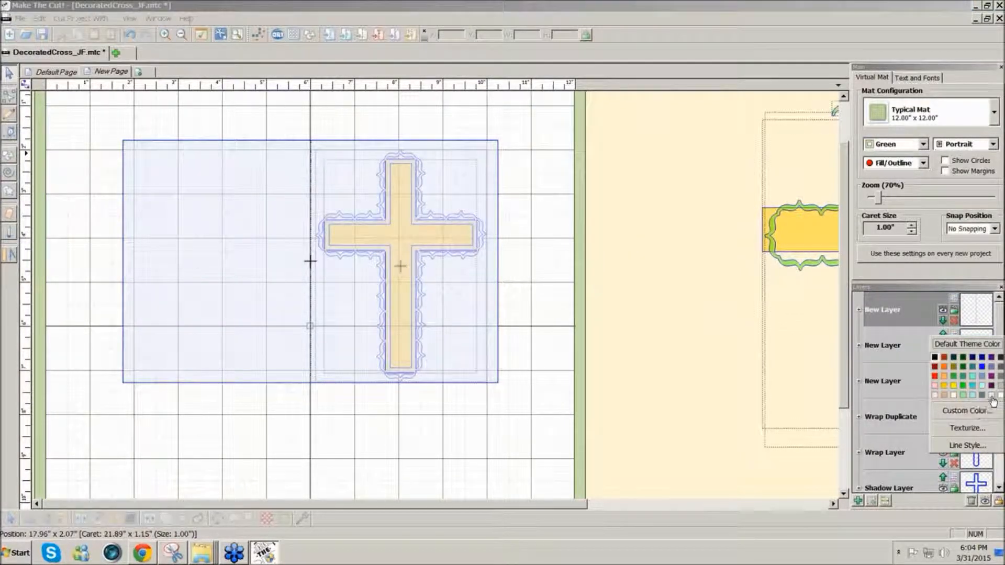
pyautogui.click(992, 401)
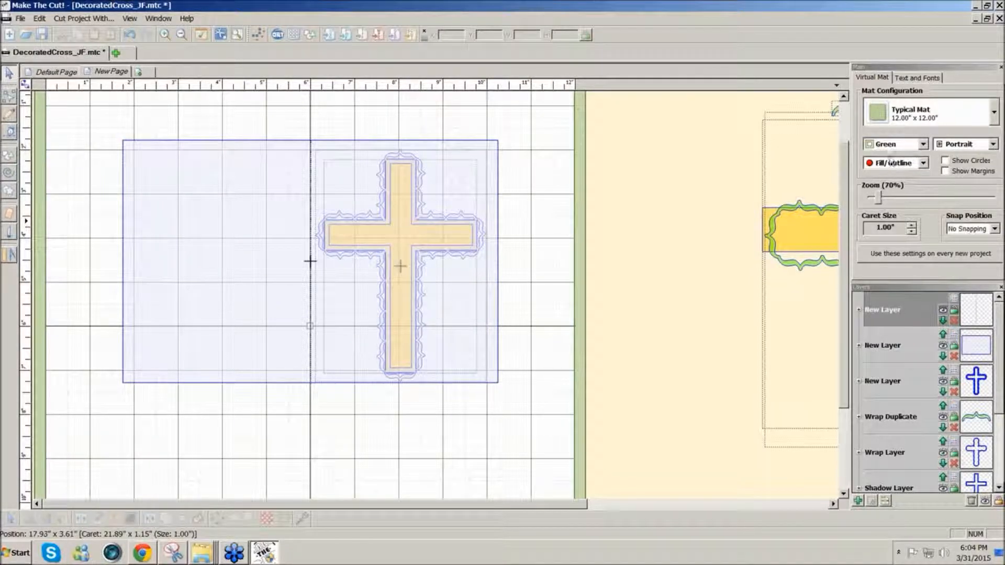
pyautogui.click(918, 147)
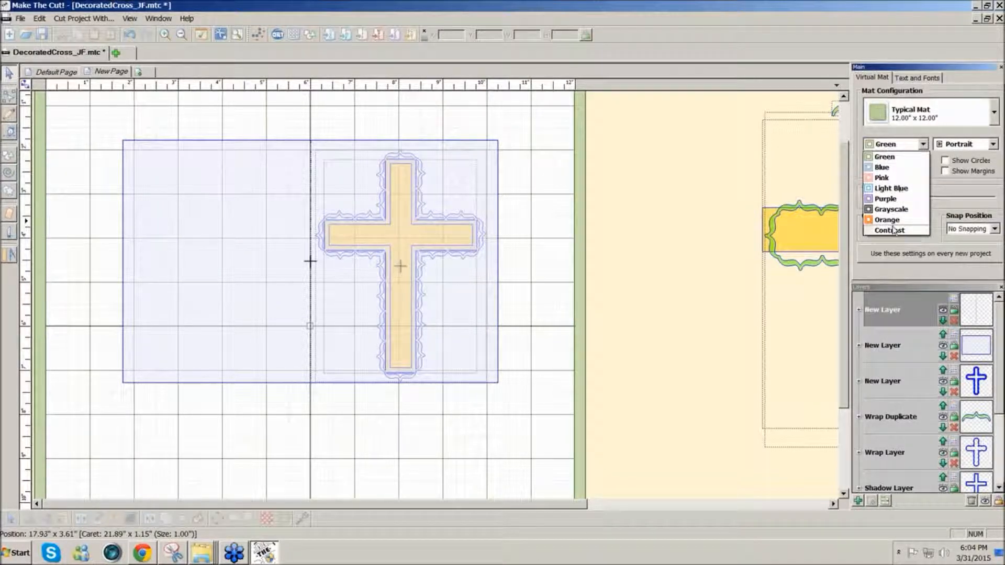
pyautogui.click(893, 230)
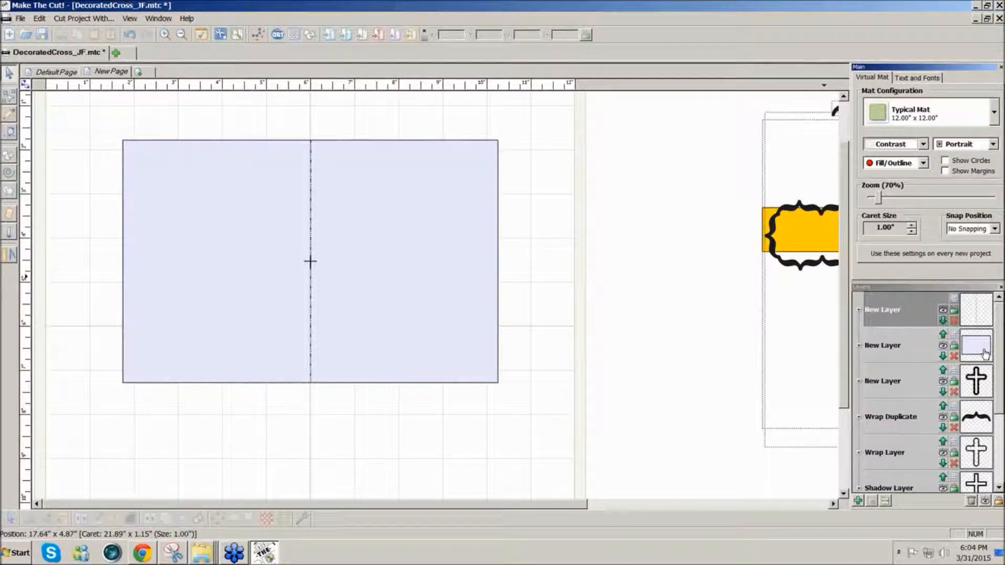
# Move the card rectangle's layer to the bottom of the layer stack and recolor it light green
pyautogui.rightClick(893, 351)
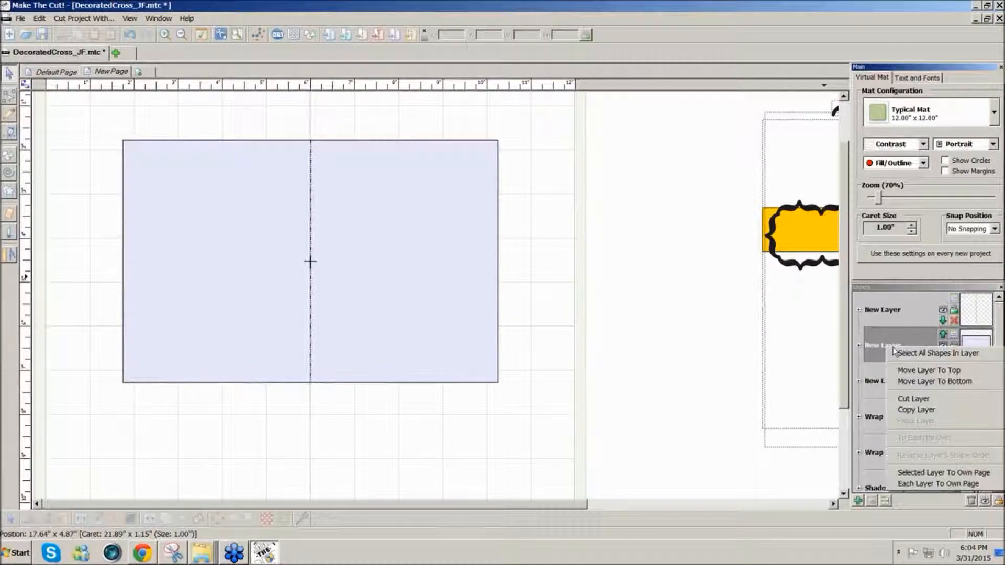
pyautogui.click(922, 383)
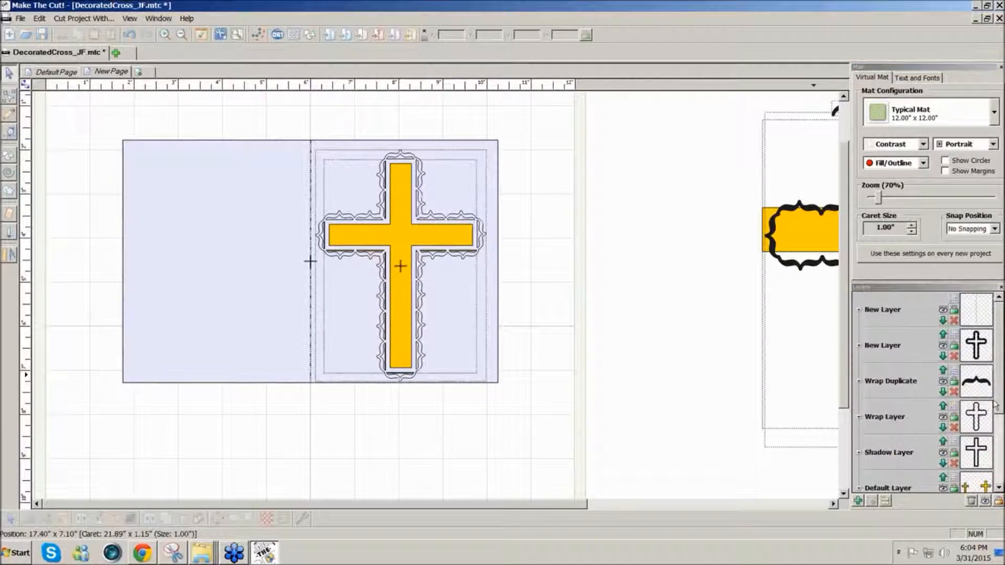
pyautogui.moveTo(996, 409); pyautogui.dragTo(999, 476)
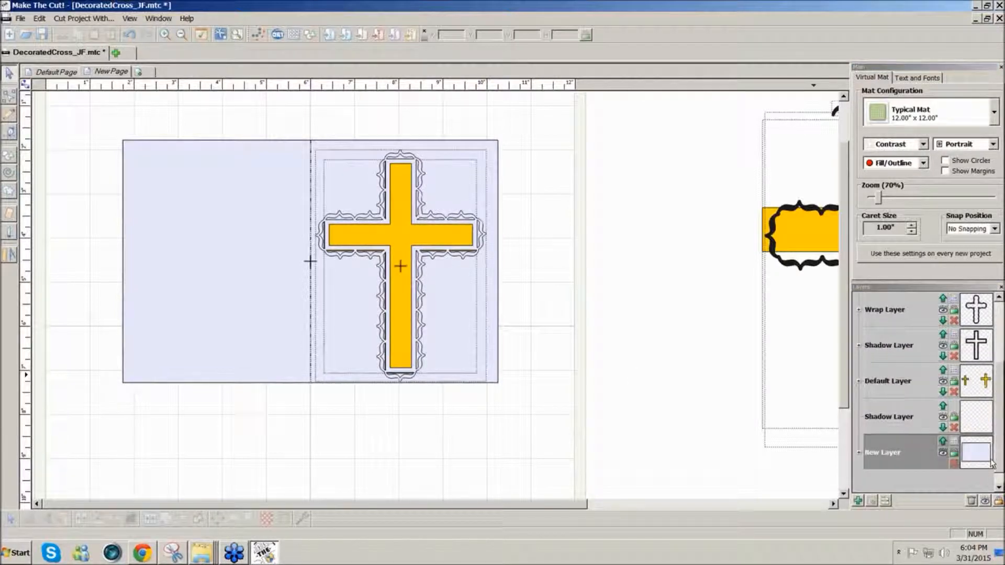
pyautogui.click(954, 450)
pyautogui.click(953, 450)
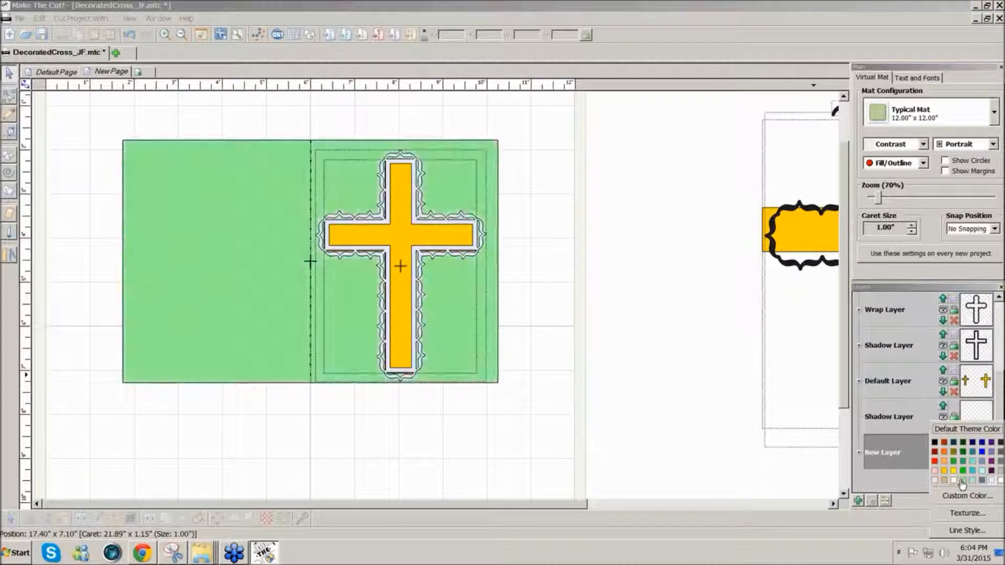
pyautogui.click(962, 484)
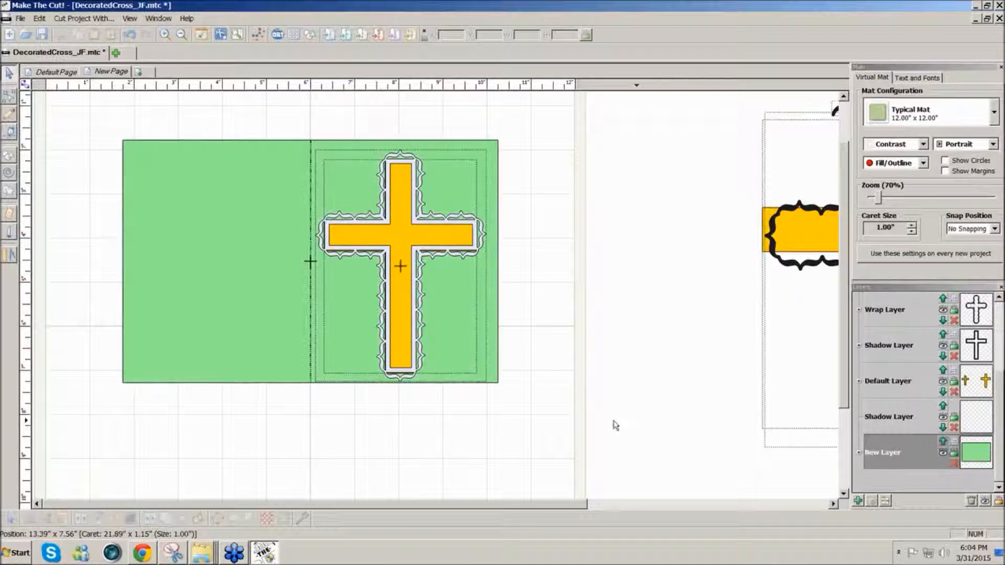
# Wrap the brace around the card rectangle's outline with a repeat count of 27, leaving the overlapping paths unwelded
pyautogui.moveTo(554, 508); pyautogui.dragTo(611, 504)
pyautogui.moveTo(780, 116); pyautogui.dragTo(249, 141)
pyautogui.moveTo(528, 143); pyautogui.dragTo(610, 140)
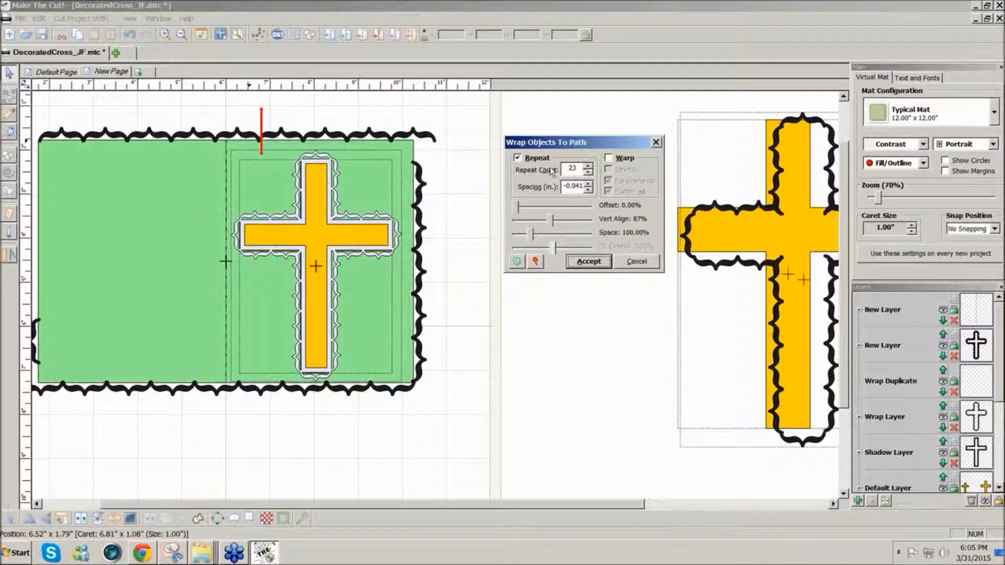
pyautogui.click(587, 166)
pyautogui.click(587, 166)
pyautogui.click(588, 167)
pyautogui.click(587, 166)
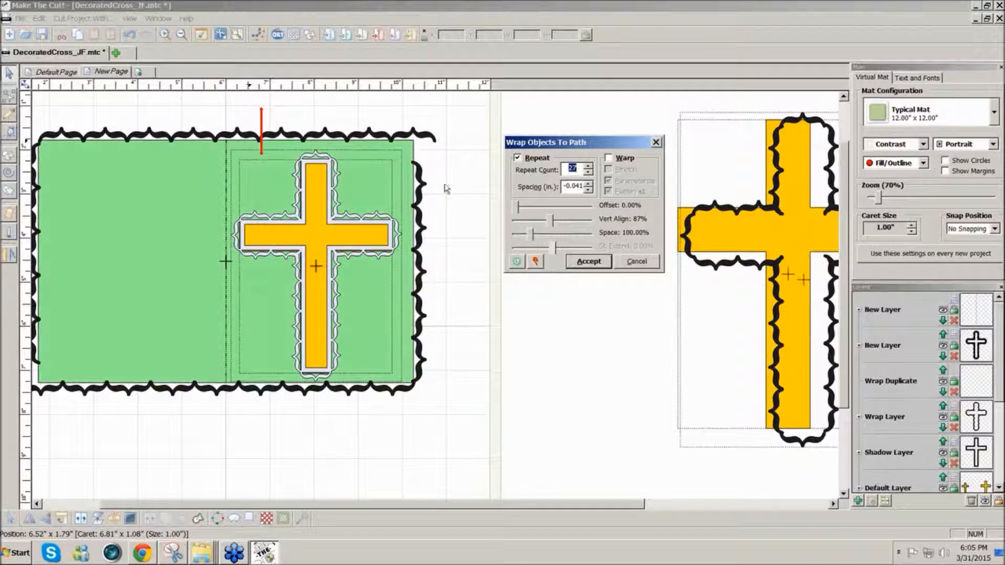
pyautogui.click(594, 265)
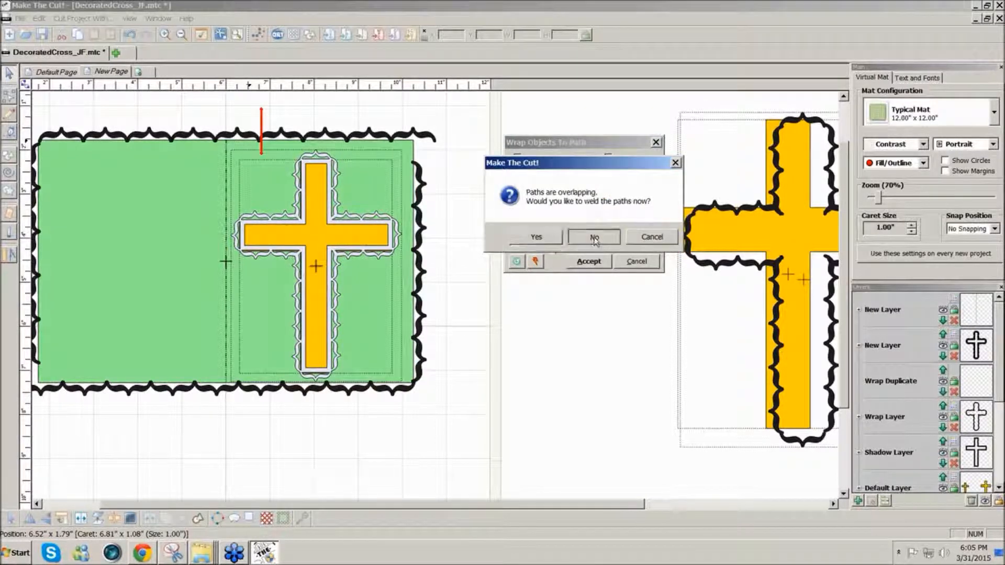
pyautogui.click(597, 240)
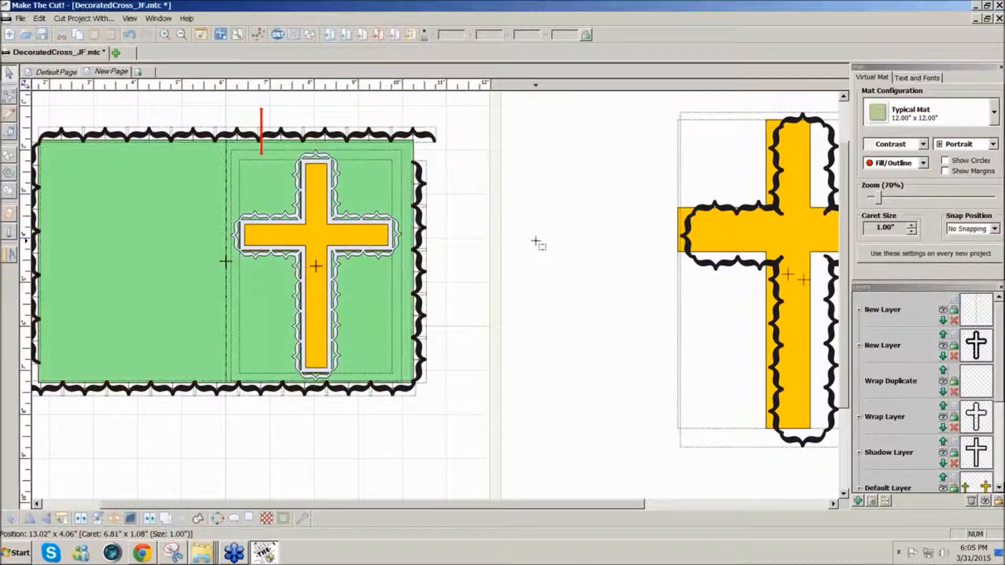
# Try to rotate the overhanging end brace around the card's upper-right corner and undo the attempt
pyautogui.click(428, 148)
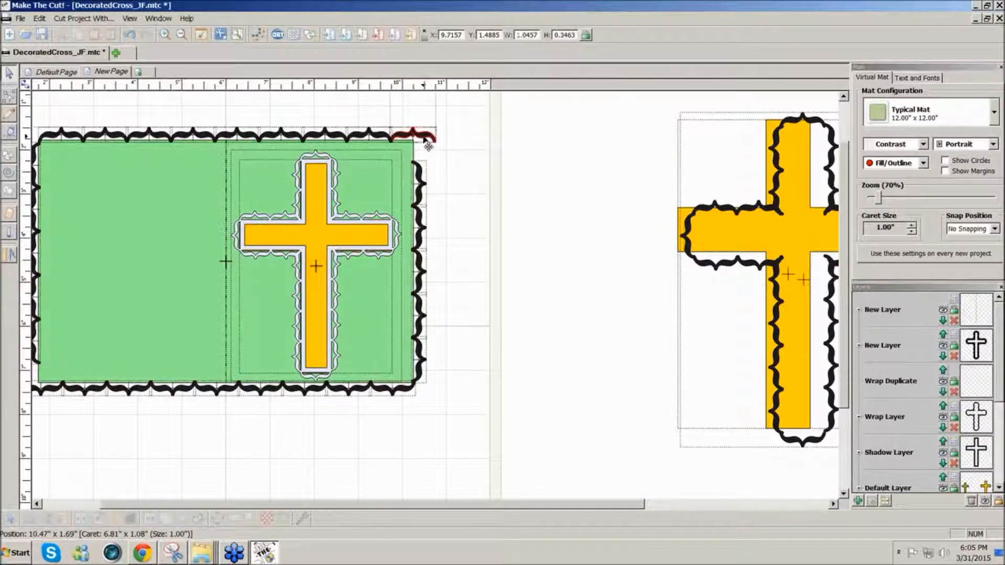
pyautogui.click(443, 155)
pyautogui.moveTo(444, 154)
pyautogui.mouseDown()
pyautogui.moveTo(428, 173)
pyautogui.moveTo(440, 168)
pyautogui.mouseUp()
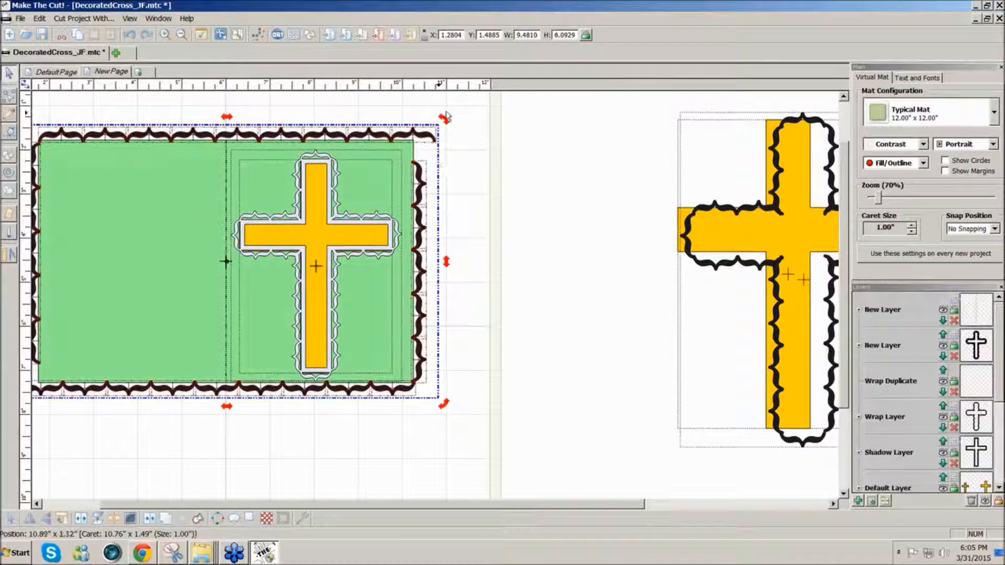
pyautogui.click(470, 155)
pyautogui.click(430, 144)
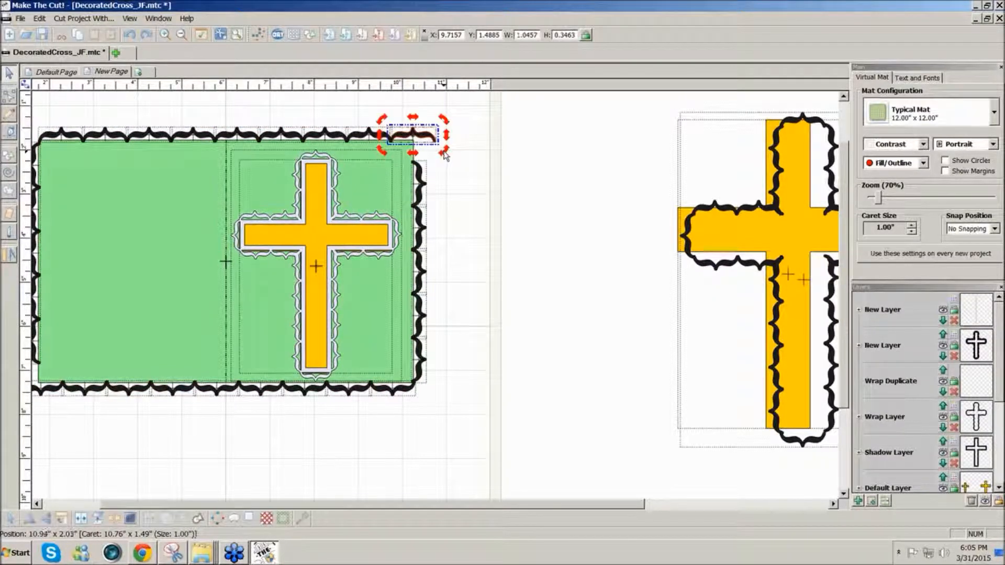
pyautogui.moveTo(444, 155)
pyautogui.mouseDown()
pyautogui.moveTo(423, 171)
pyautogui.moveTo(425, 157)
pyautogui.mouseUp()
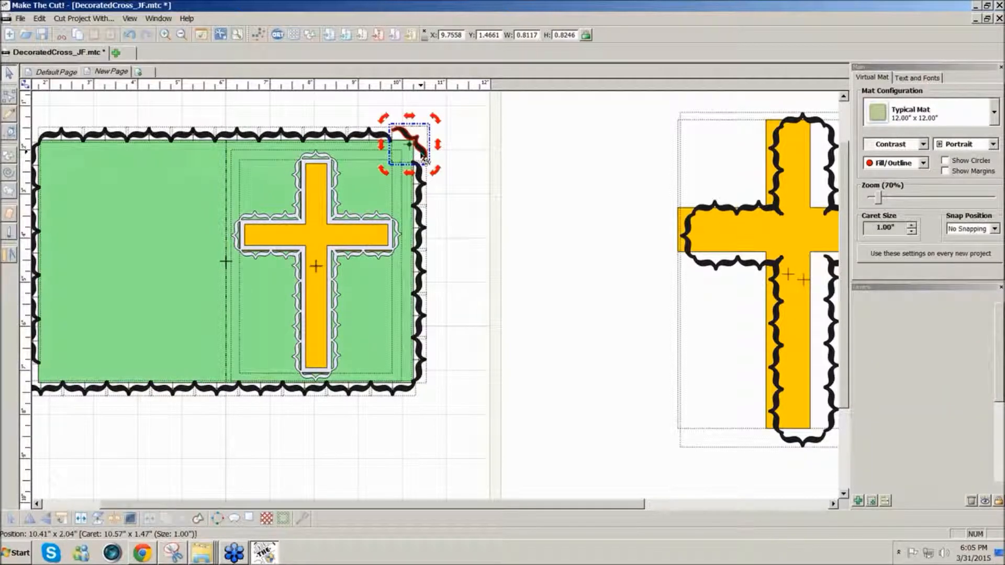
pyautogui.hotkey('ctrl', 'z')
pyautogui.hotkey('ctrl', 'z')
pyautogui.click(502, 168)
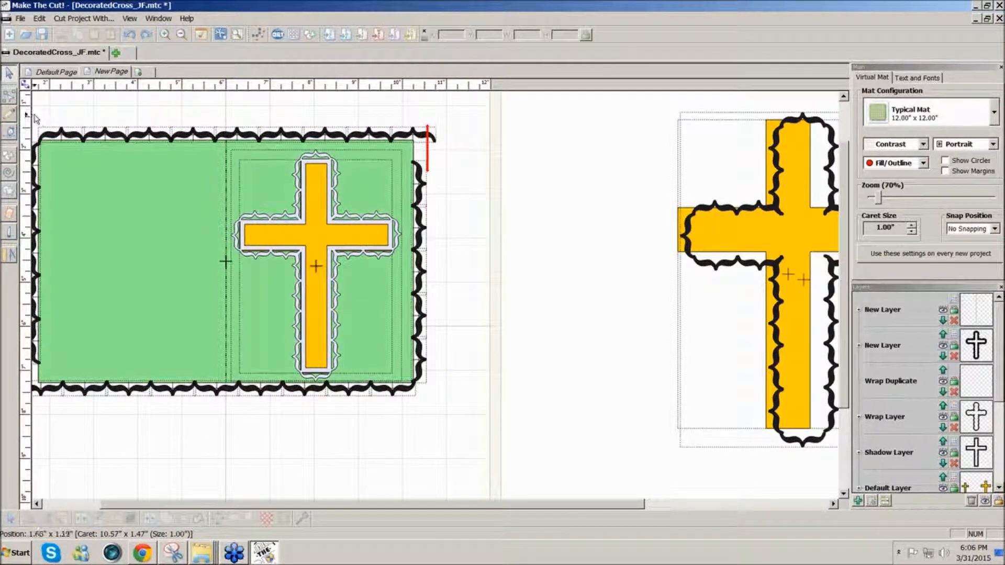
# Select the whole row of braces along the card's top edge and narrow it to the card's width
pyautogui.moveTo(497, 158)
pyautogui.mouseDown()
pyautogui.moveTo(198, 35)
pyautogui.moveTo(7, 36)
pyautogui.mouseUp()
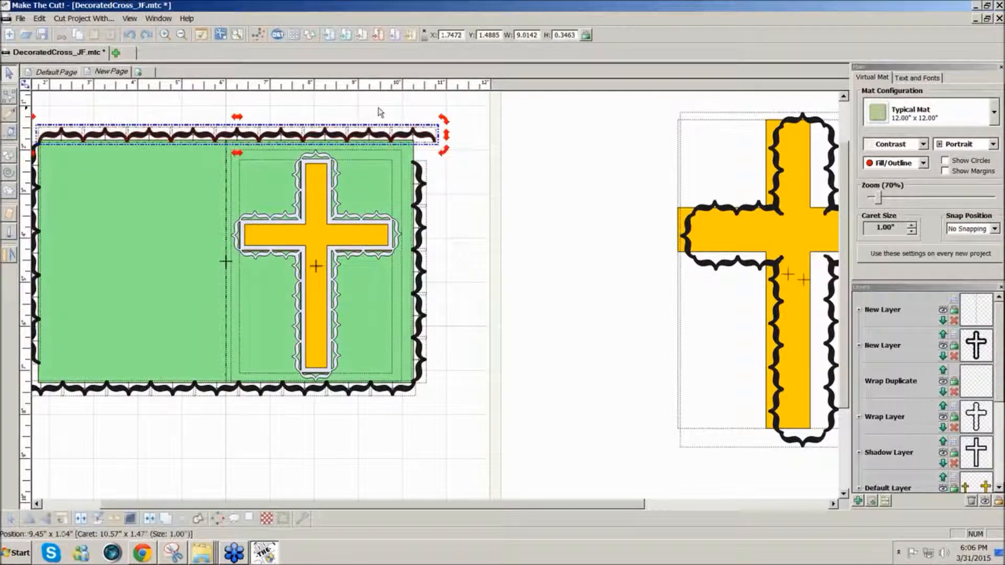
pyautogui.click(445, 139)
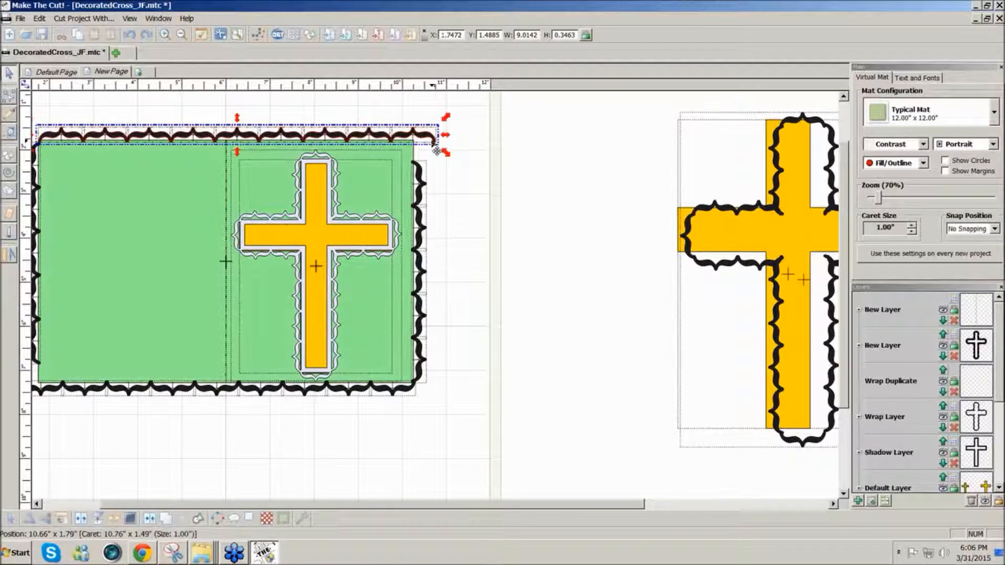
pyautogui.moveTo(446, 140); pyautogui.dragTo(423, 141)
# Select the row of braces along the card's bottom edge and narrow it from both ends to the card's width
pyautogui.moveTo(492, 437); pyautogui.dragTo(3, 365)
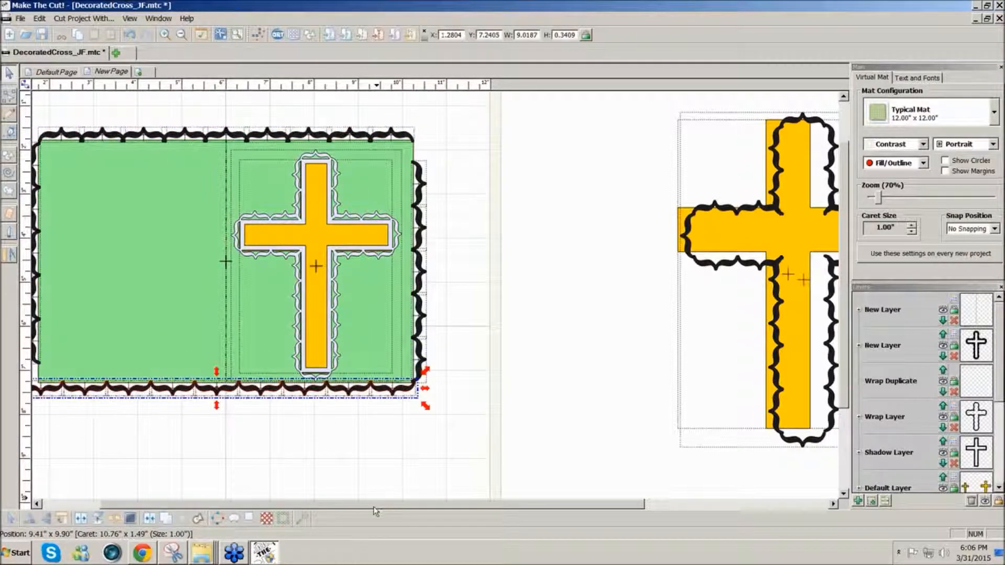
pyautogui.moveTo(375, 506); pyautogui.dragTo(325, 504)
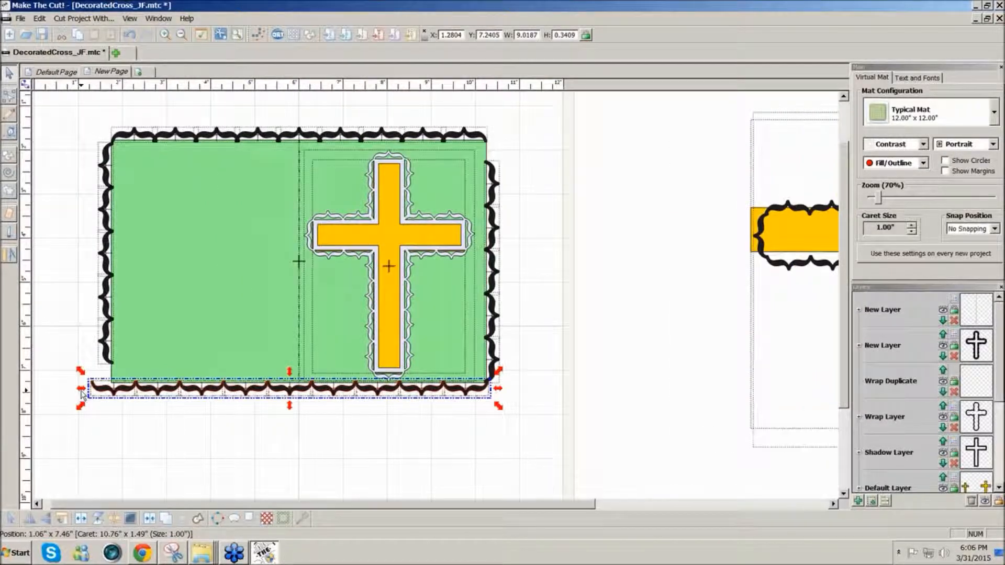
pyautogui.moveTo(81, 390); pyautogui.dragTo(103, 400)
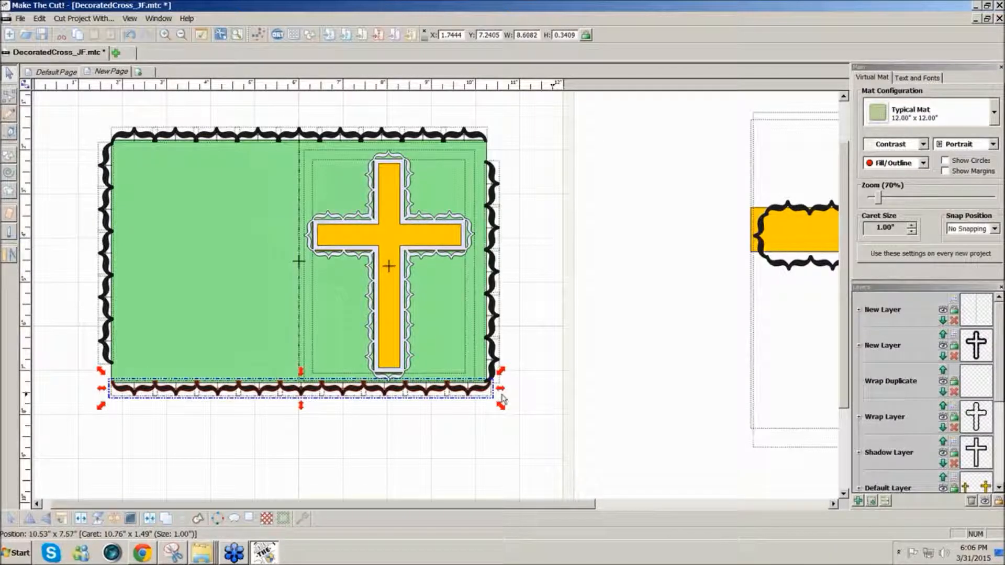
pyautogui.moveTo(504, 391); pyautogui.dragTo(499, 391)
pyautogui.click(539, 388)
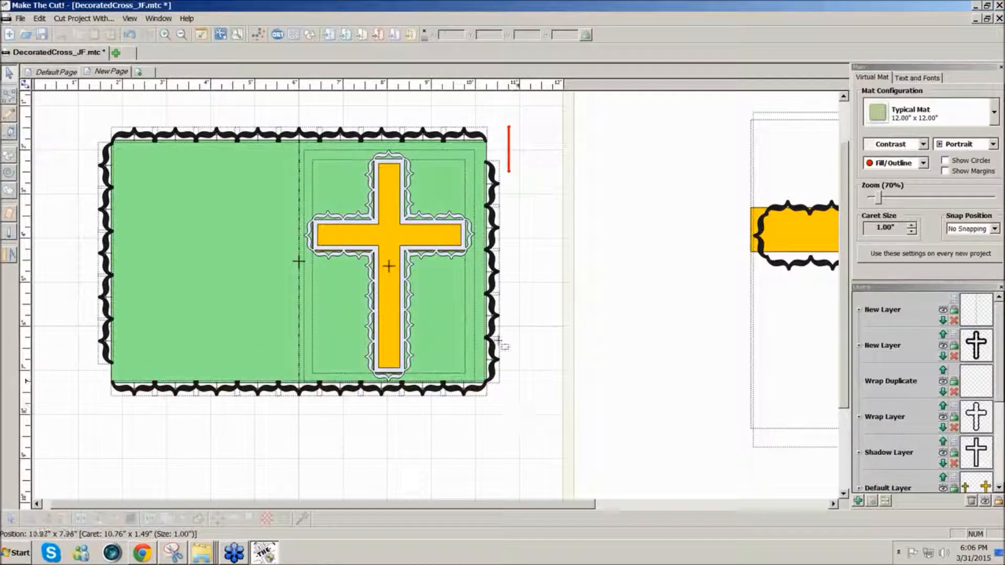
# Stretch the brace columns along the card's right and left edges to span the card's full height
pyautogui.moveTo(481, 148); pyautogui.dragTo(481, 148)
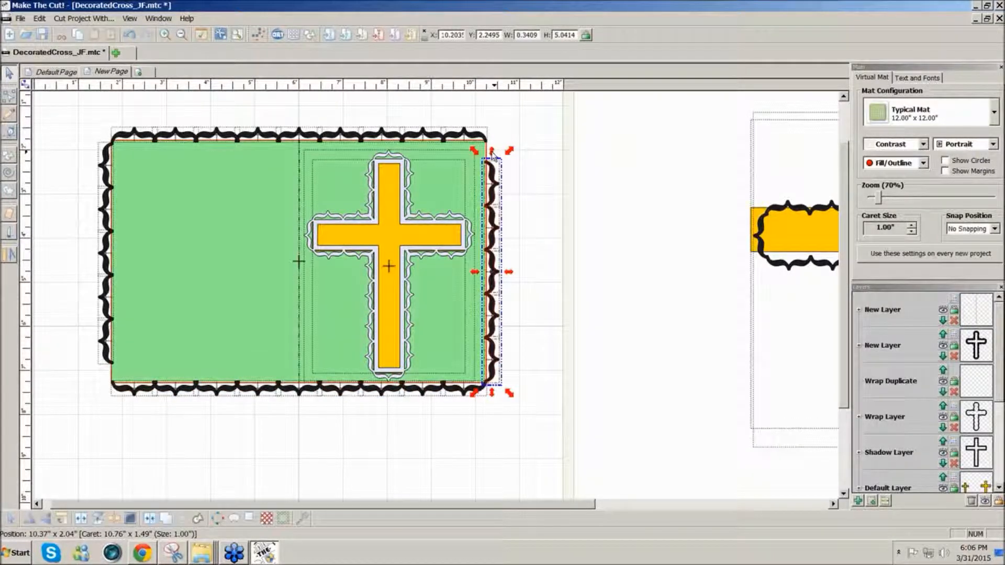
pyautogui.moveTo(491, 153); pyautogui.dragTo(491, 144)
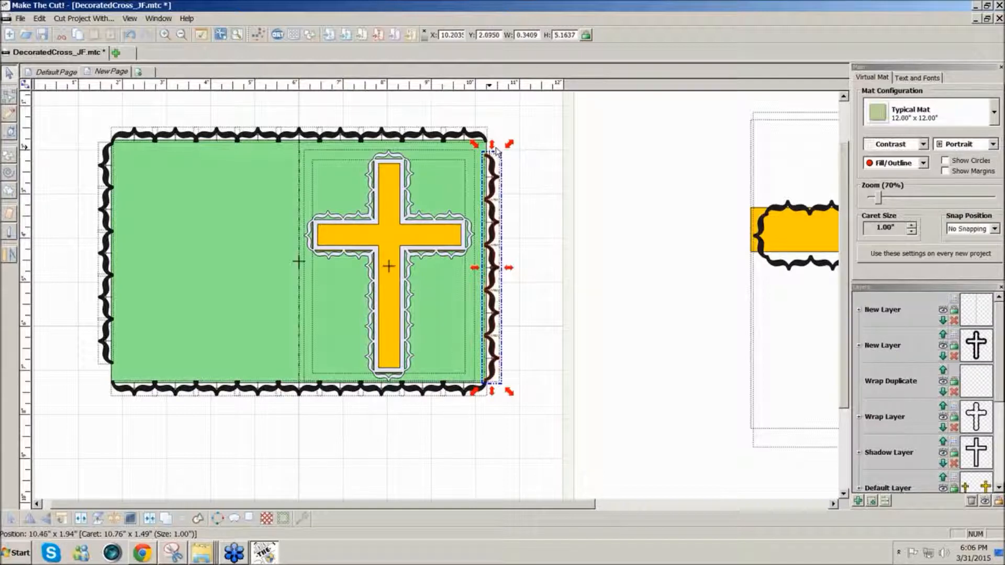
pyautogui.moveTo(494, 151); pyautogui.dragTo(494, 137)
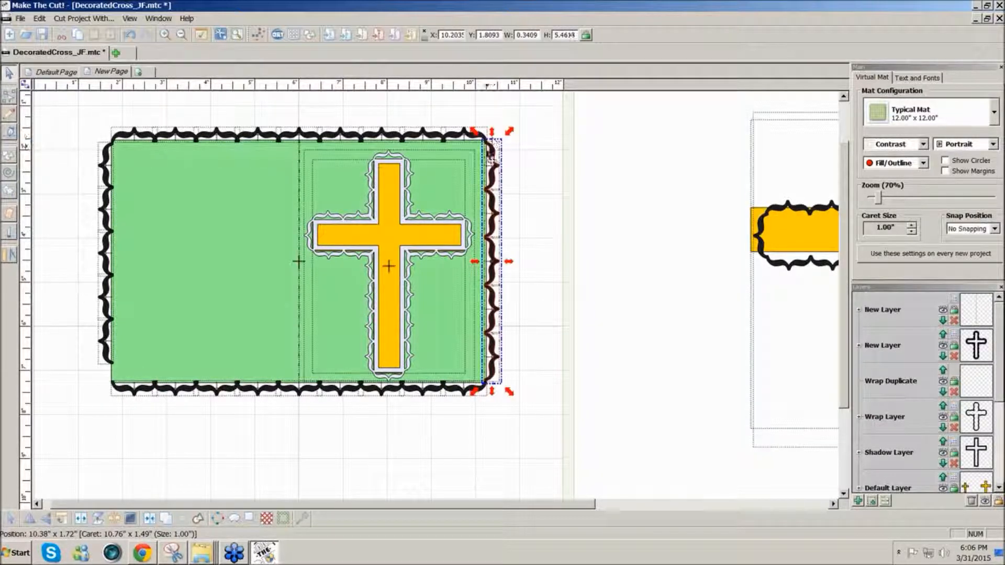
pyautogui.moveTo(79, 130); pyautogui.dragTo(104, 391)
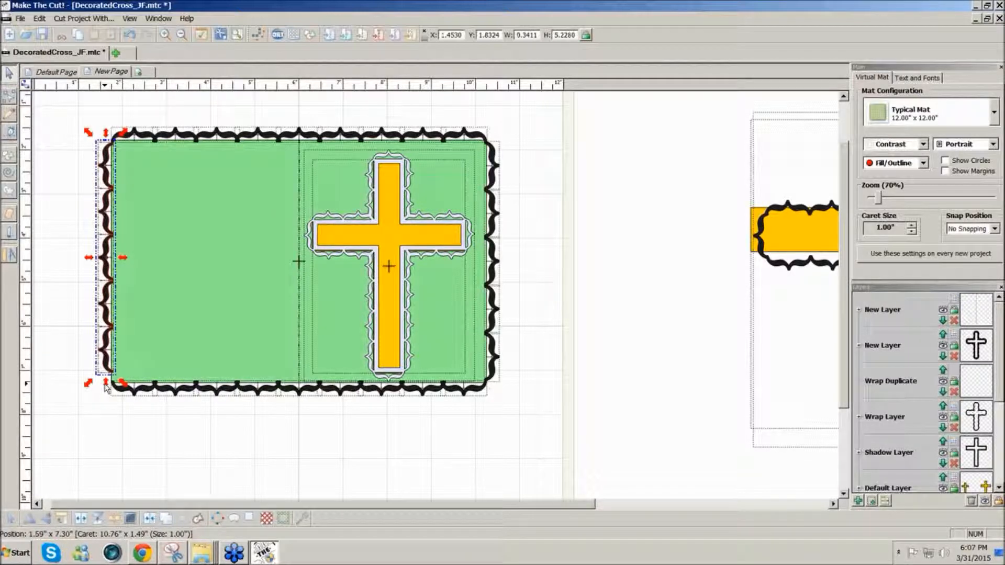
pyautogui.moveTo(106, 384); pyautogui.dragTo(105, 393)
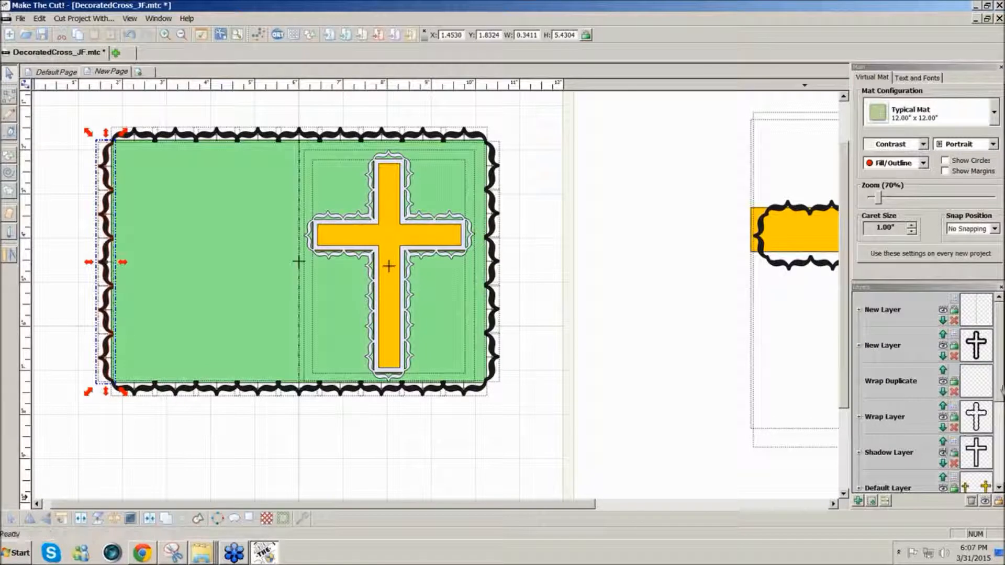
# Move the layer holding the green card rectangle to the top of the layer stack
pyautogui.scroll(-3, 1000, 377)
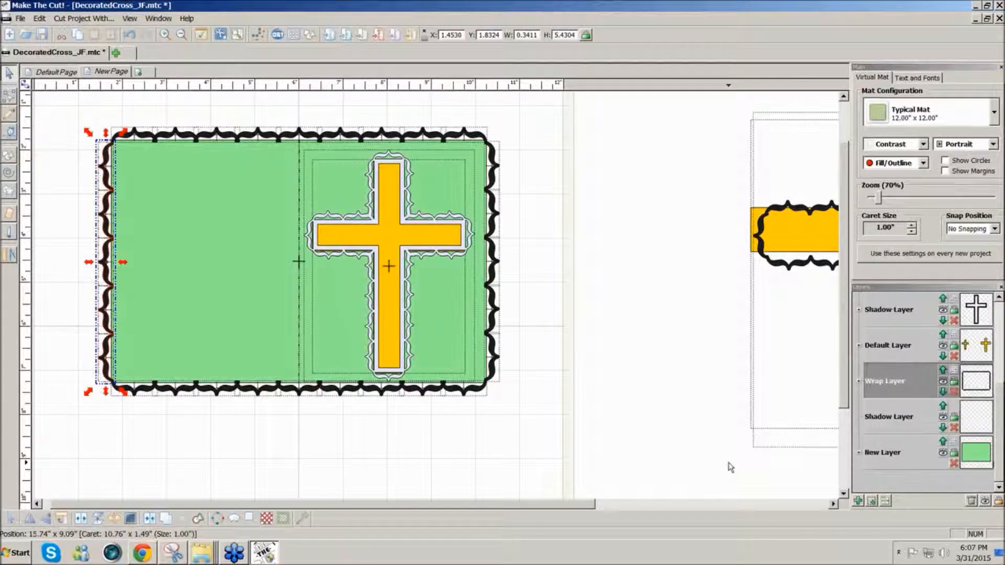
pyautogui.click(979, 460)
pyautogui.rightClick(886, 452)
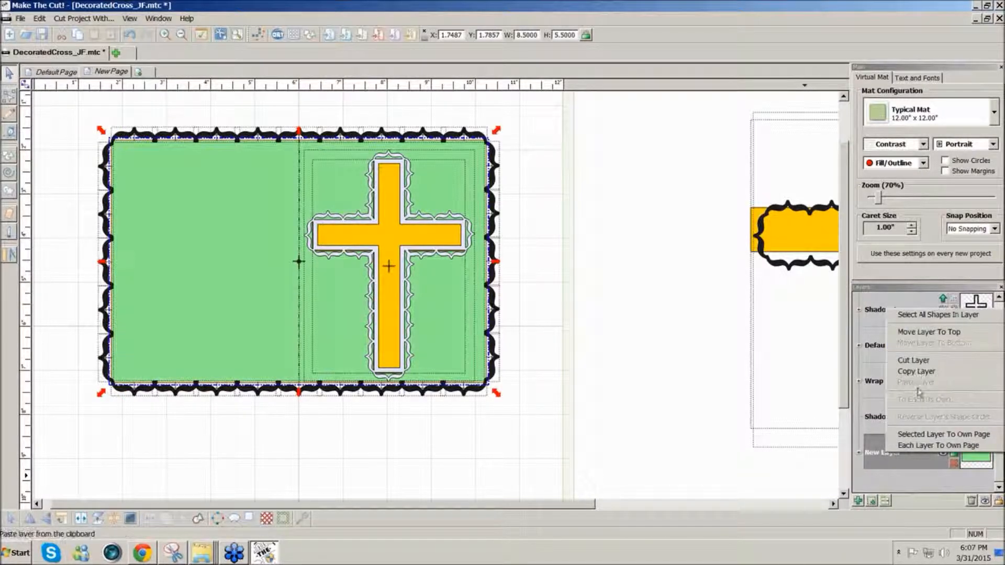
pyautogui.click(669, 411)
pyautogui.rightClick(888, 454)
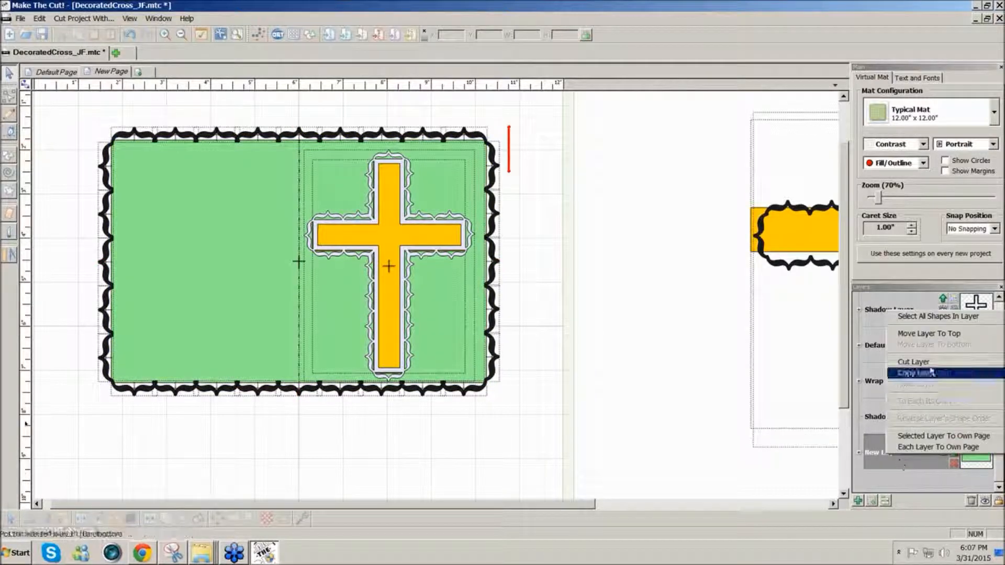
pyautogui.click(942, 339)
pyautogui.moveTo(532, 425); pyautogui.dragTo(53, 88)
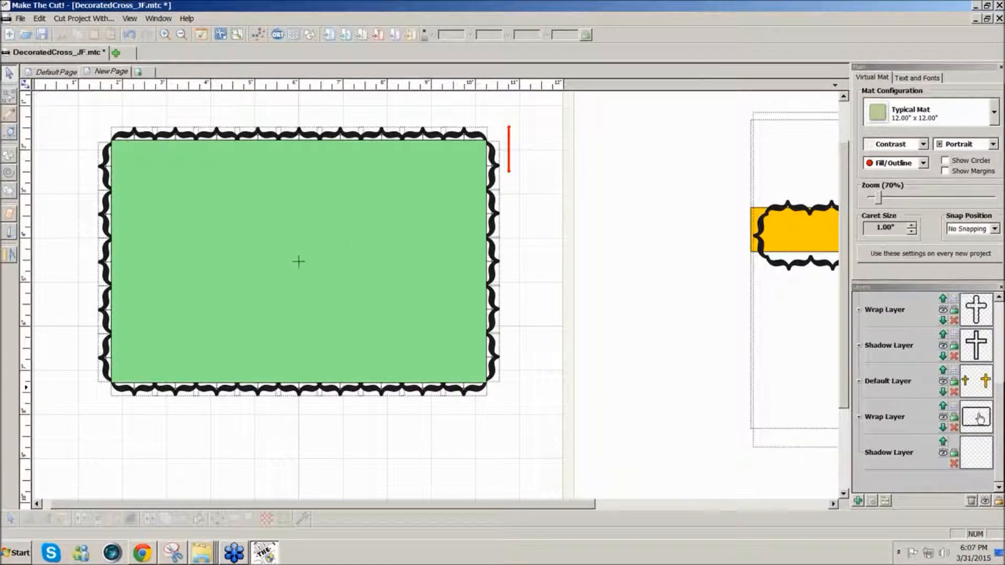
# Select the surrounding brace wrap layer together with the green card rectangle and weld them into one shape
pyautogui.click(406, 330)
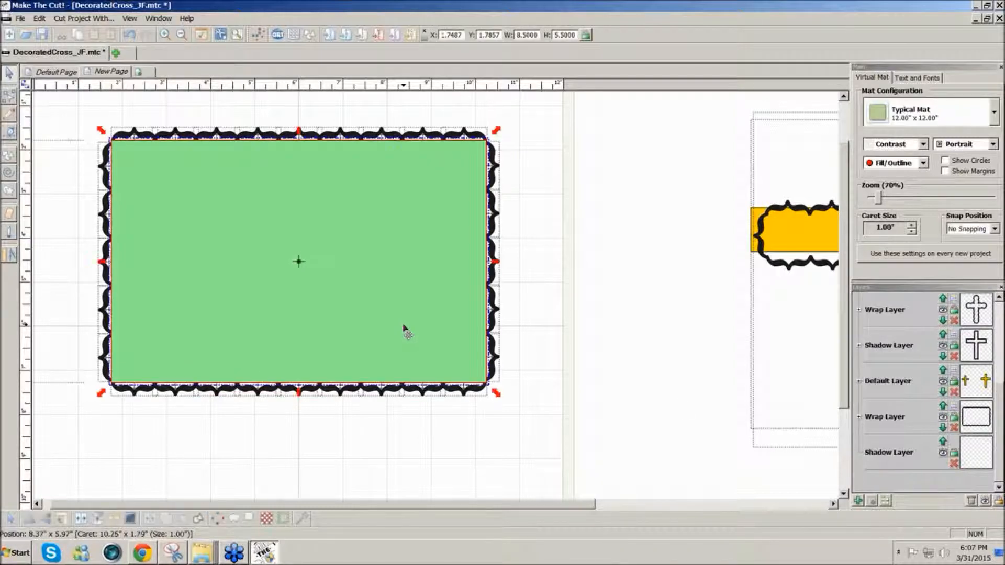
pyautogui.click(981, 425)
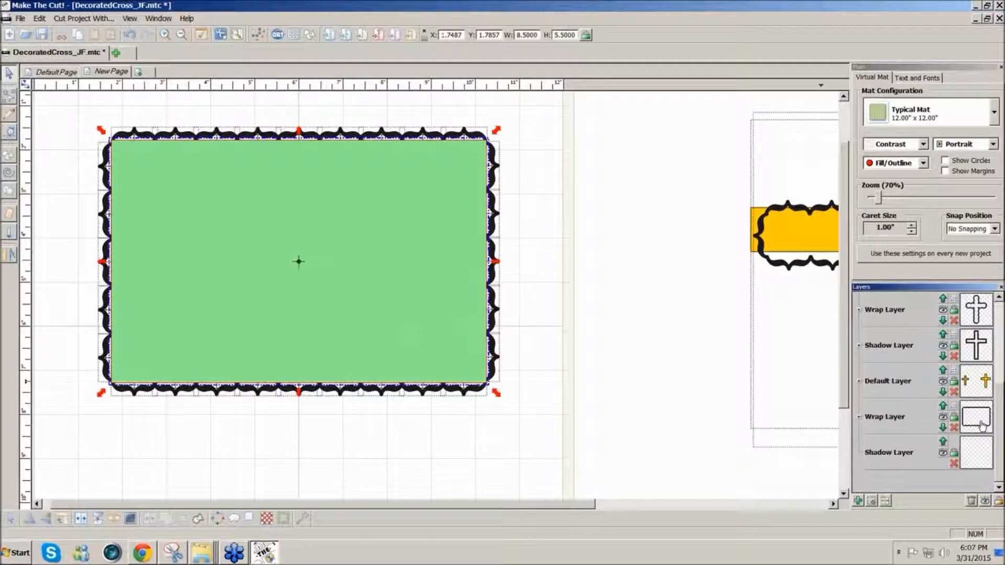
pyautogui.click(981, 425)
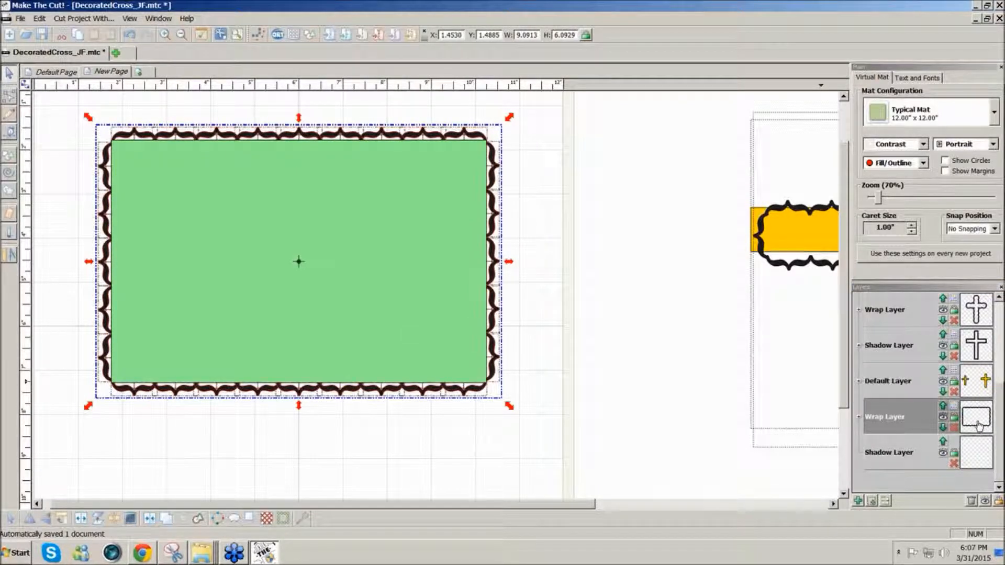
pyautogui.scroll(5, 998, 418)
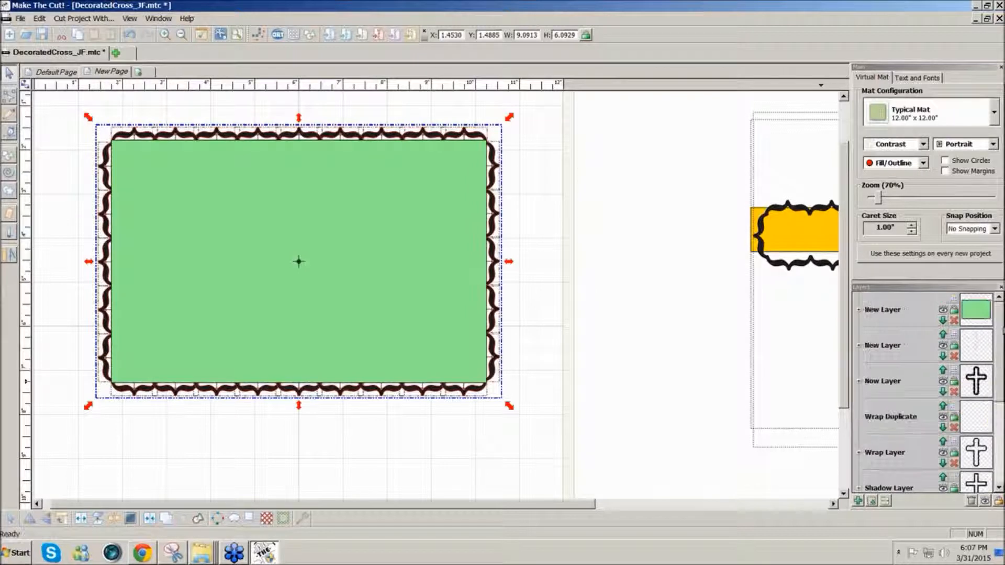
pyautogui.click(971, 314)
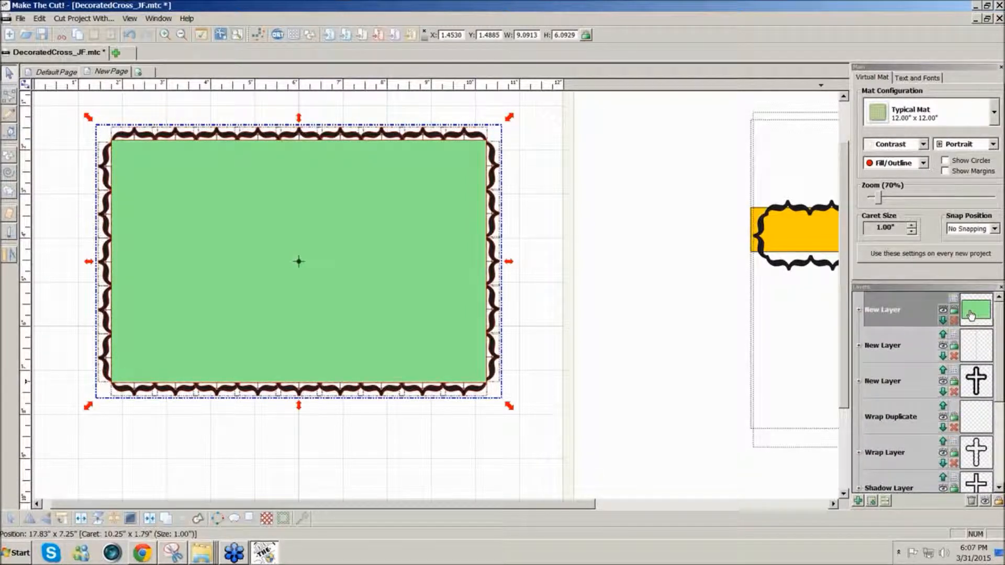
pyautogui.click(167, 523)
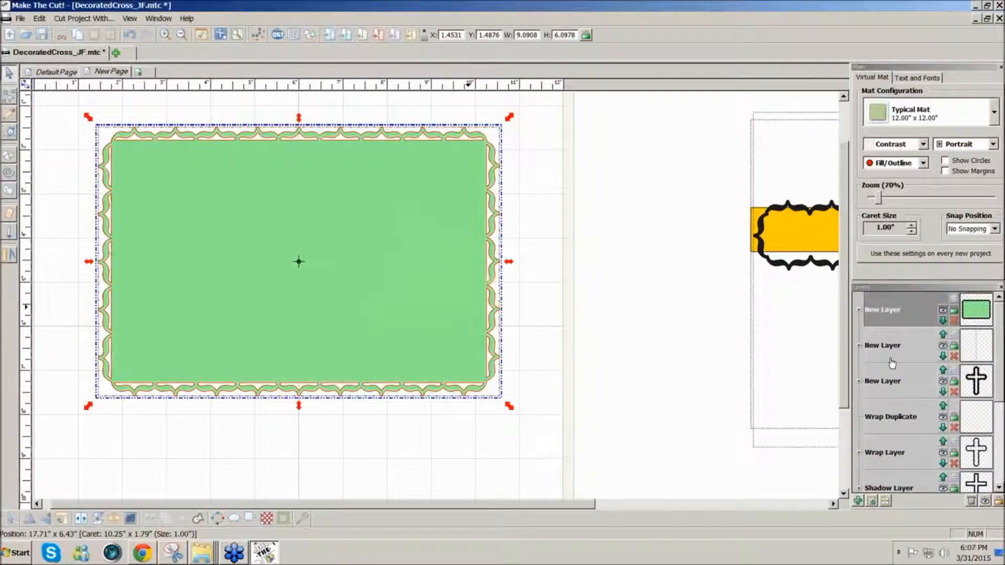
# Send the welded card layer to the bottom of the stack and delete the empty layers
pyautogui.rightClick(888, 314)
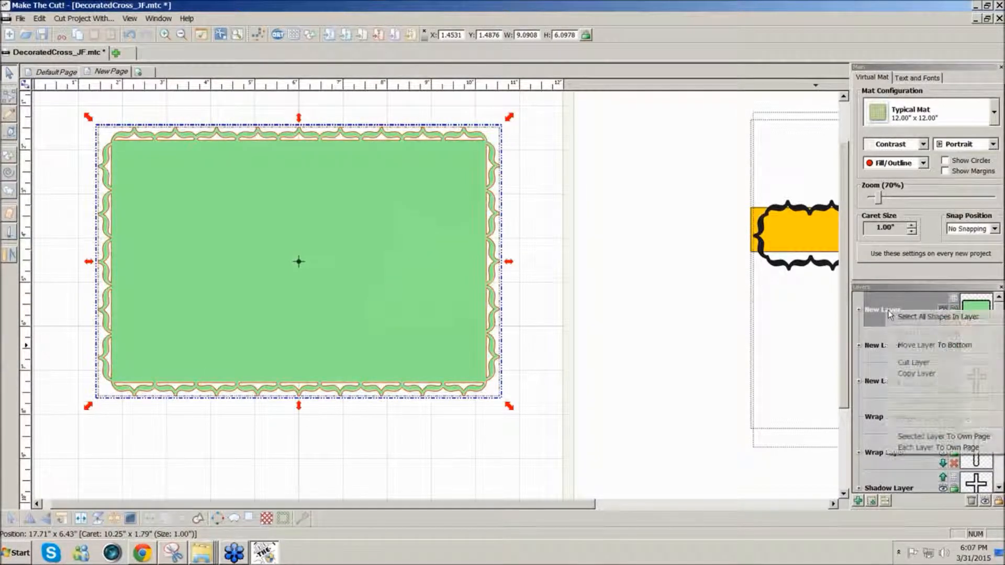
pyautogui.click(903, 346)
pyautogui.click(628, 334)
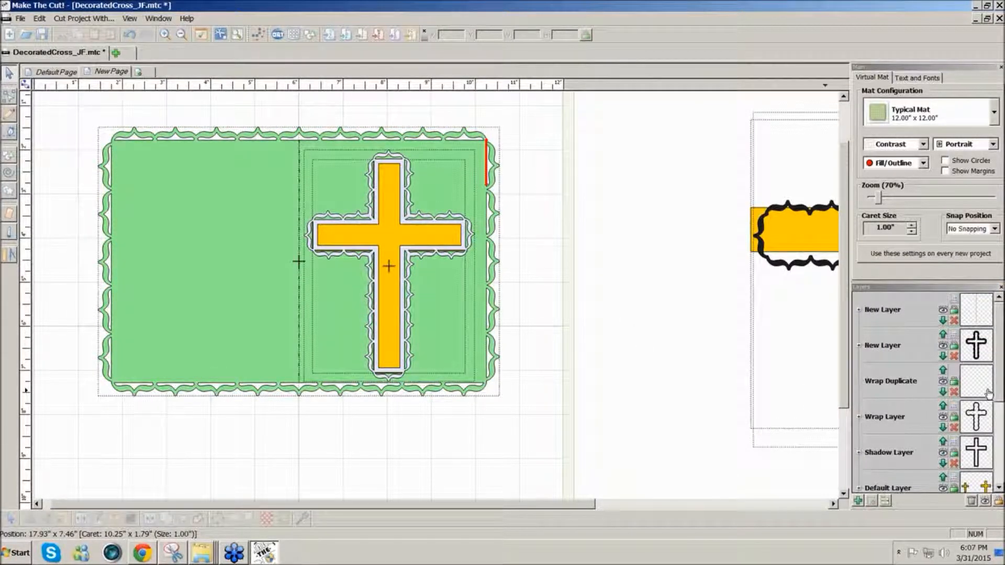
pyautogui.click(970, 502)
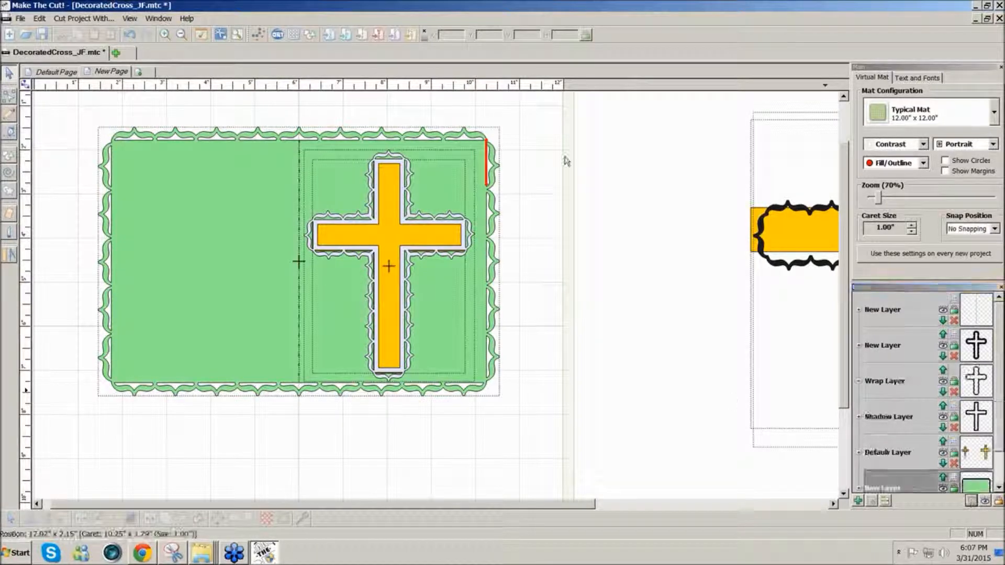
# Scale the bordered card to a height of 5.5 inches with the aspect ratio locked, and recenter it behind the cross
pyautogui.click(470, 137)
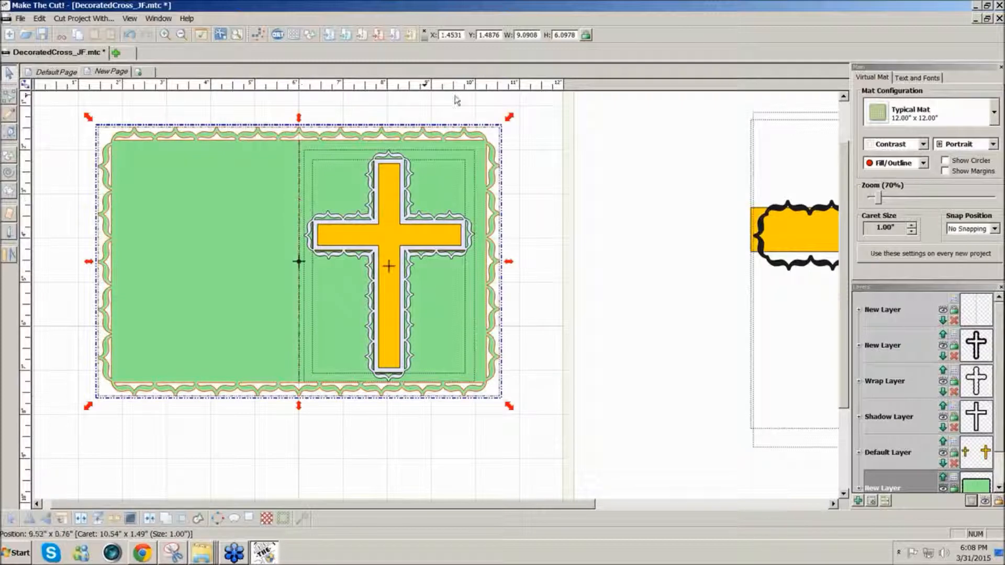
pyautogui.click(586, 35)
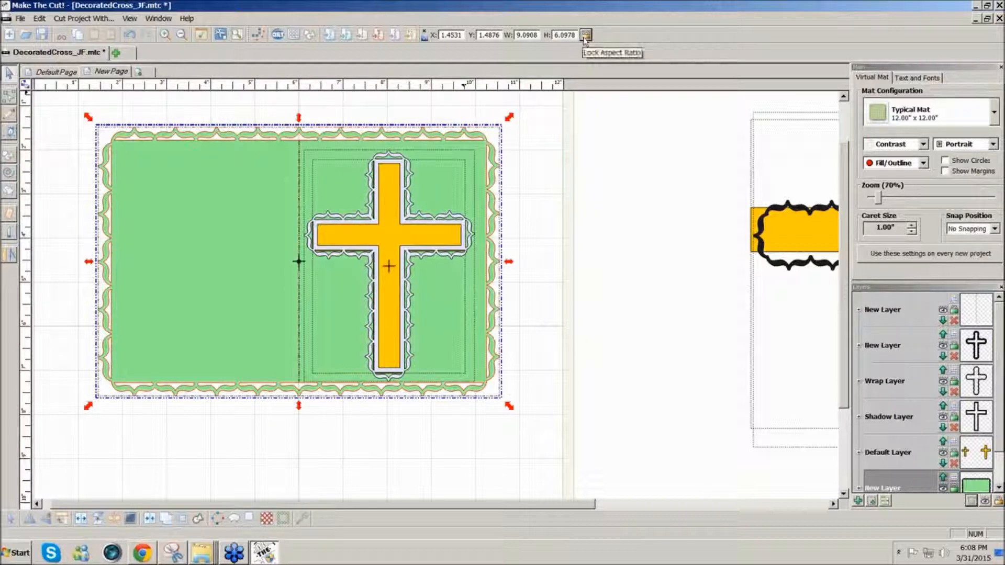
pyautogui.doubleClick(556, 35)
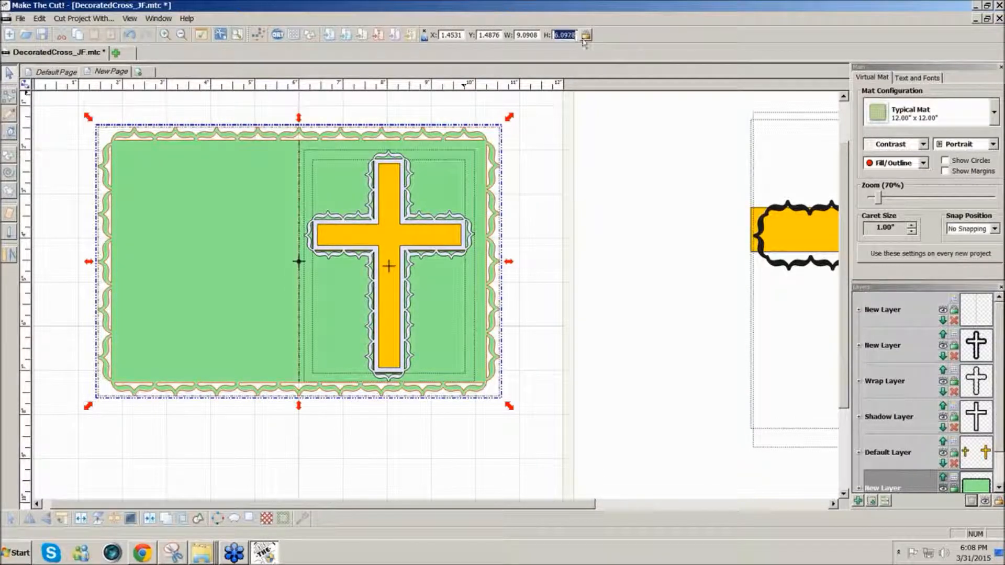
pyautogui.write('5.5000')
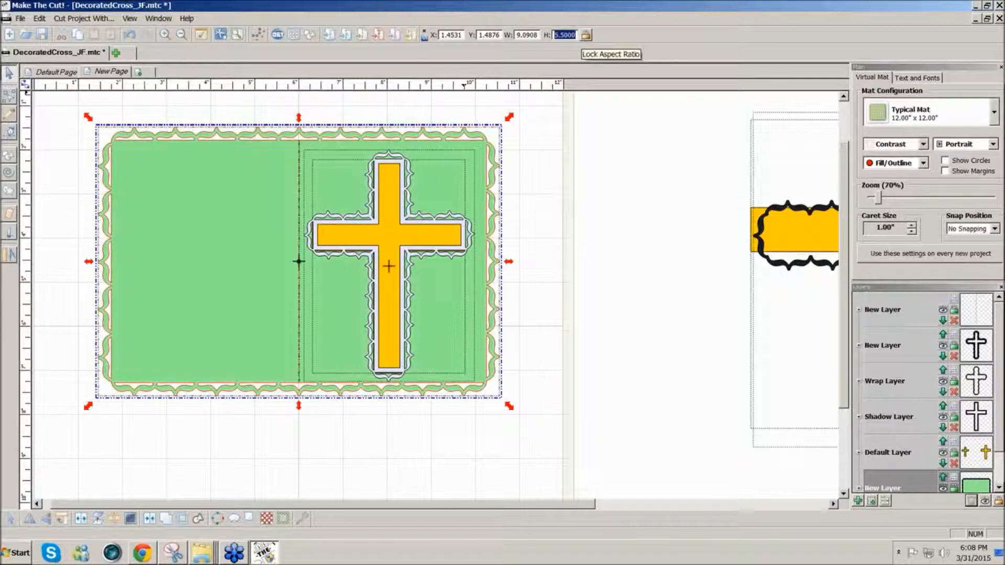
pyautogui.press('Return')
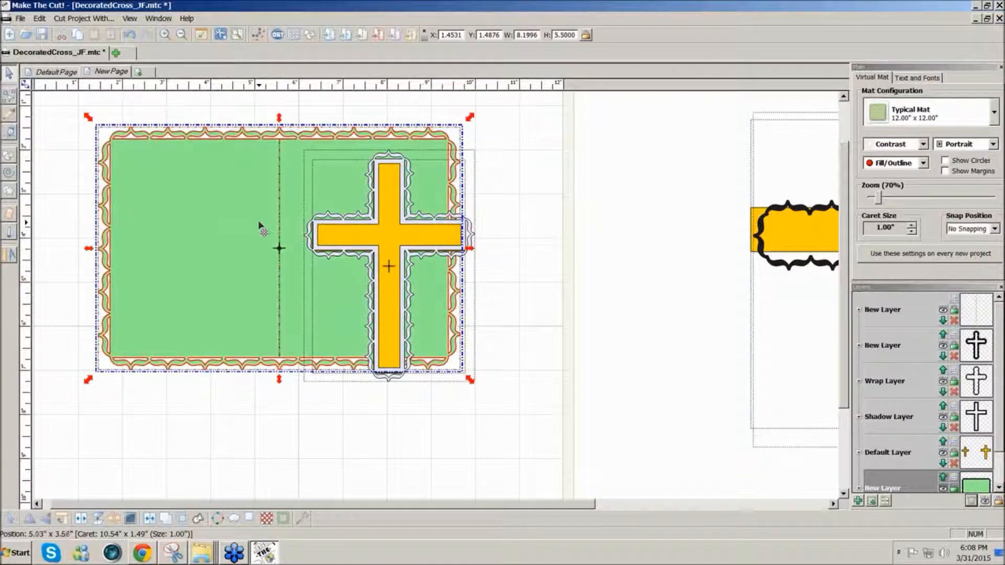
pyautogui.moveTo(260, 224); pyautogui.dragTo(280, 235)
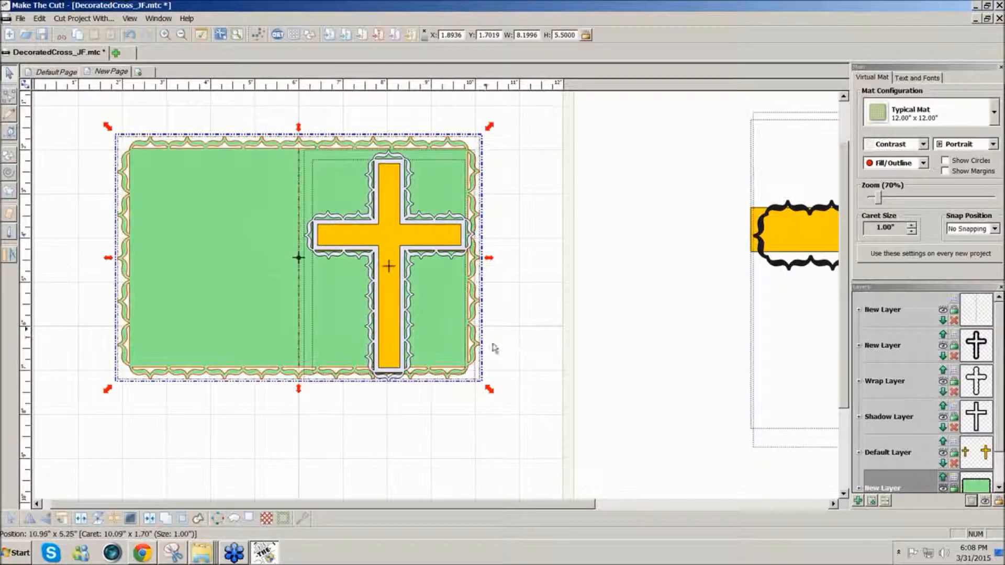
# Select the whole layered cross on the card front and nudge it slightly left and up
pyautogui.click(505, 408)
pyautogui.moveTo(478, 410); pyautogui.dragTo(297, 128)
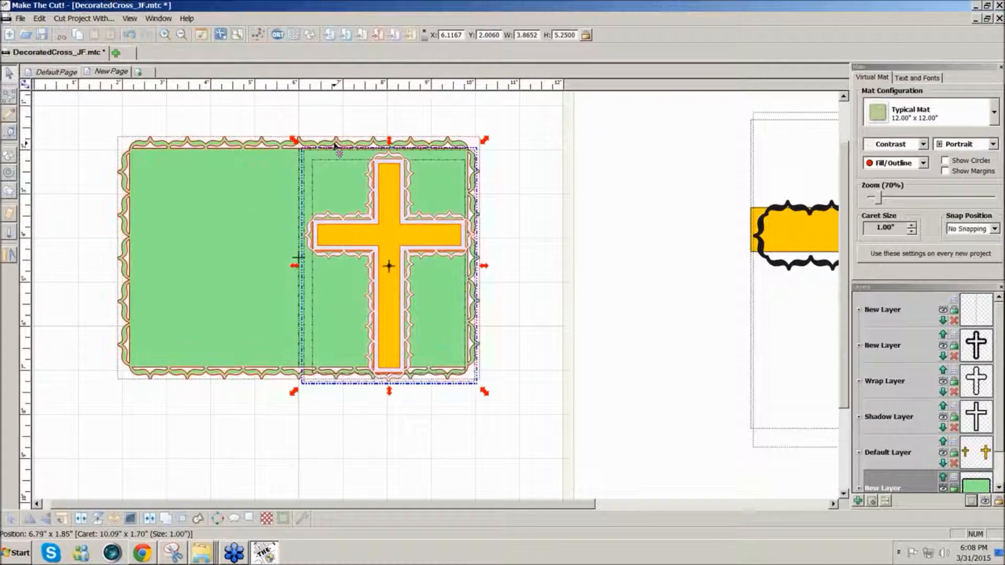
pyautogui.press('Left')
pyautogui.press('Left')
pyautogui.press('Left')
pyautogui.press('Left')
pyautogui.press('Left')
pyautogui.press('Left')
pyautogui.press('Up')
pyautogui.press('Up')
pyautogui.press('Up')
pyautogui.press('Up')
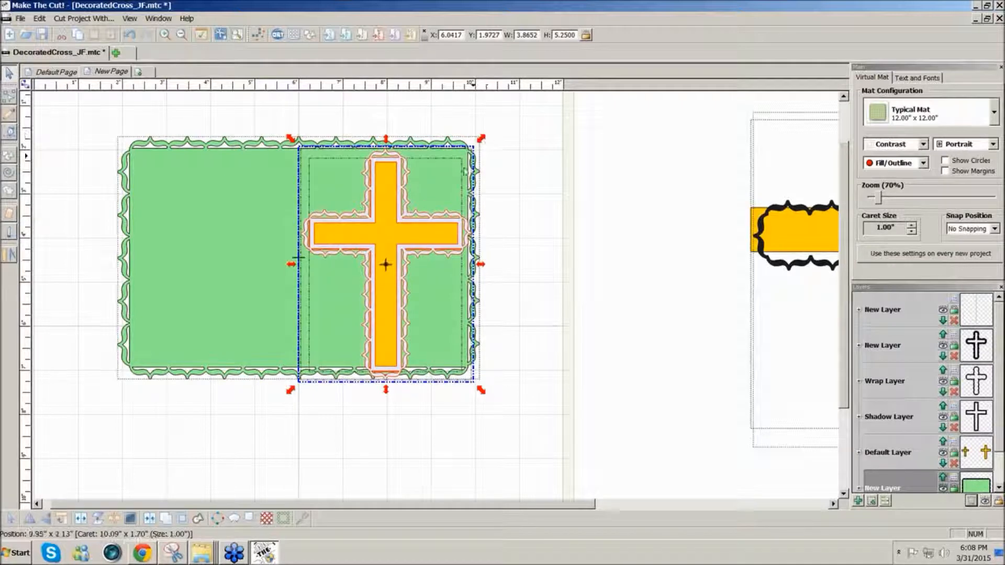
# Scale the layered cross down to about 3.48 by 4.73 inches and center it on the card's front panel
pyautogui.click(496, 260)
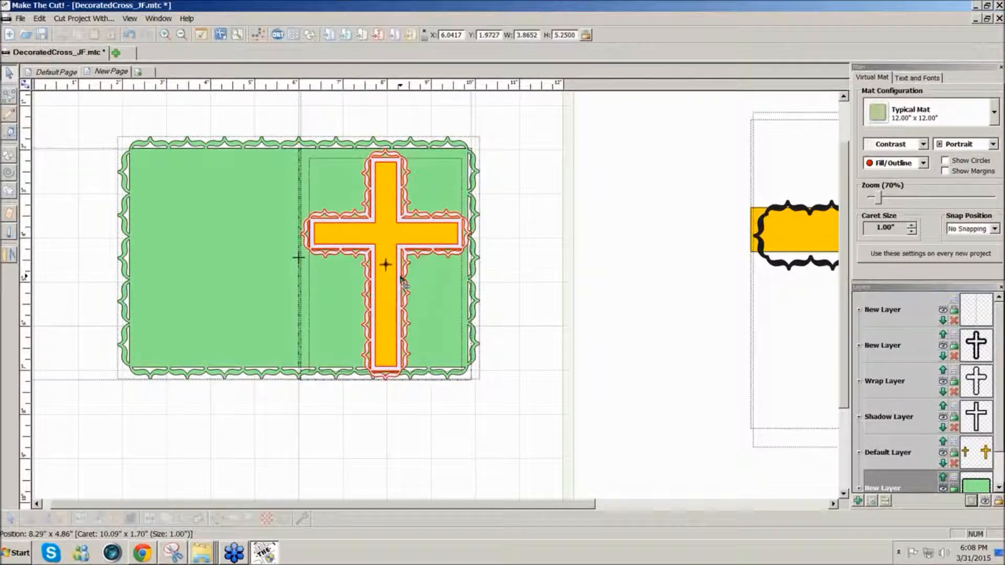
pyautogui.click(401, 280)
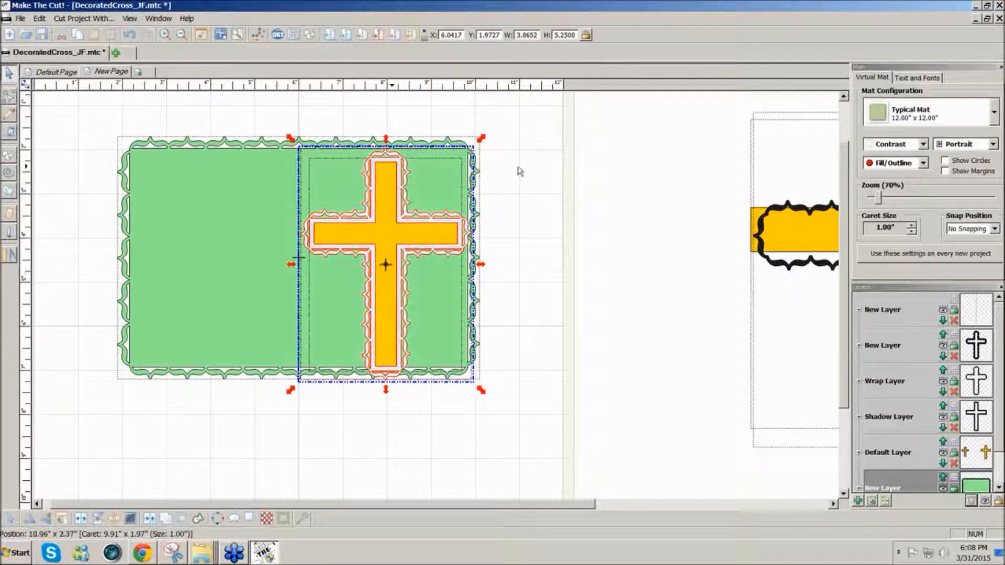
pyautogui.moveTo(481, 139); pyautogui.dragTo(464, 160)
pyautogui.moveTo(376, 251); pyautogui.dragTo(384, 236)
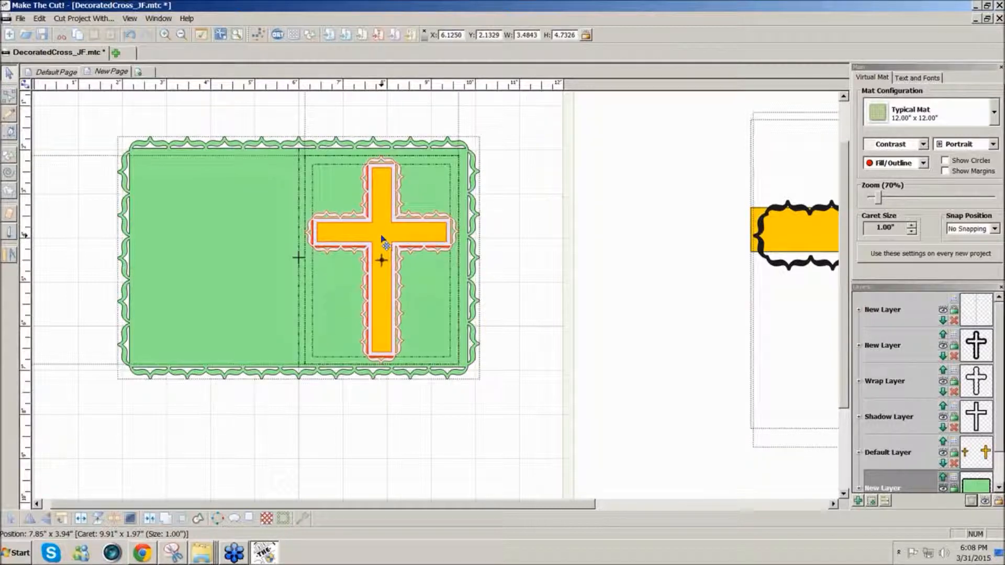
pyautogui.click(507, 249)
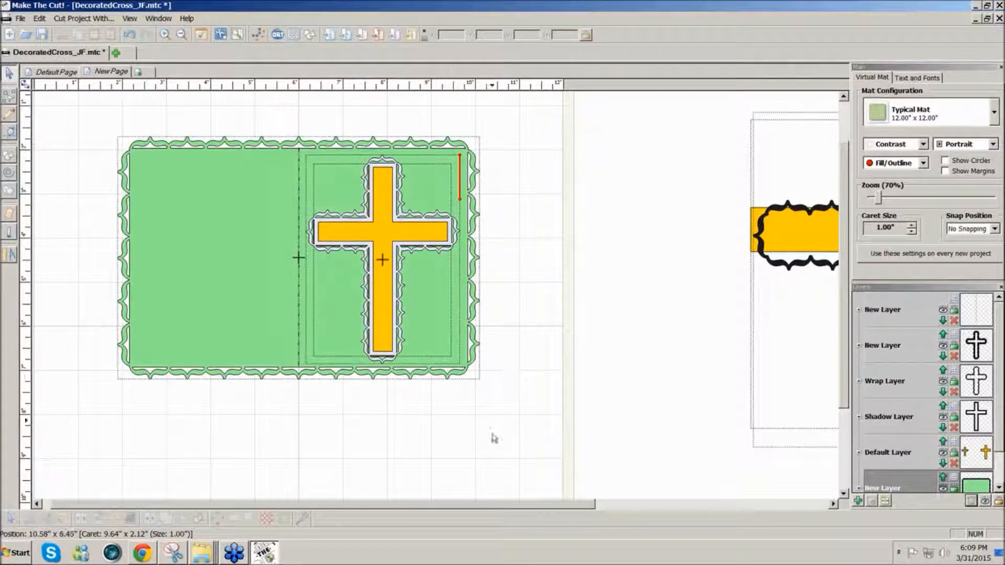
# Pull the decorated outline and the yellow cross apart beside the card, and undo those moves
pyautogui.moveTo(493, 506); pyautogui.dragTo(562, 506)
pyautogui.moveTo(328, 244); pyautogui.dragTo(589, 242)
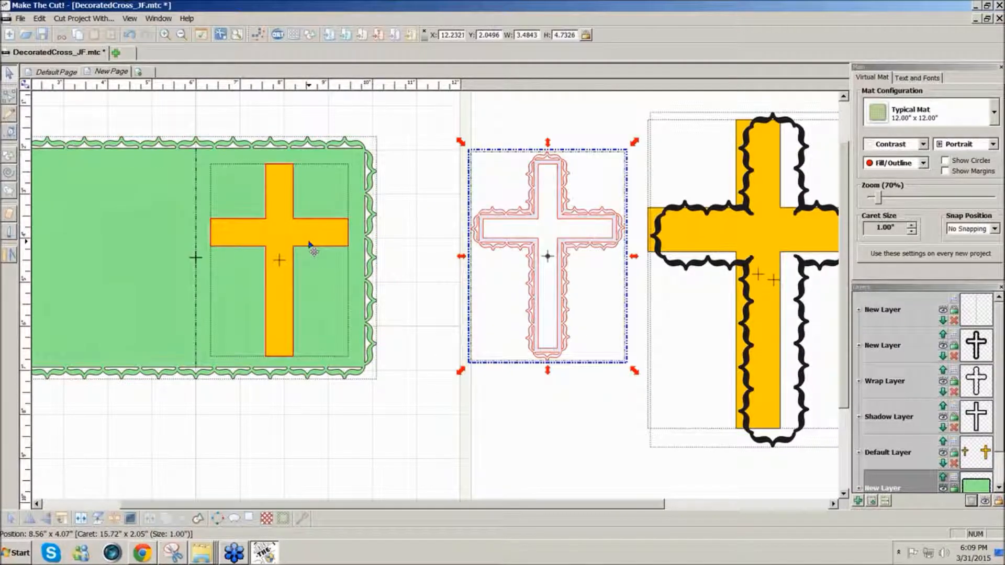
pyautogui.moveTo(309, 244); pyautogui.dragTo(473, 338)
pyautogui.moveTo(437, 434); pyautogui.dragTo(464, 471)
pyautogui.moveTo(562, 311); pyautogui.dragTo(635, 280)
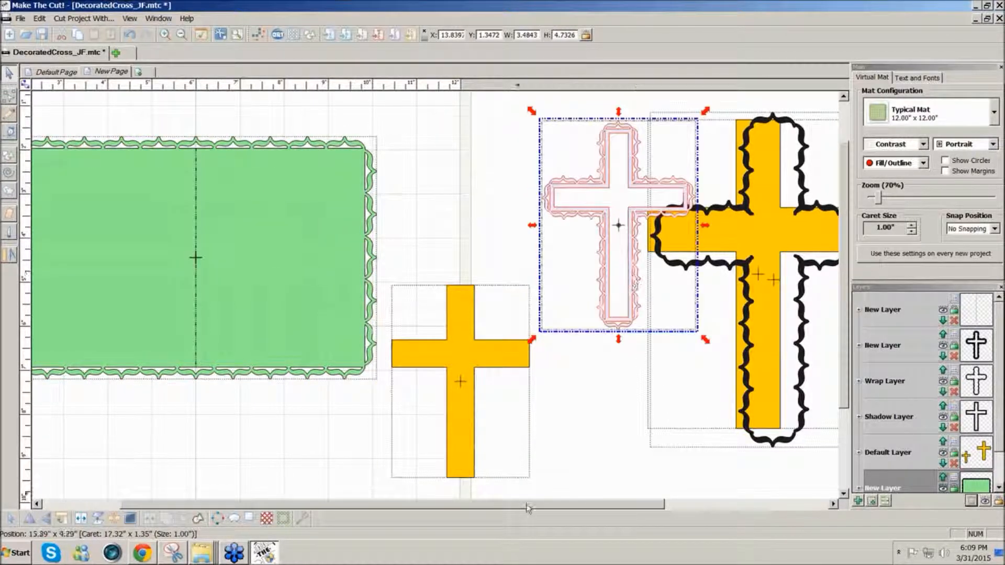
pyautogui.moveTo(527, 507); pyautogui.dragTo(669, 505)
pyautogui.hotkey('ctrl', 'z')
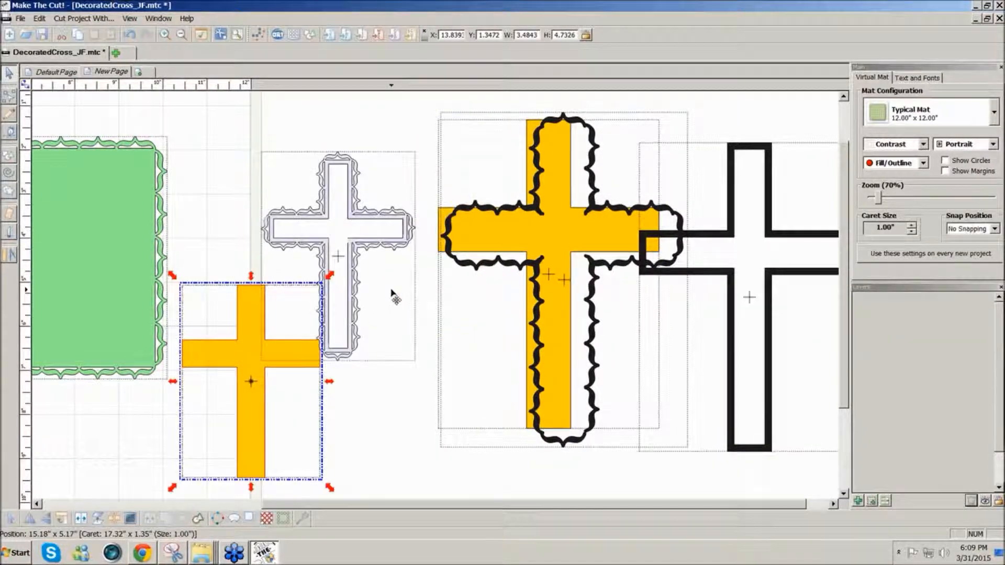
pyautogui.hotkey('ctrl', 'z')
pyautogui.hotkey('ctrl', 'z')
pyautogui.hotkey('ctrl', 'z')
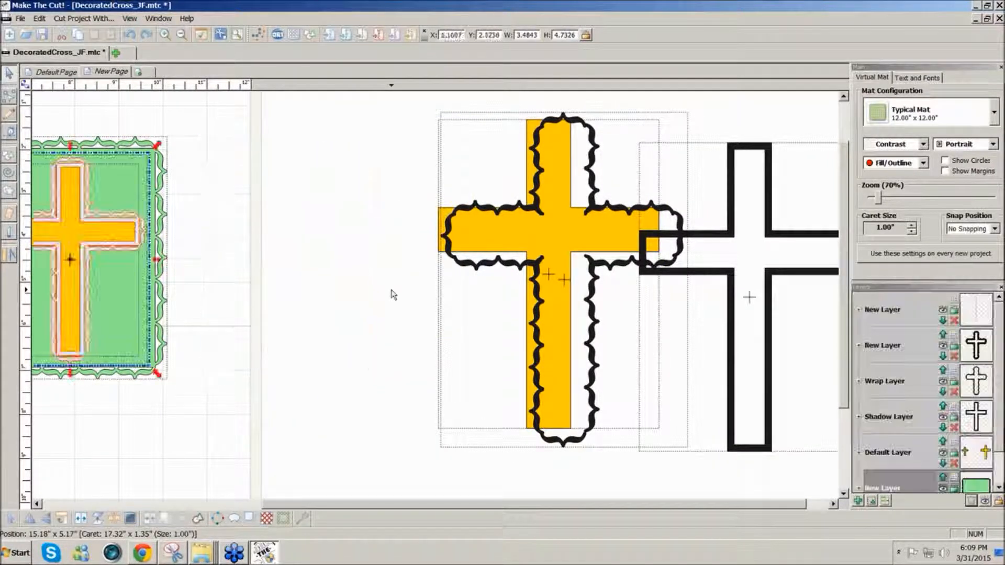
# Move the large black outline cross to the space between the card and the large yellow cross
pyautogui.click(768, 306)
pyautogui.moveTo(769, 308); pyautogui.dragTo(442, 296)
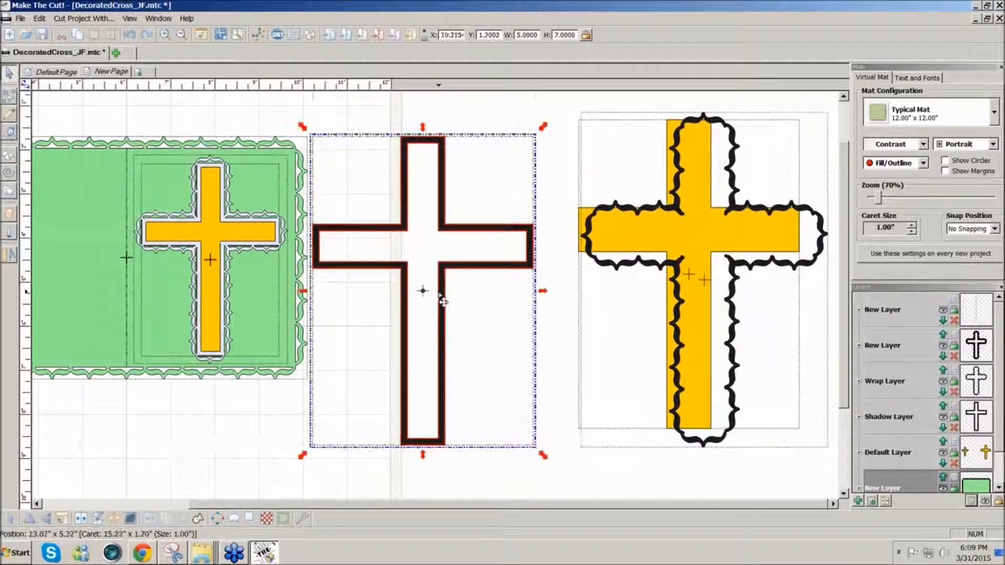
# Add a new page, paste the black outline cross into it and move it onto the mat
pyautogui.click(138, 72)
pyautogui.click(557, 267)
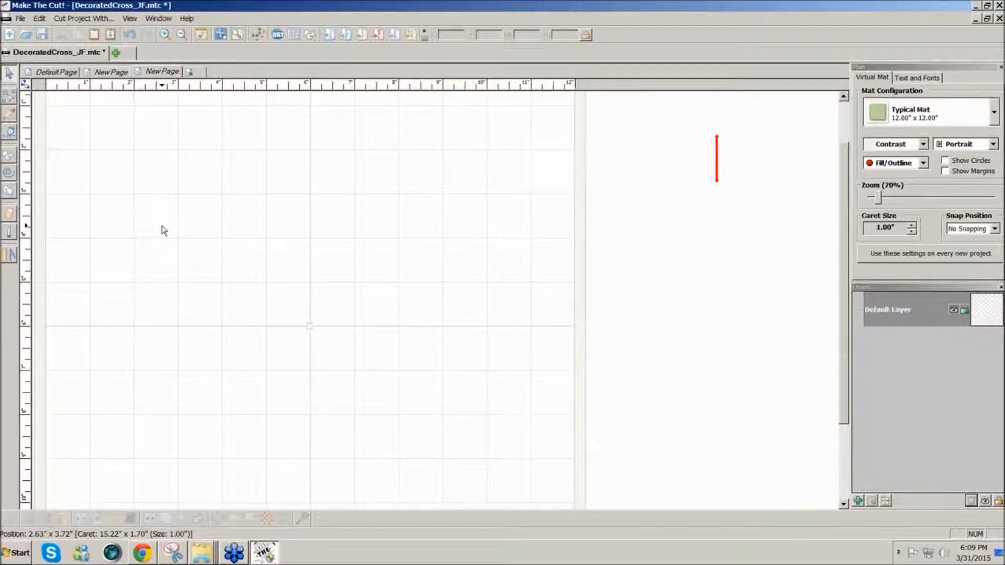
pyautogui.hotkey('ctrl', 'v')
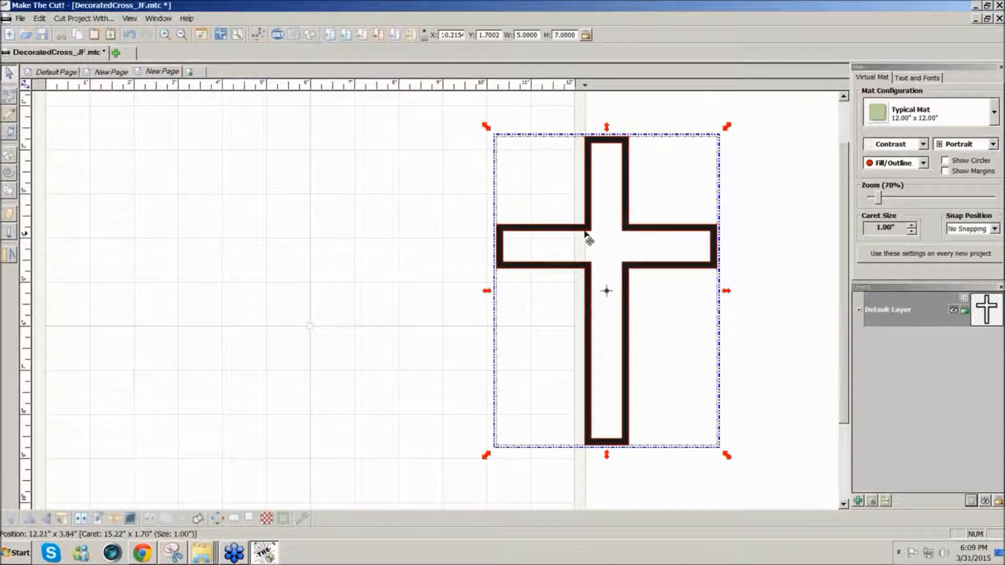
pyautogui.moveTo(586, 233); pyautogui.dragTo(273, 241)
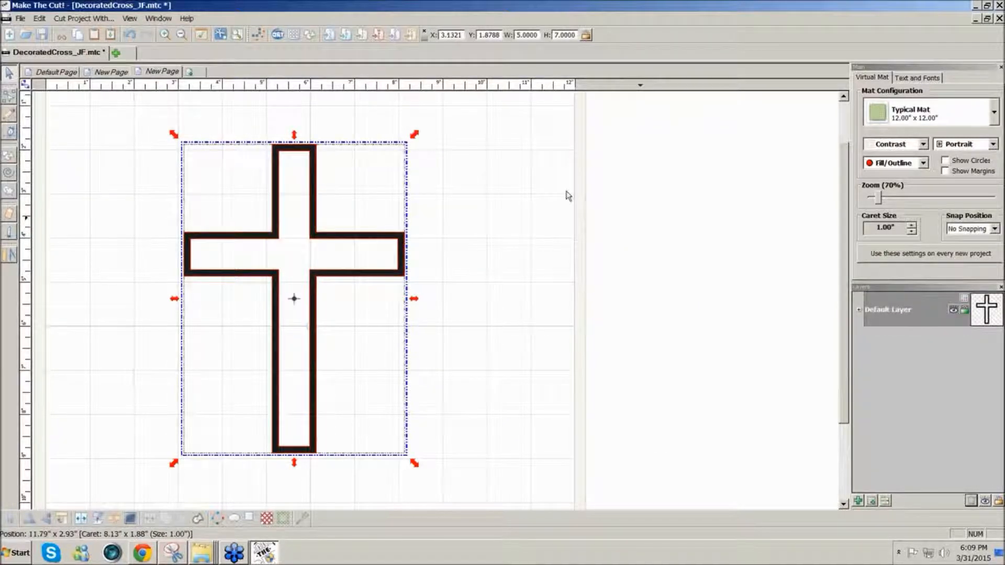
pyautogui.click(108, 73)
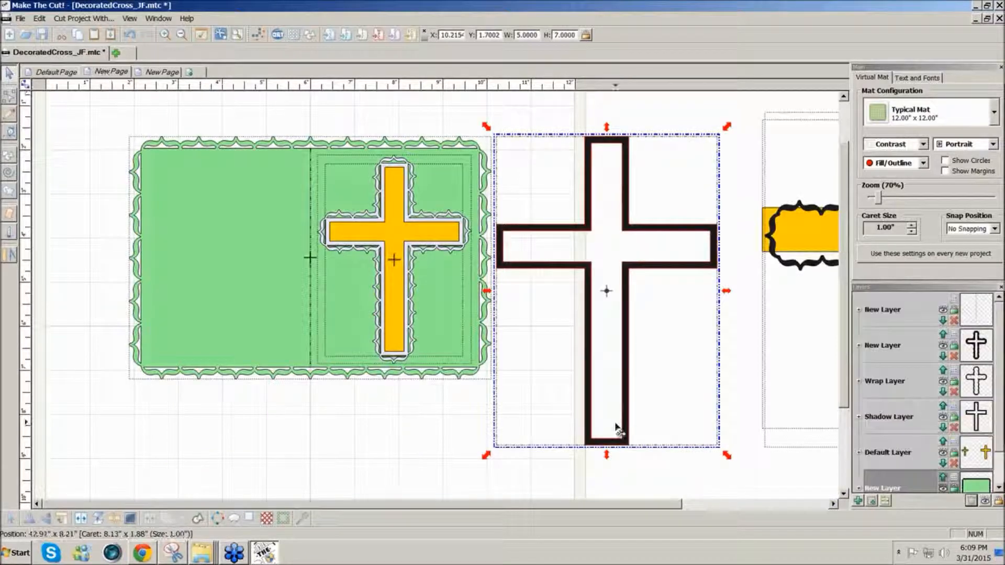
pyautogui.moveTo(574, 506)
pyautogui.mouseDown()
pyautogui.moveTo(774, 516)
pyautogui.moveTo(575, 508)
pyautogui.mouseUp()
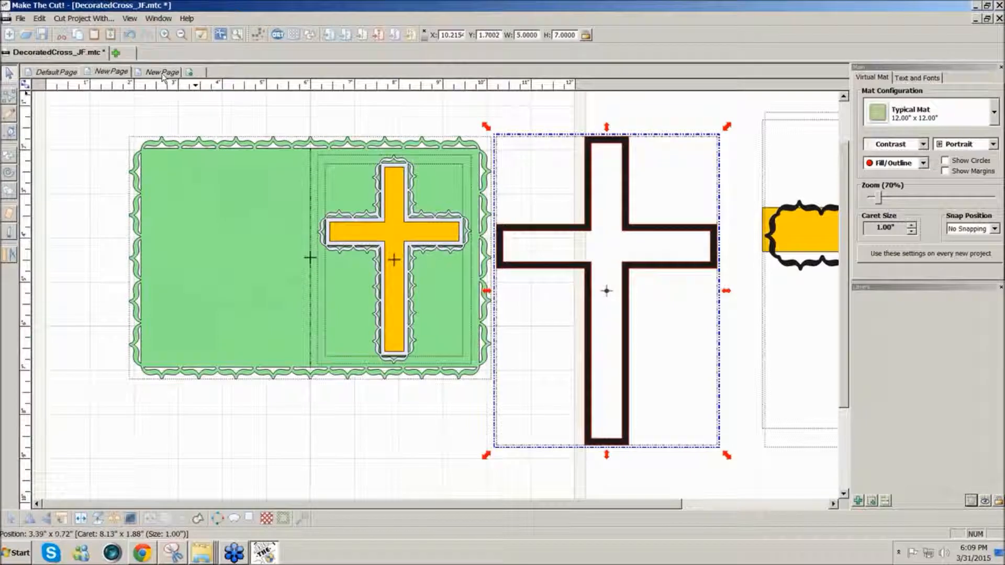
pyautogui.click(161, 72)
# Insert the Bell MT opening curly brace beside the upper arm of the outline cross
pyautogui.click(651, 185)
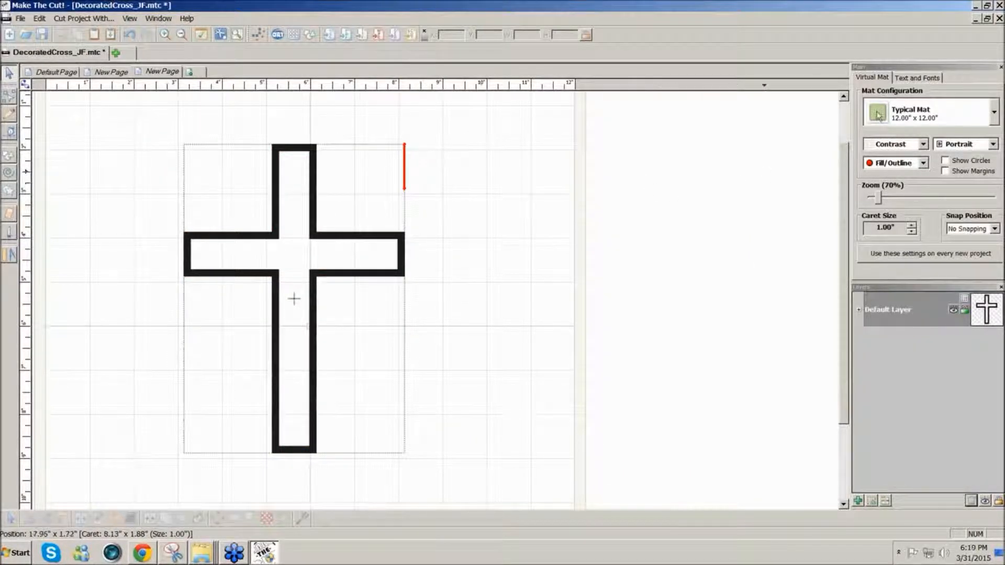
pyautogui.click(911, 80)
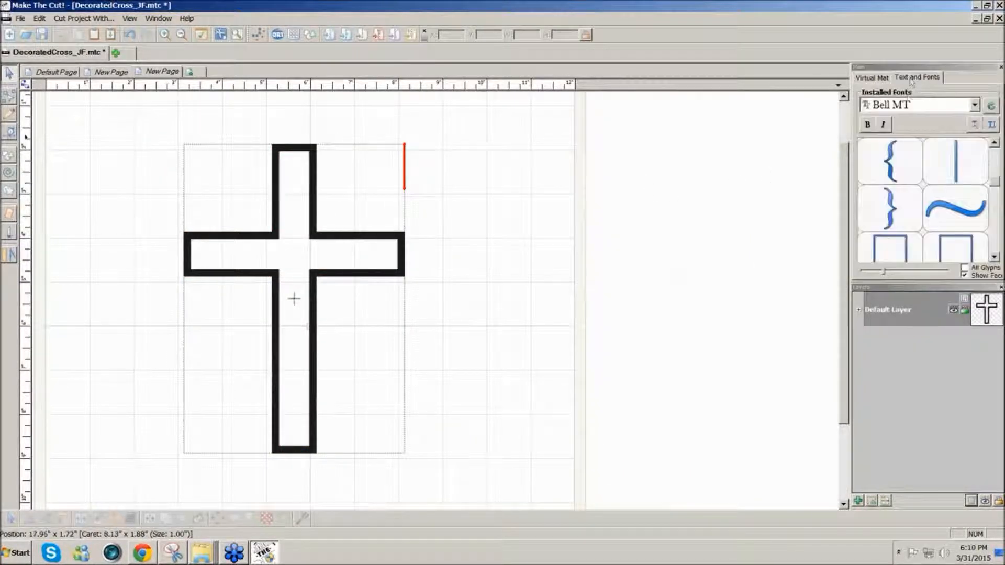
pyautogui.doubleClick(889, 173)
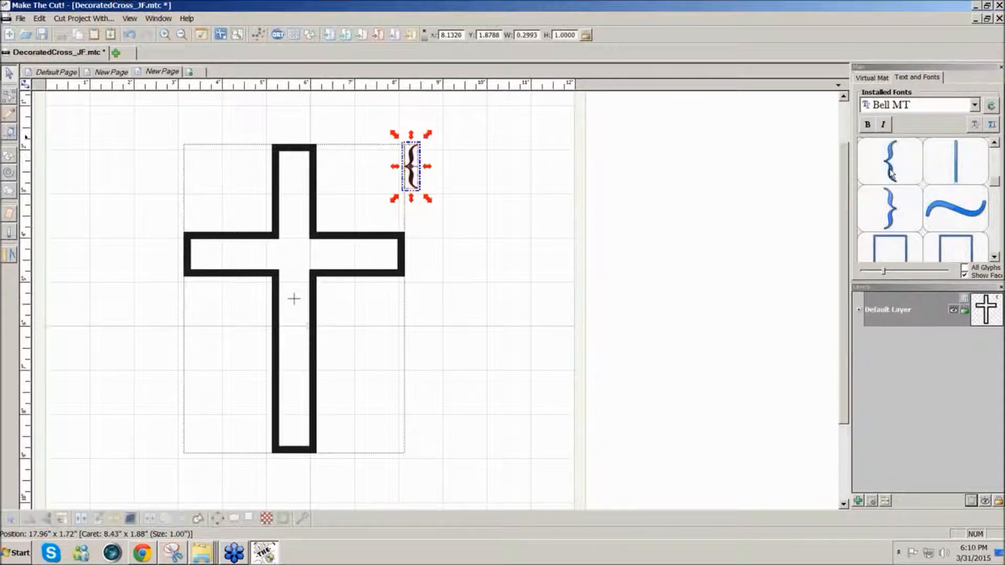
# Generate a shadow layer for the brace with a width of .02 in. and rounded corner joins
pyautogui.click(249, 519)
pyautogui.write('-')
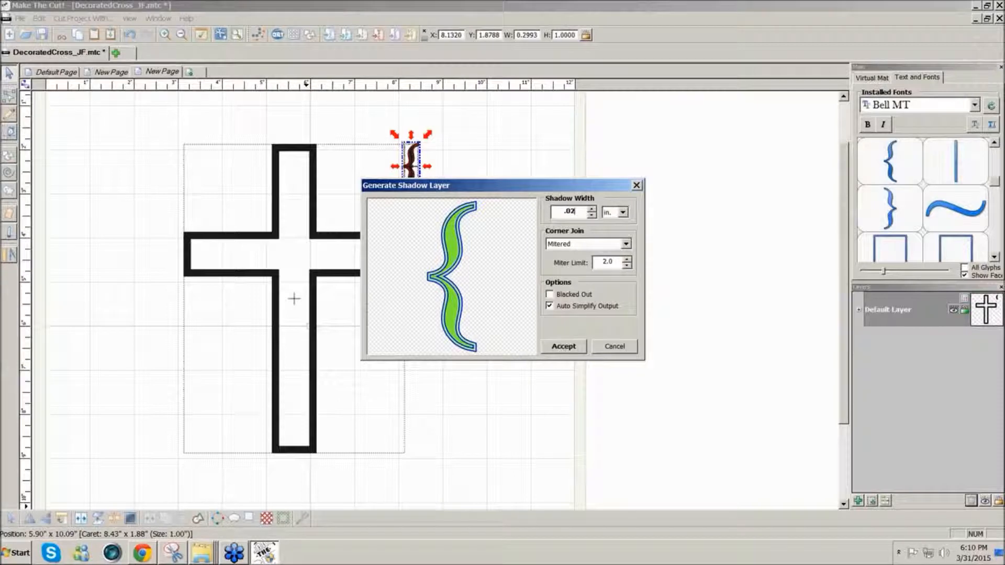
pyautogui.click(626, 244)
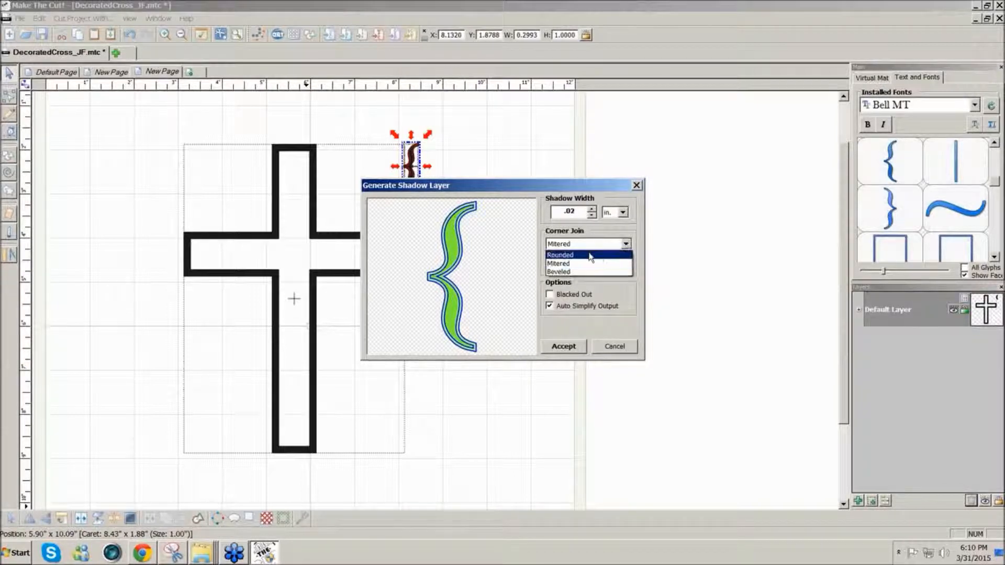
pyautogui.click(591, 256)
pyautogui.click(563, 348)
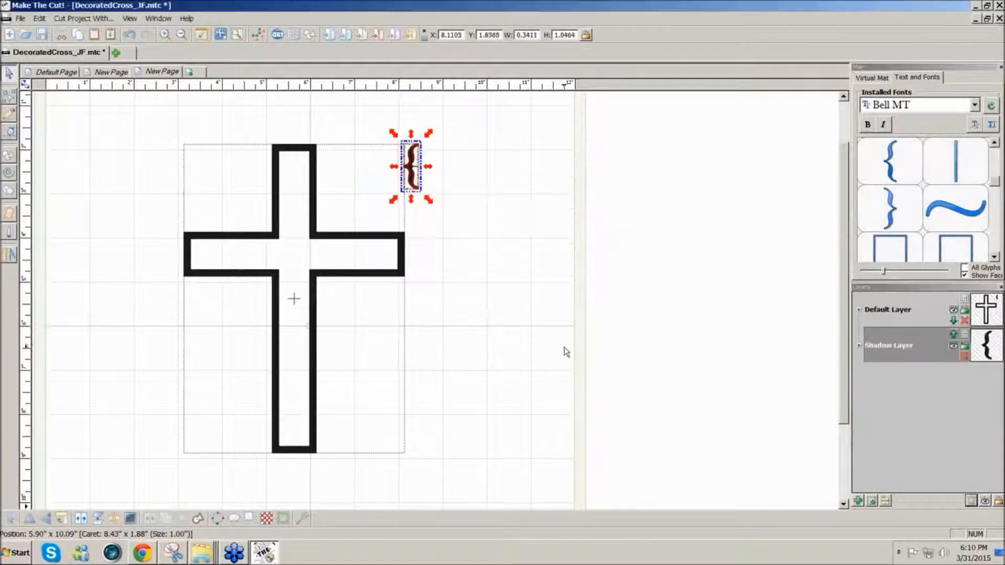
# Delete the original brace from inside its shadow and place a copy of the shadow brace near the mat's right edge
pyautogui.click(509, 242)
pyautogui.moveTo(415, 179); pyautogui.dragTo(477, 188)
pyautogui.press('Delete')
pyautogui.moveTo(417, 191); pyautogui.dragTo(588, 204)
pyautogui.click(448, 197)
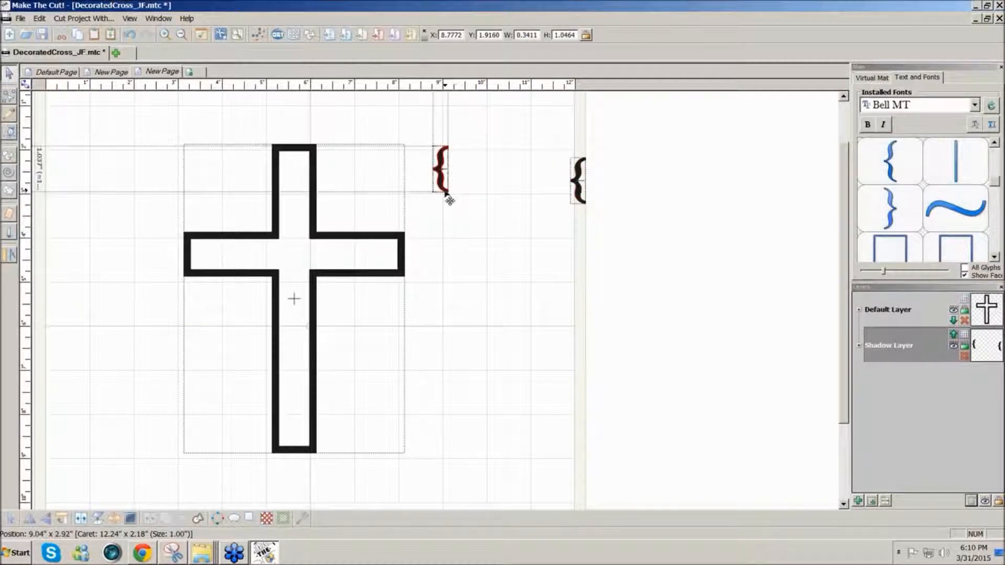
# Rotate the shadow brace to horizontal above the top of the cross and start wrapping it around the cross's path
pyautogui.click(63, 519)
pyautogui.moveTo(460, 177); pyautogui.dragTo(307, 139)
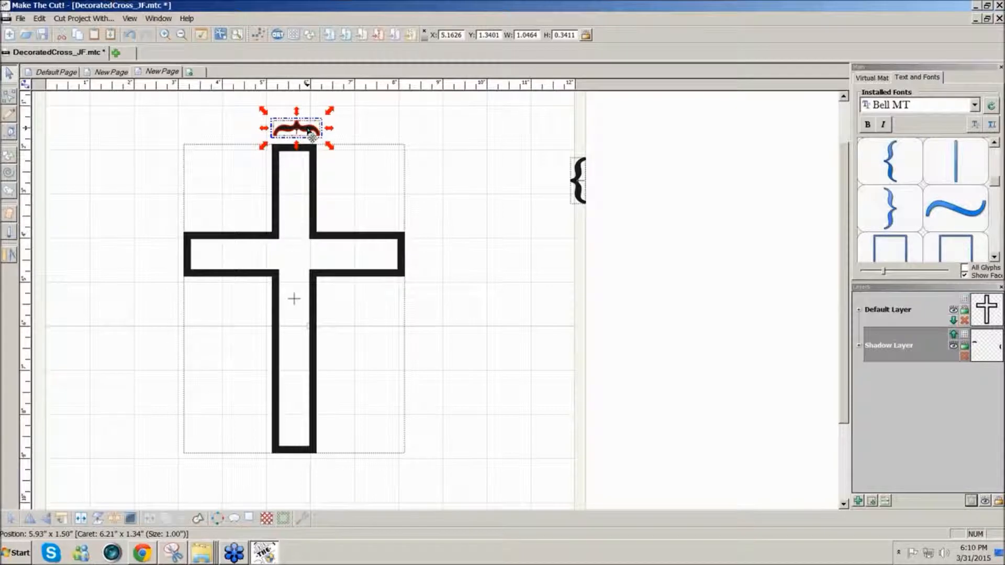
pyautogui.moveTo(312, 137); pyautogui.dragTo(312, 152)
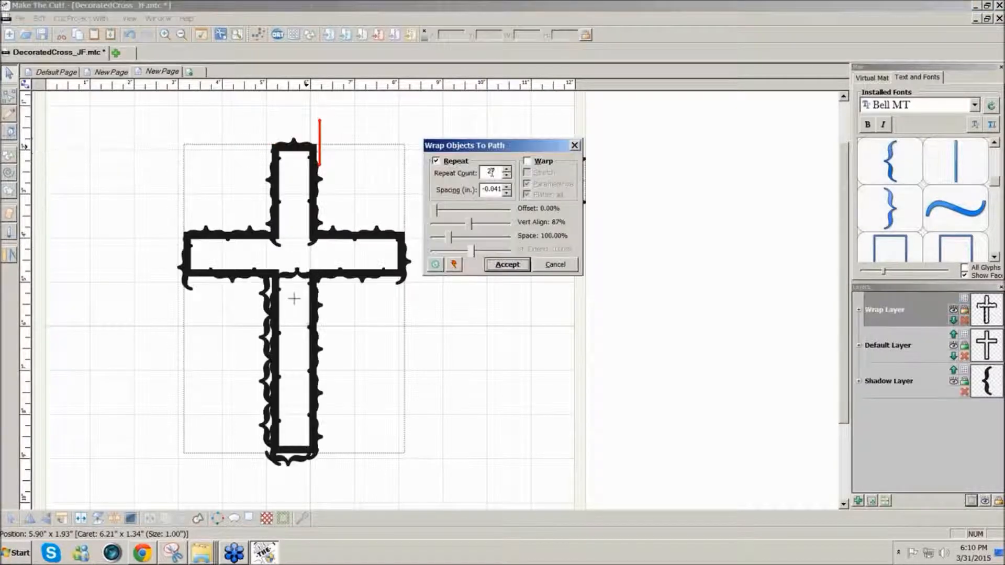
# Reduce the repeat count of the wrapped braces to 1
pyautogui.click(506, 176)
pyautogui.click(506, 176)
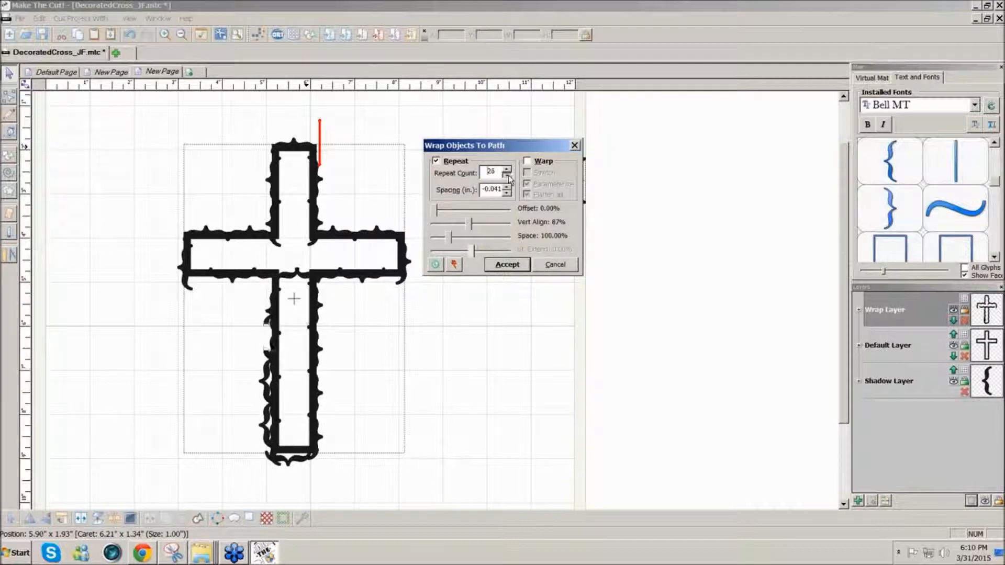
pyautogui.click(507, 176)
pyautogui.click(506, 176)
pyautogui.click(506, 176)
pyautogui.click(507, 177)
pyautogui.click(506, 176)
pyautogui.click(507, 176)
pyautogui.click(506, 176)
pyautogui.click(506, 176)
pyautogui.click(507, 176)
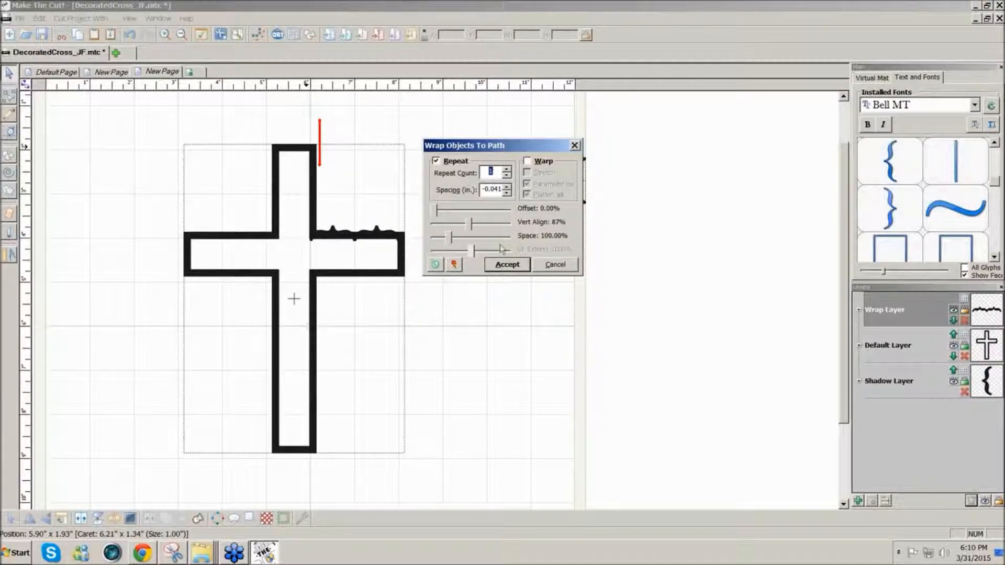
# Fit the wrapped braces inside the cross's lower shaft with a vertical alignment of -100% and an offset of 14.20%
pyautogui.moveTo(467, 225); pyautogui.dragTo(475, 229)
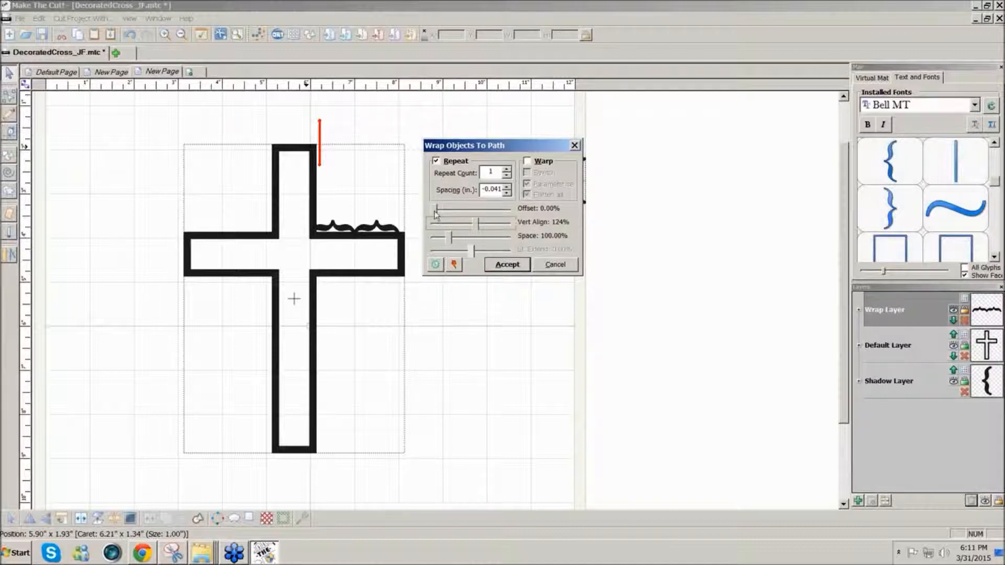
pyautogui.moveTo(435, 209)
pyautogui.mouseDown()
pyautogui.moveTo(510, 216)
pyautogui.moveTo(425, 219)
pyautogui.moveTo(492, 214)
pyautogui.moveTo(448, 211)
pyautogui.mouseUp()
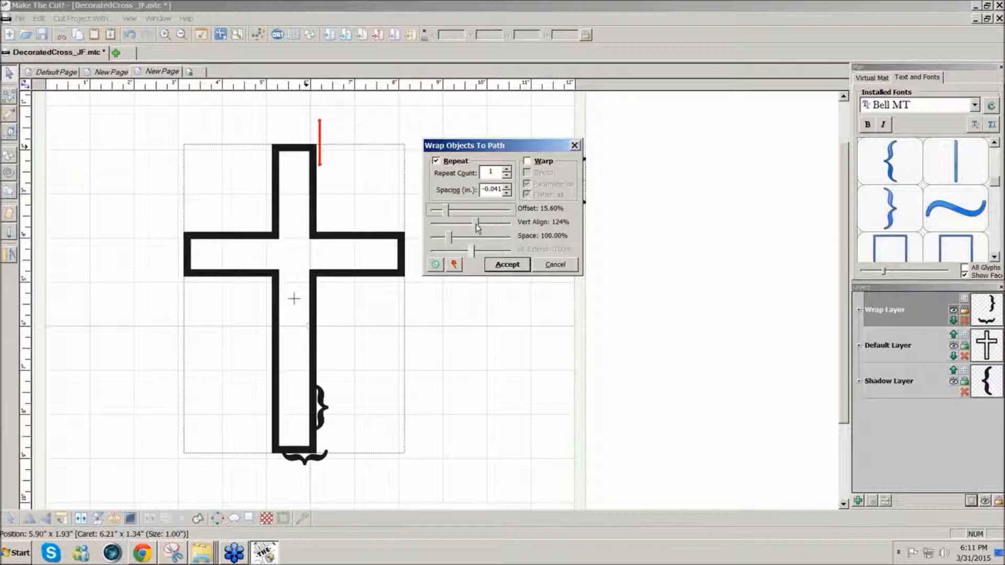
pyautogui.moveTo(477, 227); pyautogui.dragTo(437, 225)
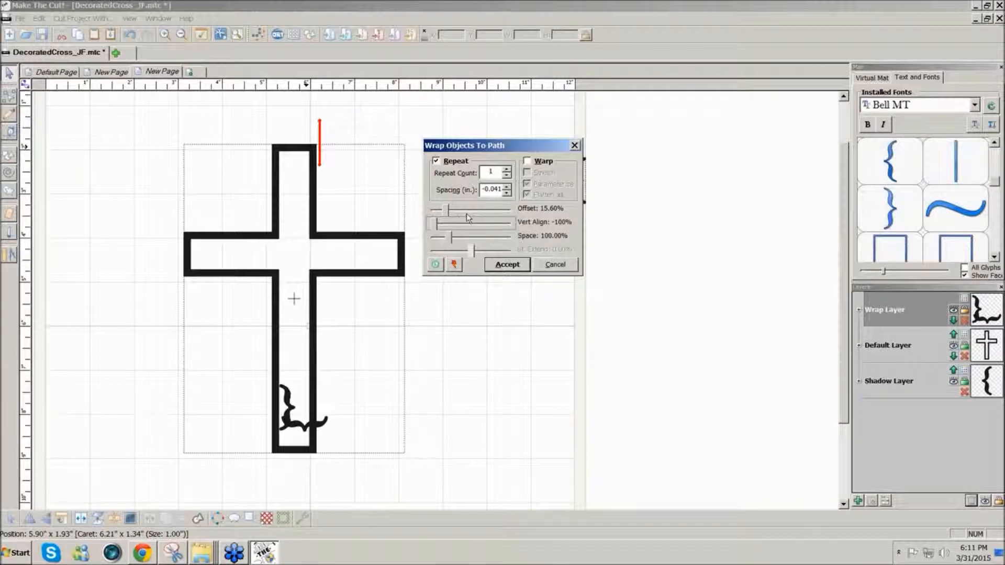
pyautogui.moveTo(457, 214); pyautogui.dragTo(446, 217)
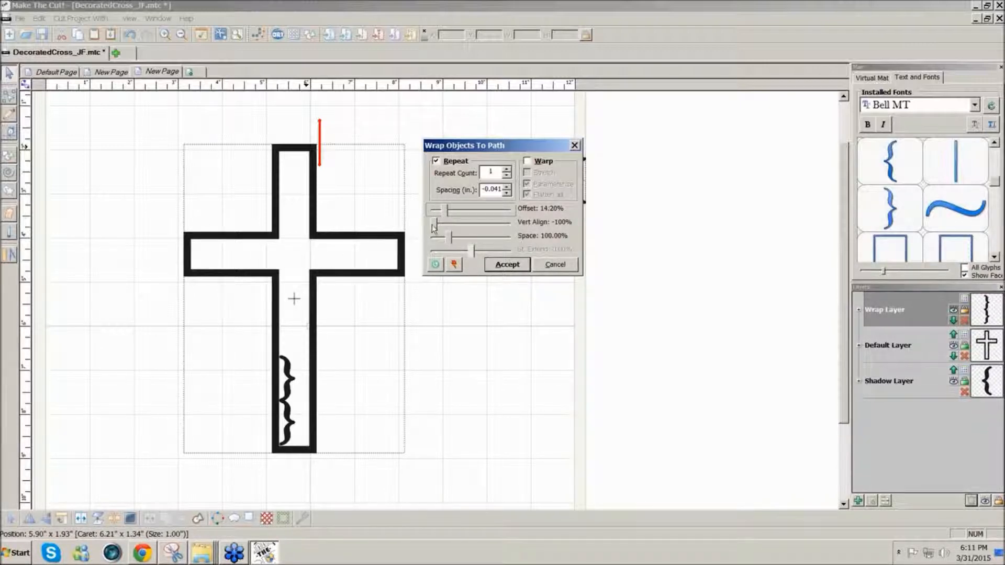
pyautogui.moveTo(433, 226); pyautogui.dragTo(427, 227)
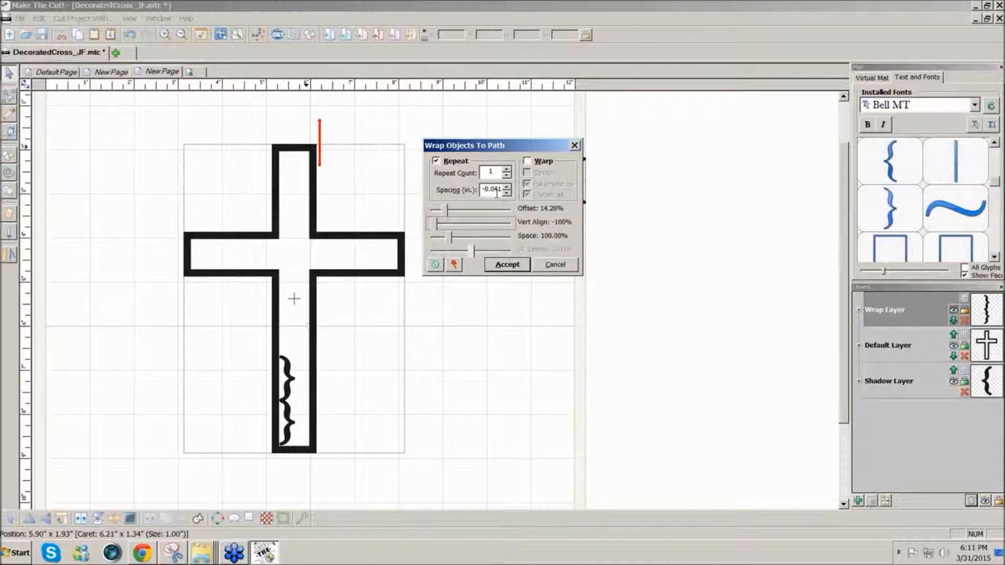
# Try higher repeat counts for the wrapped braces, up to 26, and return the count to 1
pyautogui.click(506, 170)
pyautogui.click(505, 170)
pyautogui.click(506, 170)
pyautogui.click(505, 170)
pyautogui.click(506, 170)
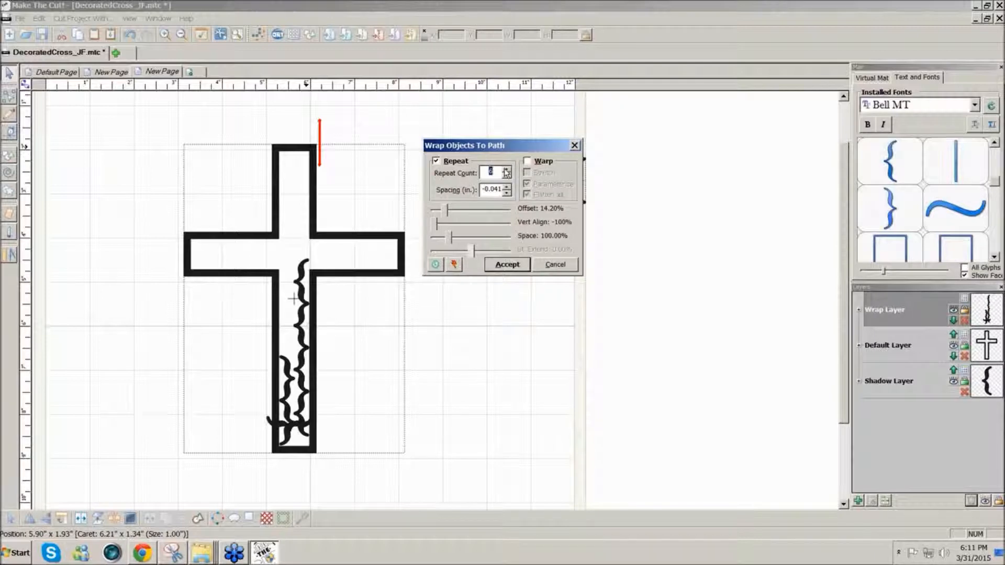
pyautogui.click(506, 170)
pyautogui.click(505, 170)
pyautogui.click(506, 170)
pyautogui.click(506, 170)
pyautogui.click(506, 170)
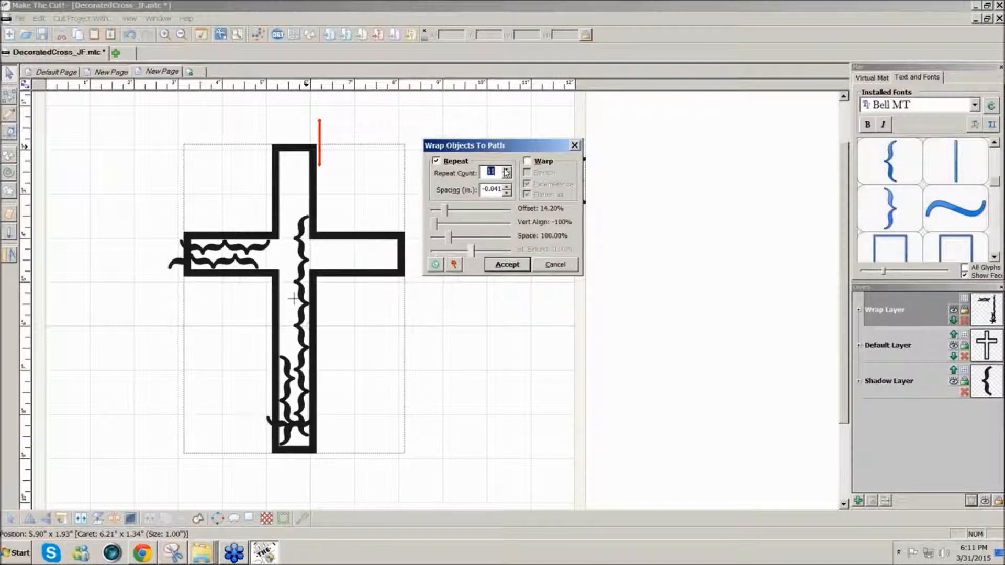
pyautogui.click(505, 170)
pyautogui.click(505, 170)
pyautogui.click(505, 170)
pyautogui.click(506, 170)
pyautogui.click(505, 170)
pyautogui.click(505, 170)
pyautogui.click(506, 170)
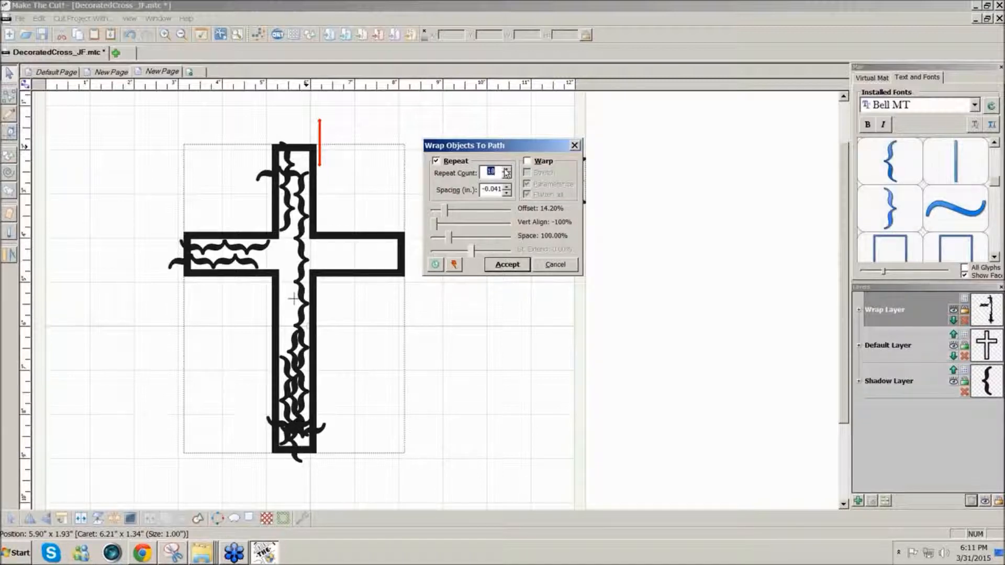
pyautogui.click(506, 170)
pyautogui.click(506, 170)
pyautogui.click(506, 170)
pyautogui.click(506, 170)
pyautogui.click(505, 171)
pyautogui.click(506, 170)
pyautogui.click(506, 170)
pyautogui.click(506, 170)
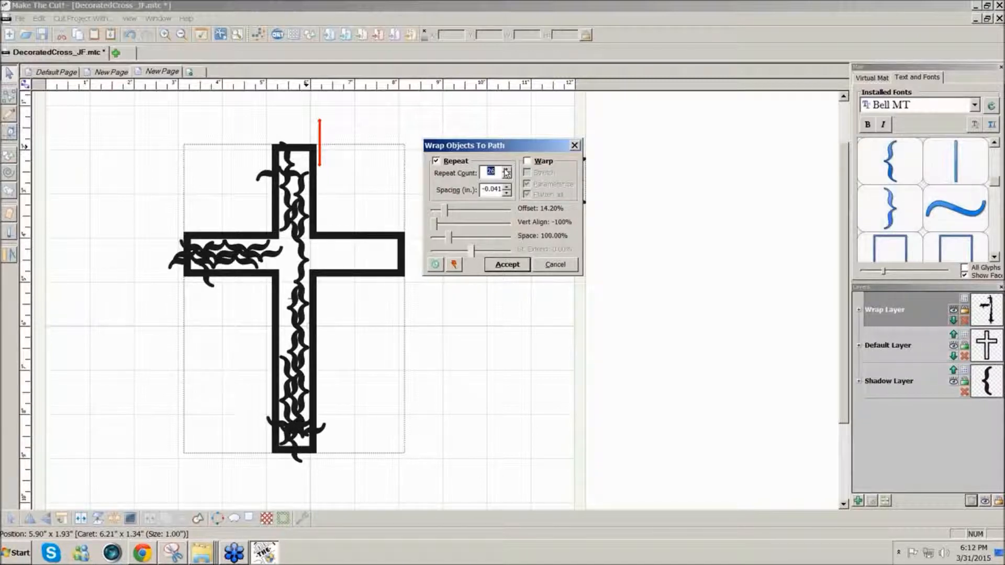
pyautogui.click(507, 177)
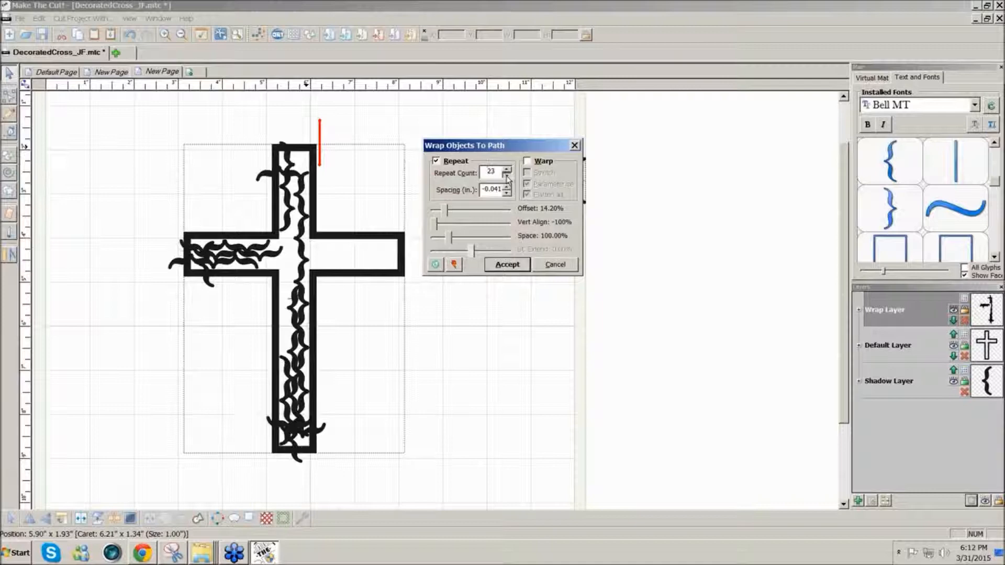
pyautogui.click(507, 177)
pyautogui.click(507, 177)
pyautogui.click(507, 177)
pyautogui.click(507, 178)
pyautogui.click(506, 177)
pyautogui.click(506, 178)
pyautogui.click(507, 177)
pyautogui.click(507, 177)
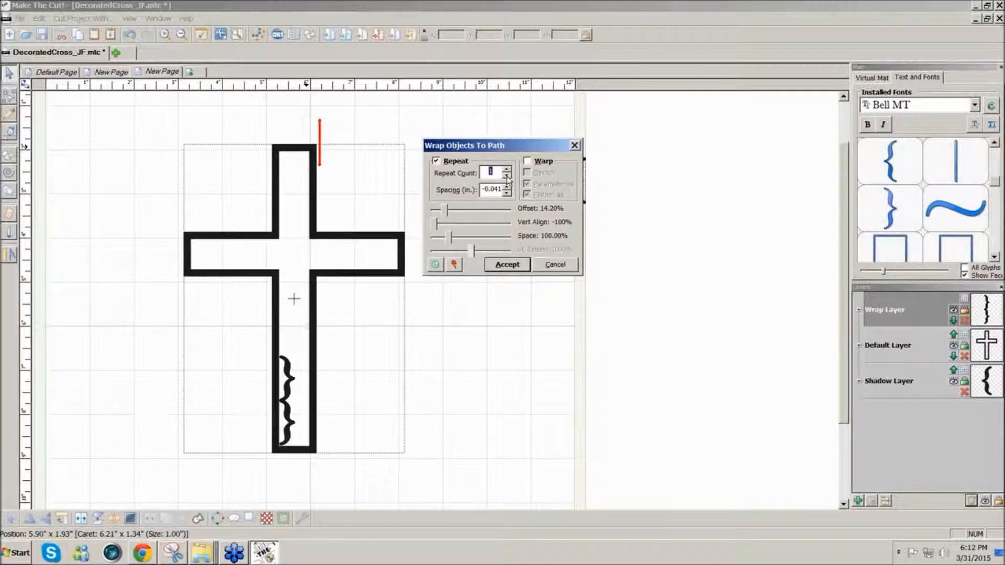
# Set the repeat count to 2 and shift the wrapped braces along the cross's shaft with an offset of 22.00%
pyautogui.click(507, 170)
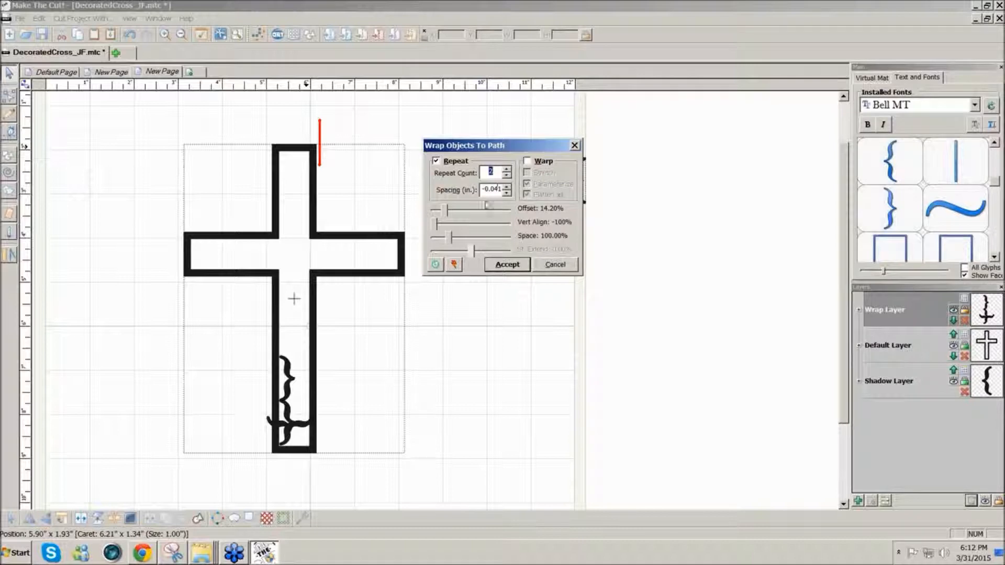
pyautogui.moveTo(443, 214); pyautogui.dragTo(450, 219)
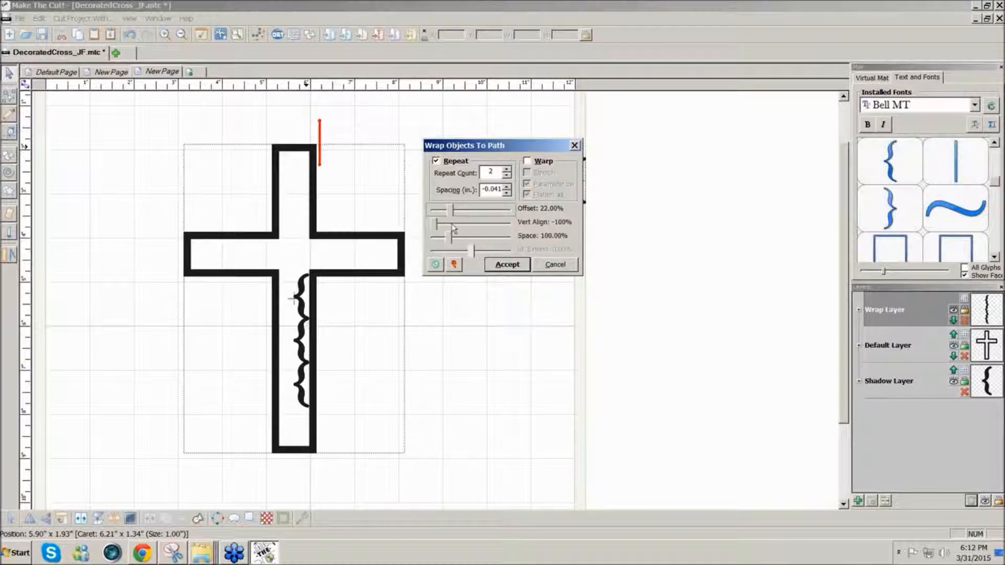
pyautogui.click(508, 169)
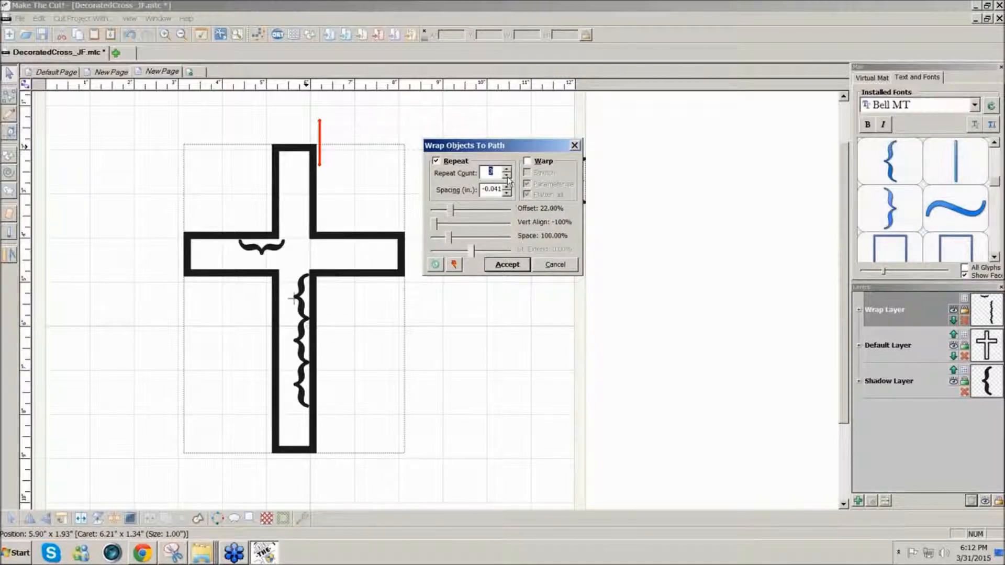
pyautogui.click(507, 176)
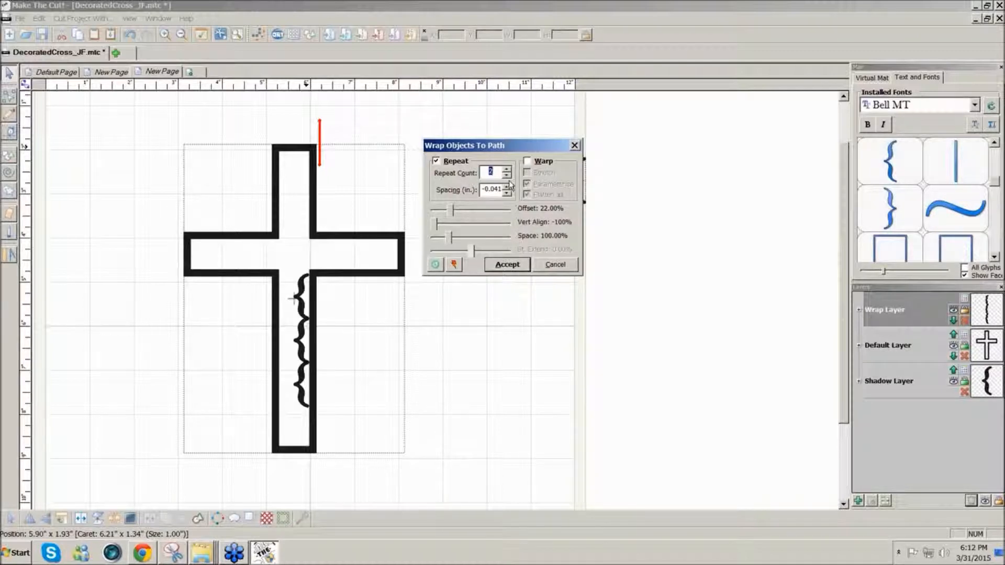
# Lower the wrap offset to about 20.2% so the brace row ends at the inner bottom edge of the shaft
pyautogui.click(435, 224)
pyautogui.moveTo(435, 226); pyautogui.dragTo(429, 230)
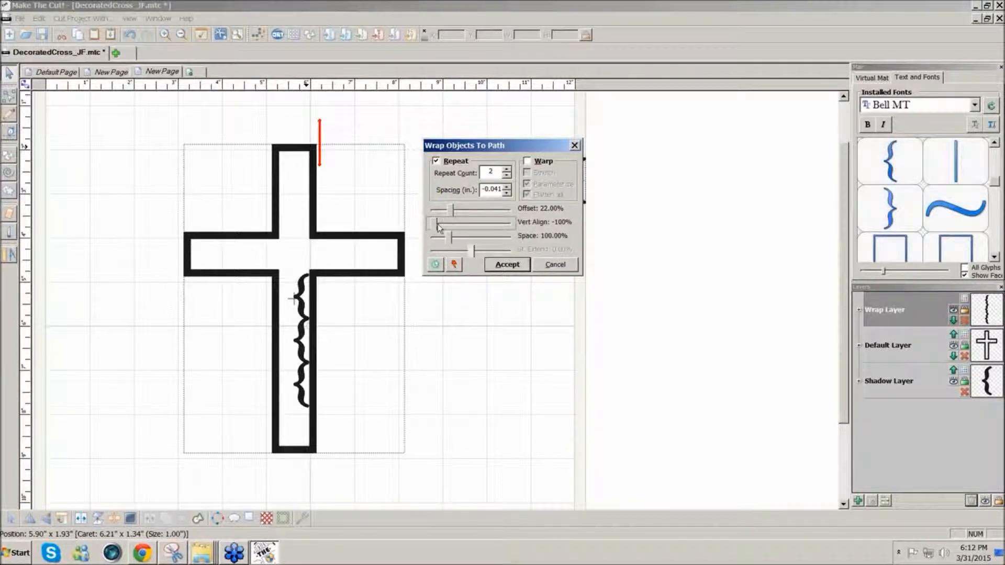
pyautogui.moveTo(453, 216); pyautogui.dragTo(451, 219)
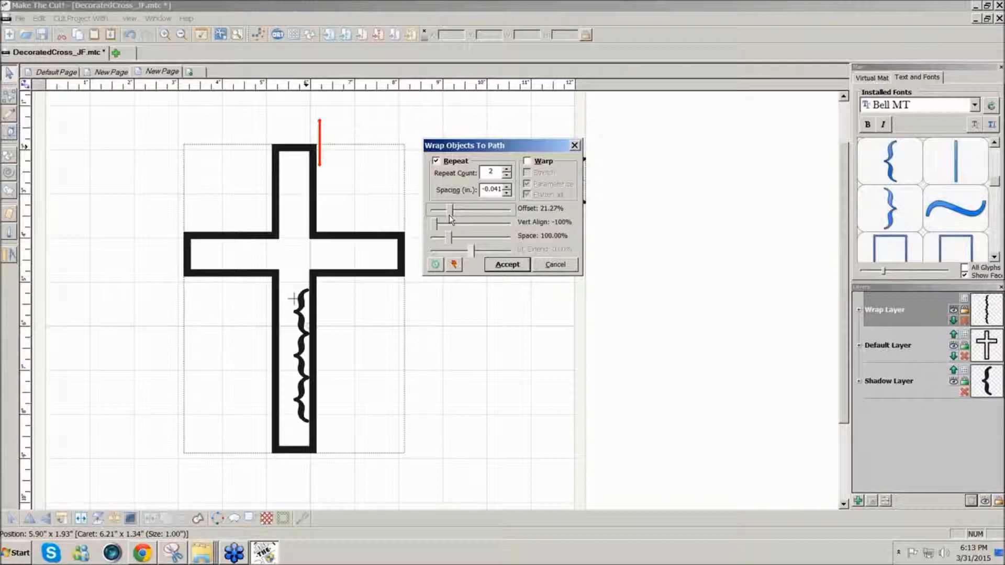
pyautogui.moveTo(450, 220); pyautogui.dragTo(450, 220)
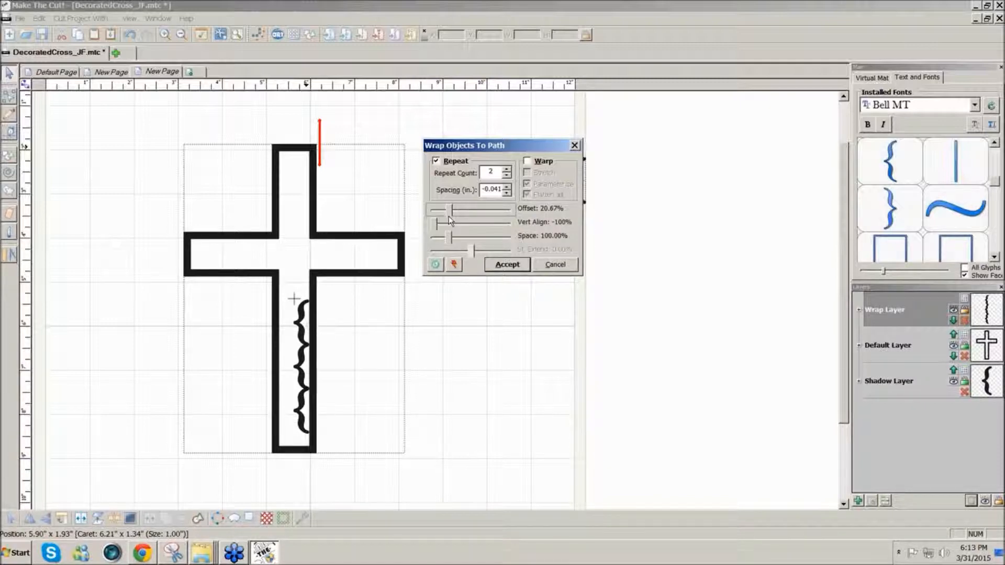
pyautogui.press('Left')
pyautogui.press('Left')
pyautogui.press('Left')
pyautogui.press('Left')
pyautogui.press('Left')
pyautogui.press('Left')
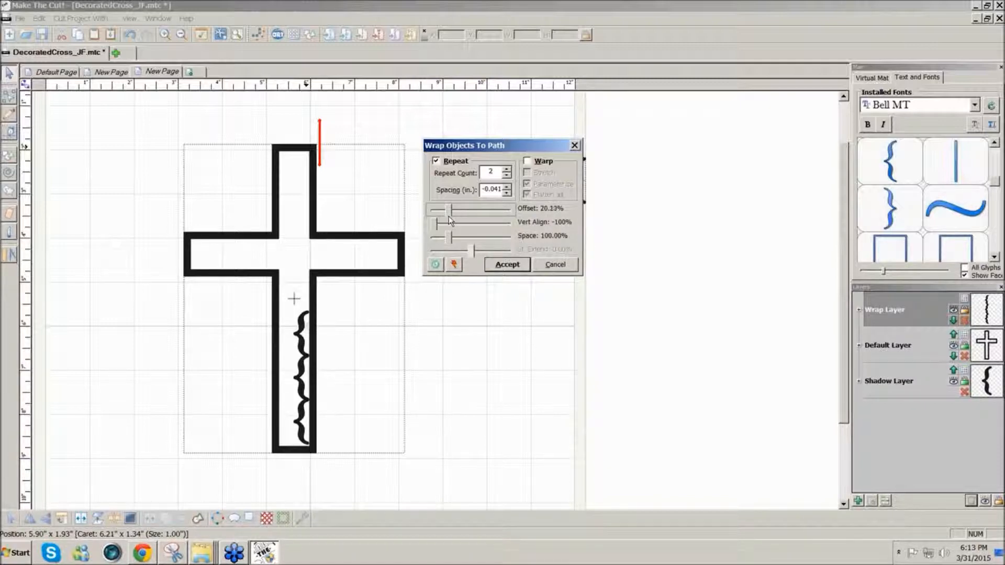
# Set the wrap repeat count to 3 and accept the wrap without welding the overlapping paths
pyautogui.click(506, 169)
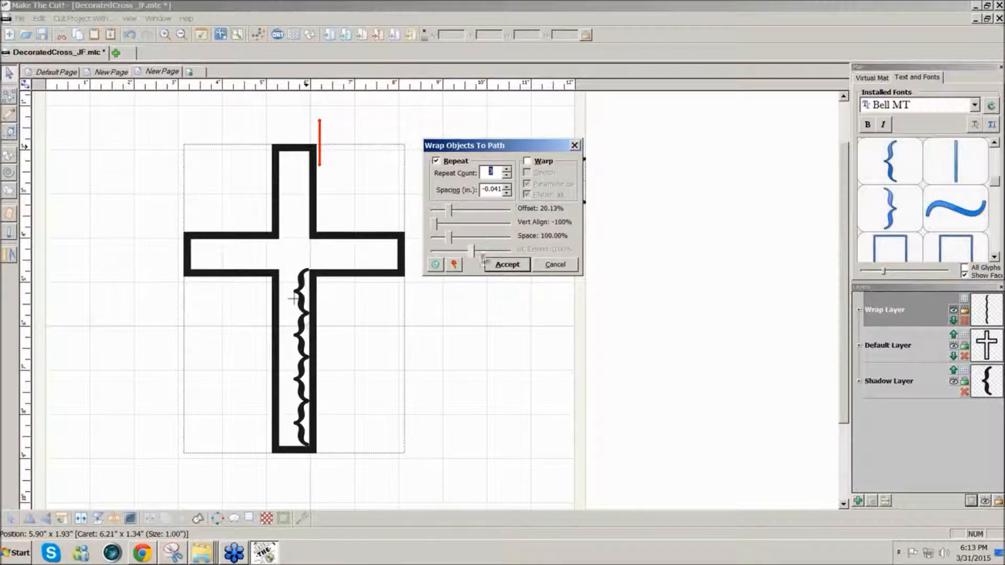
pyautogui.click(507, 265)
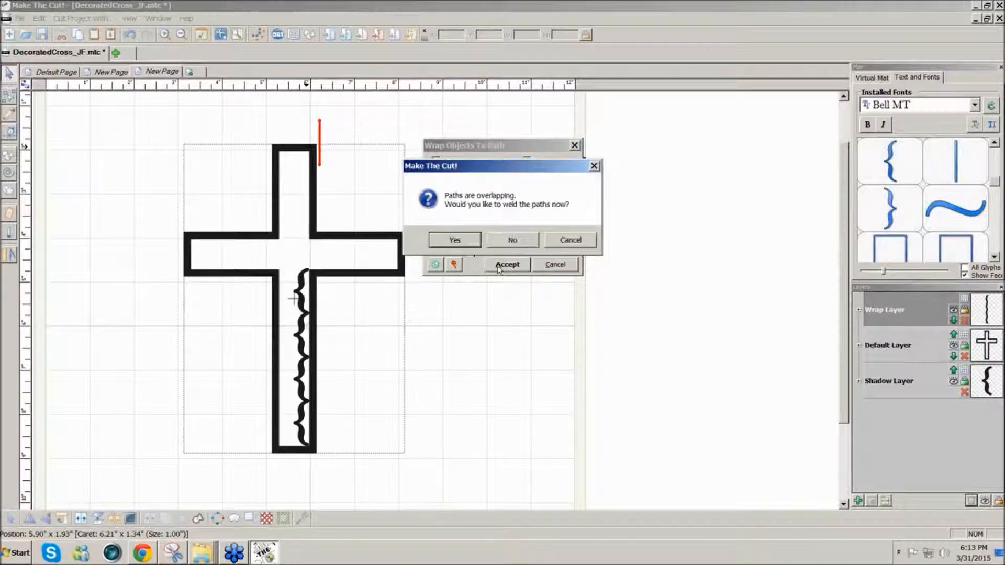
pyautogui.click(513, 240)
# Nudge the wrapped brace row right so it meets the inner right edge of the cross's lower shaft
pyautogui.press('Right')
pyautogui.press('Right')
pyautogui.press('Right')
pyautogui.press('Right')
pyautogui.press('Right')
pyautogui.press('Right')
pyautogui.press('Right')
# Place a mirrored copy of the brace row along the lower shaft's left inner edge and nudge the right row down slightly
pyautogui.moveTo(366, 477); pyautogui.dragTo(285, 263)
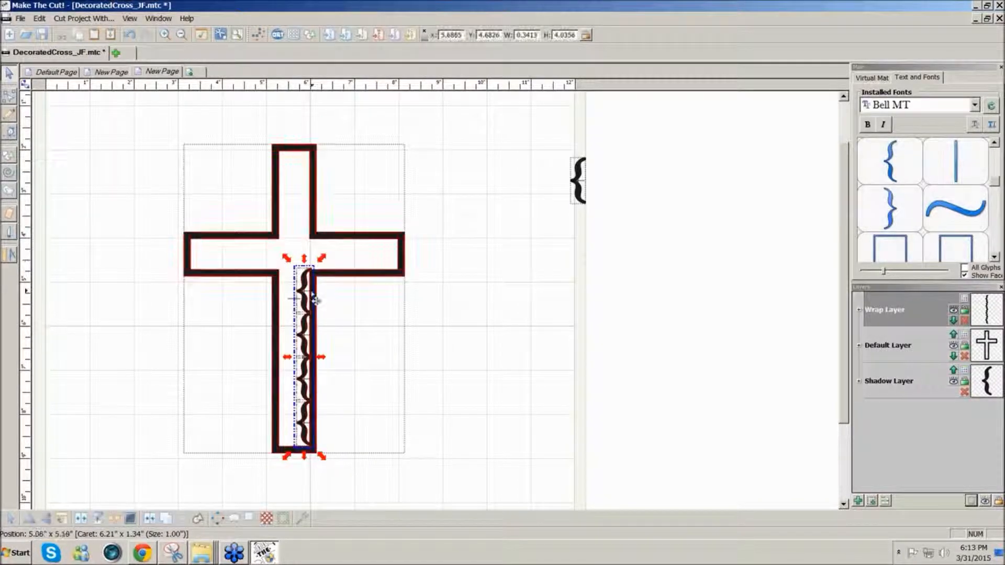
pyautogui.moveTo(315, 300); pyautogui.dragTo(225, 307)
pyautogui.moveTo(228, 430); pyautogui.dragTo(289, 437)
pyautogui.moveTo(356, 478); pyautogui.dragTo(288, 255)
pyautogui.press('Down')
pyautogui.press('Down')
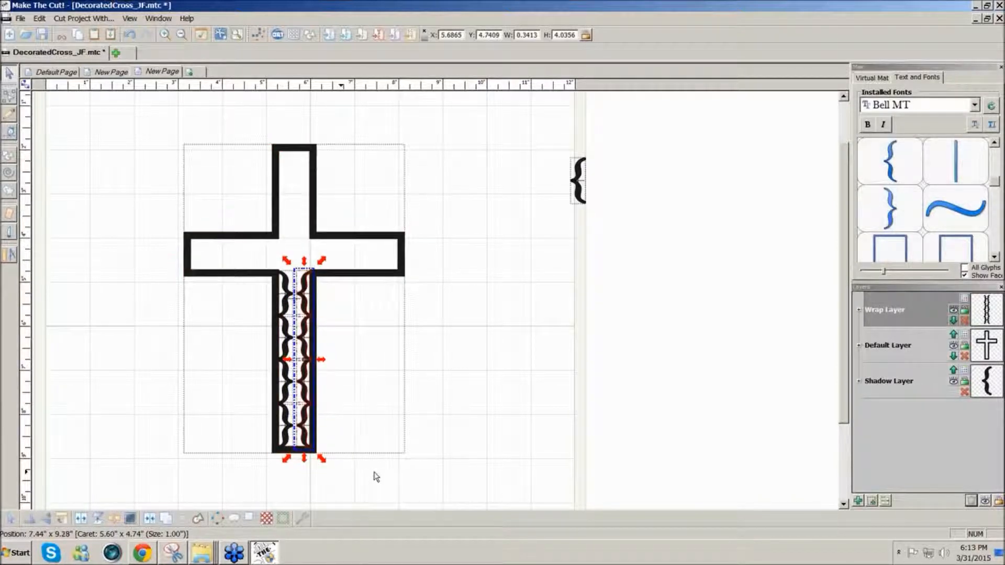
# Copy both brace rows into the cross's upper shaft and delete the braces that extend above the cross
pyautogui.moveTo(377, 477); pyautogui.dragTo(212, 267)
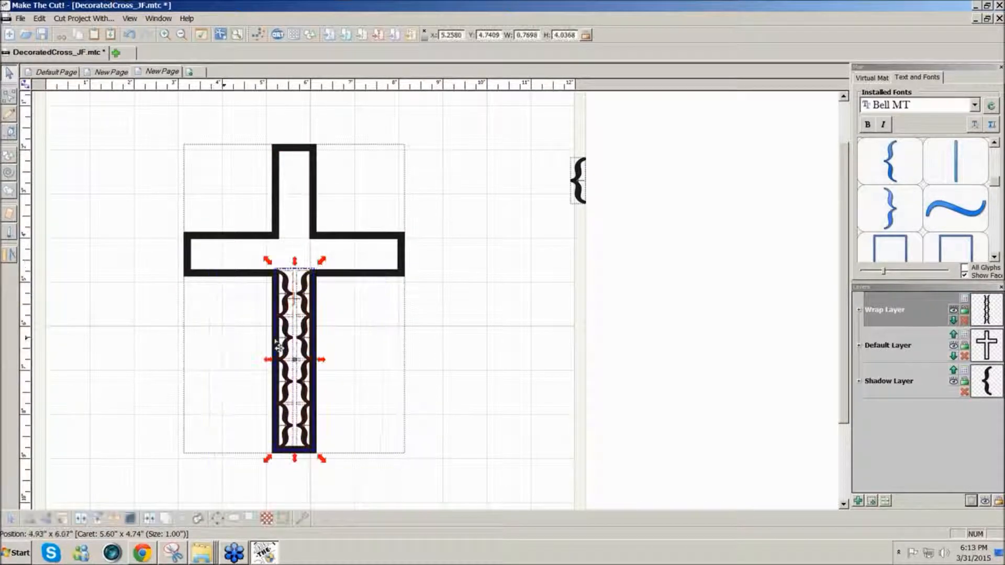
pyautogui.moveTo(281, 350); pyautogui.dragTo(292, 150)
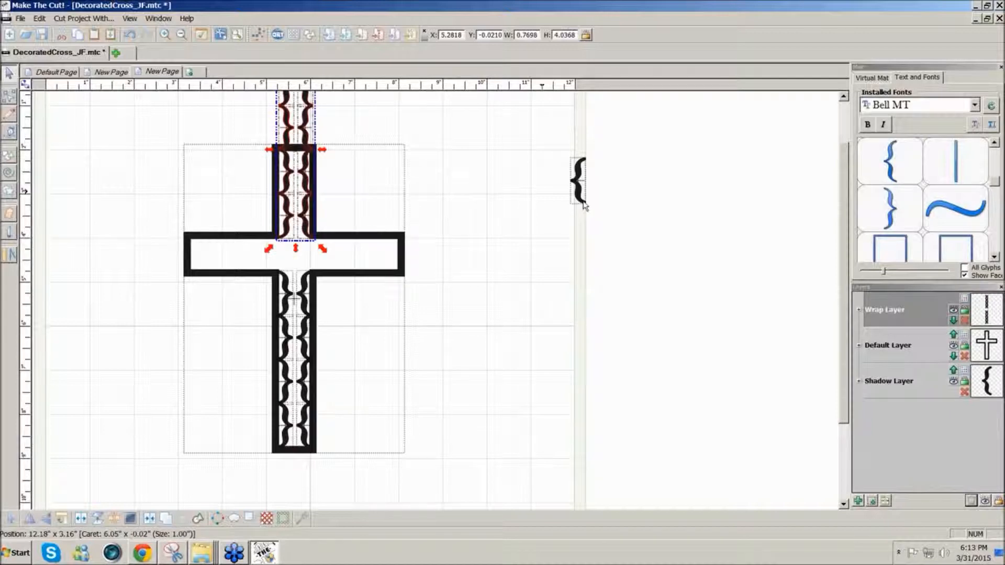
pyautogui.scroll(2, 586, 204)
pyautogui.moveTo(249, 94); pyautogui.dragTo(391, 207)
pyautogui.press('Delete')
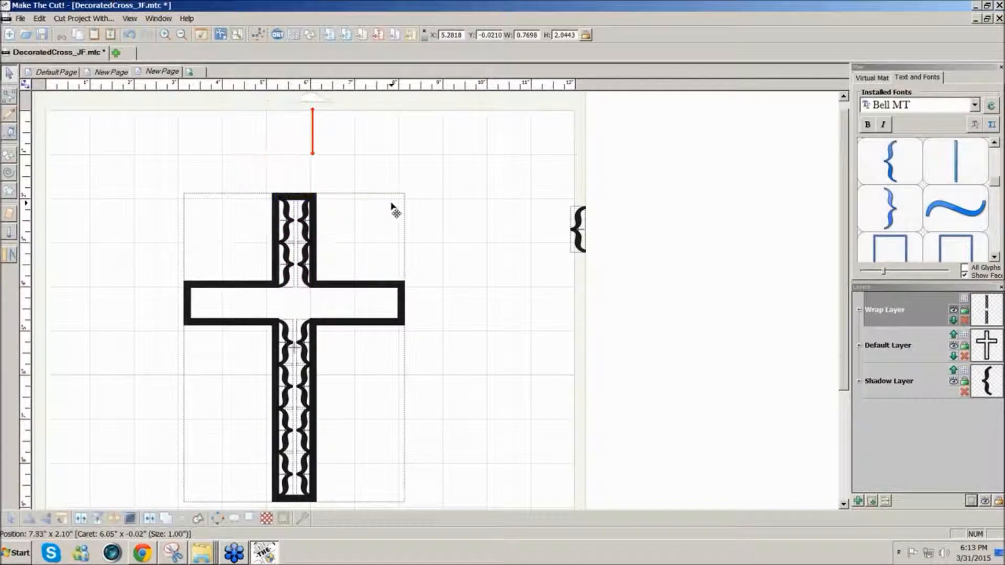
# Copy the upper shaft's brace rows, rotate the copy 90 degrees, and fit copies inside the cross's left and right arms
pyautogui.moveTo(234, 156); pyautogui.dragTo(355, 286)
pyautogui.moveTo(296, 276); pyautogui.dragTo(229, 260)
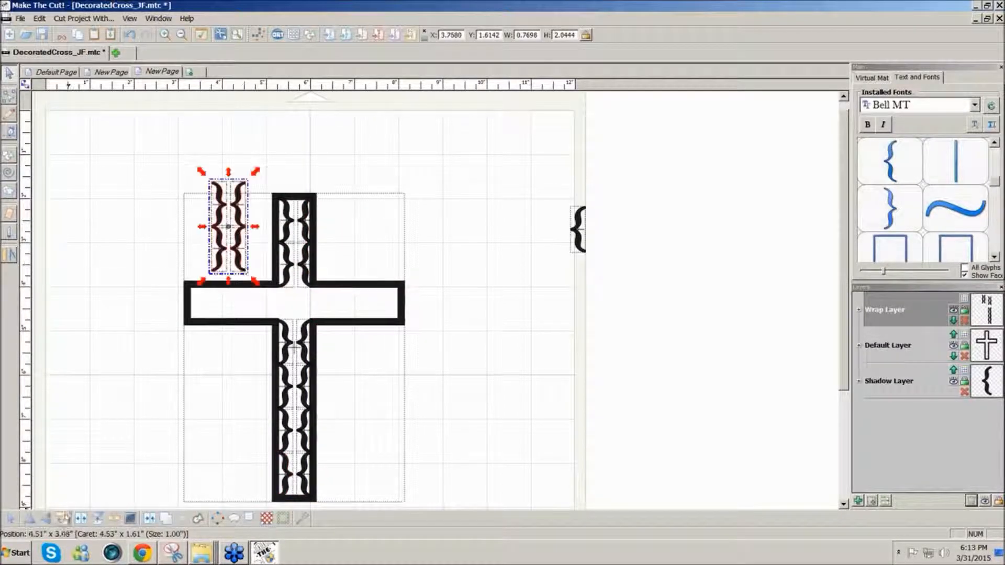
pyautogui.click(63, 518)
pyautogui.moveTo(246, 243); pyautogui.dragTo(385, 319)
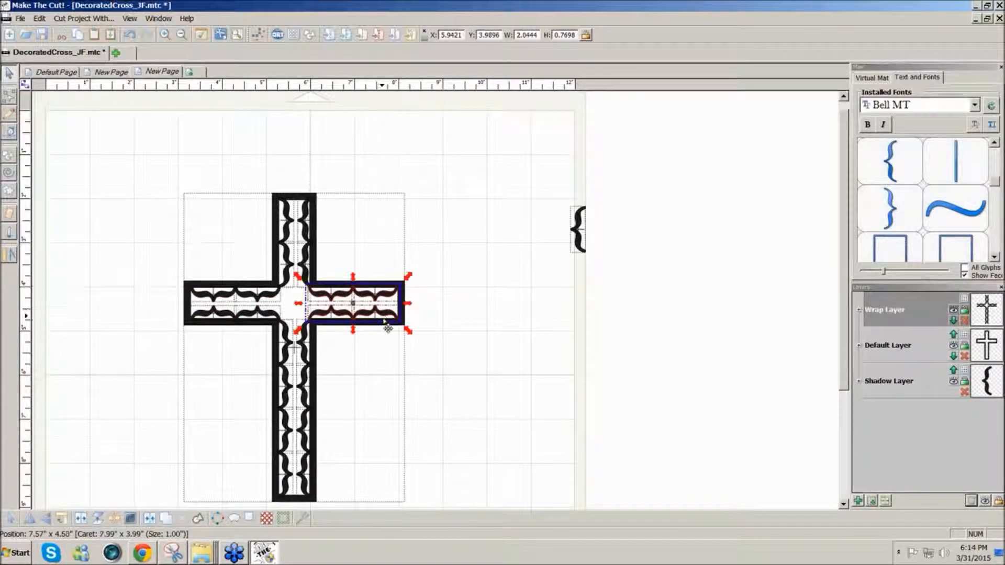
pyautogui.click(441, 366)
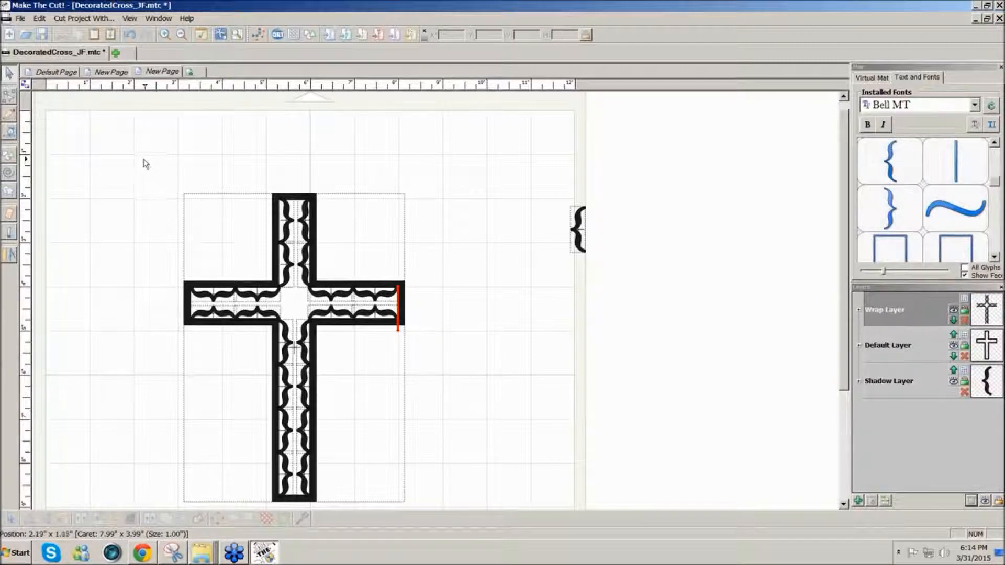
# Duplicate the decorated cross off the mat's right side and weld the original cross together with its braces
pyautogui.moveTo(150, 158); pyautogui.dragTo(485, 513)
pyautogui.hotkey('ctrl', 'c')
pyautogui.hotkey('ctrl', 'v')
pyautogui.moveTo(136, 148); pyautogui.dragTo(537, 560)
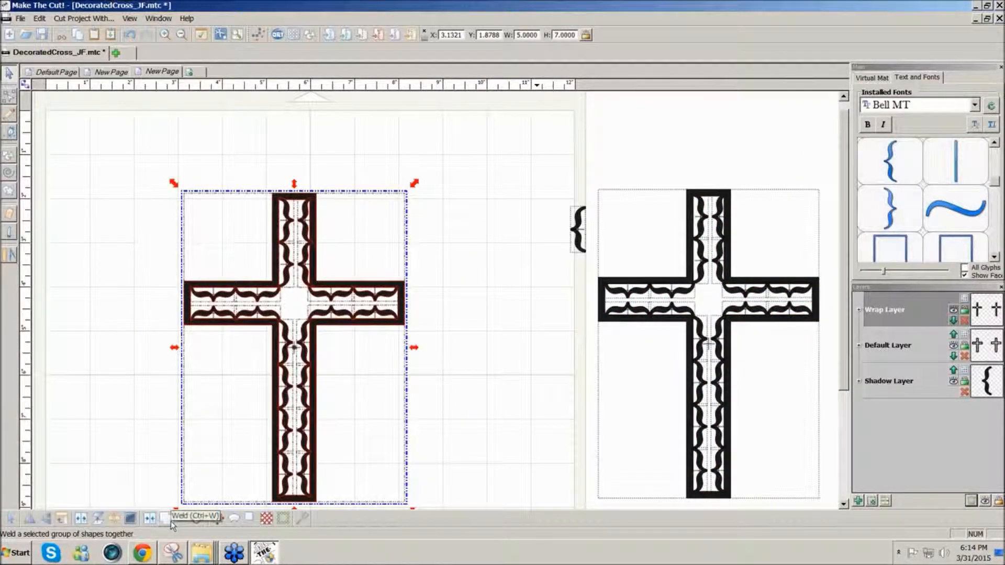
pyautogui.click(171, 521)
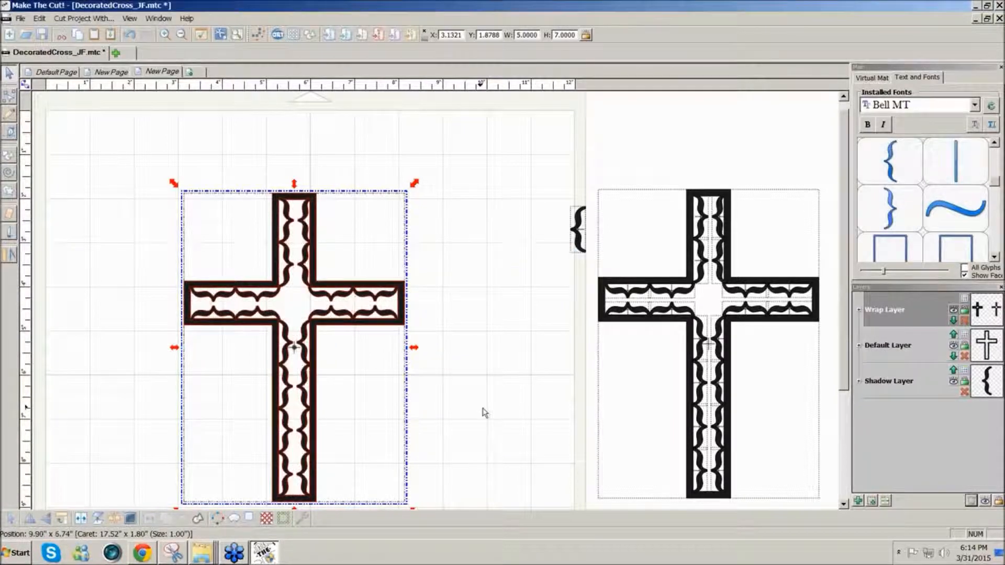